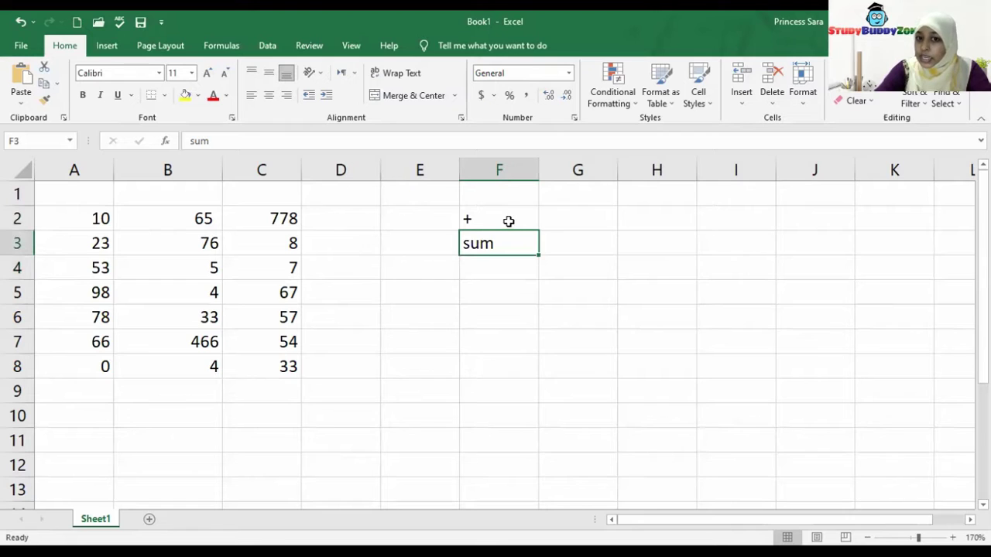
left_click(509, 221)
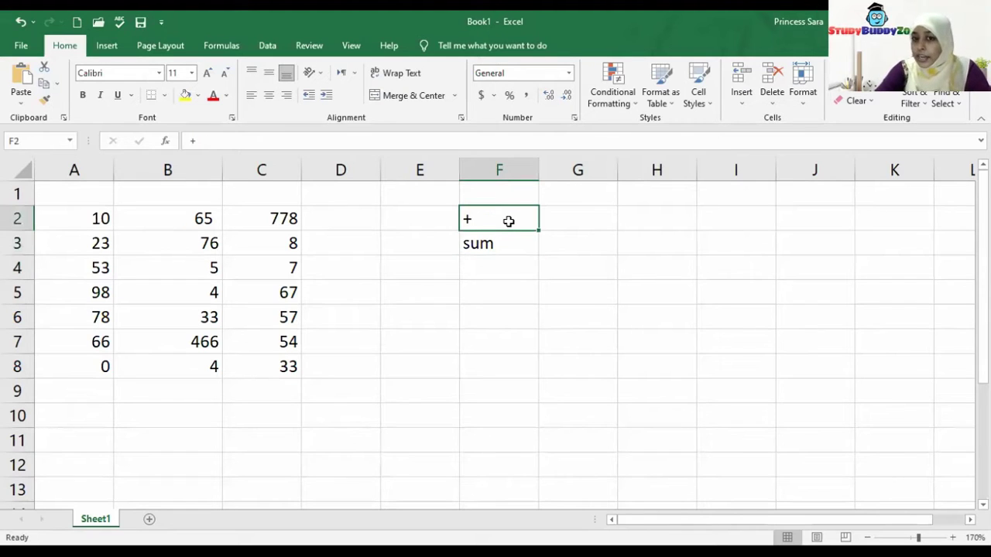
left_click(353, 273)
left_click_drag(104, 268, 250, 266)
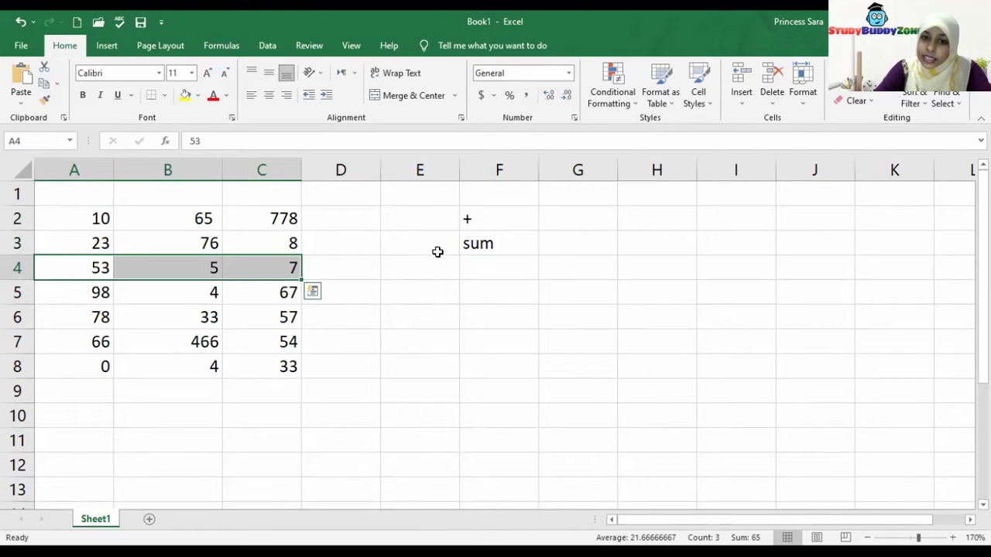
- Clear the "sum" and "+" notes from cells F3 and F2
left_click(491, 245)
key("Delete")
left_click(495, 220)
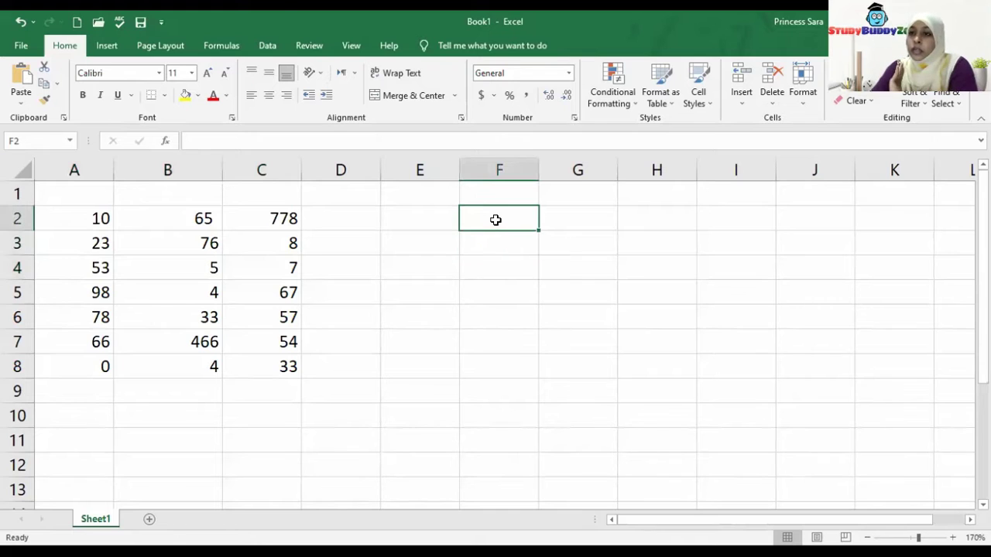
- Enter the headings "method 1", "method2" and "method3" in cells D1, E1 and F1
left_click(363, 193)
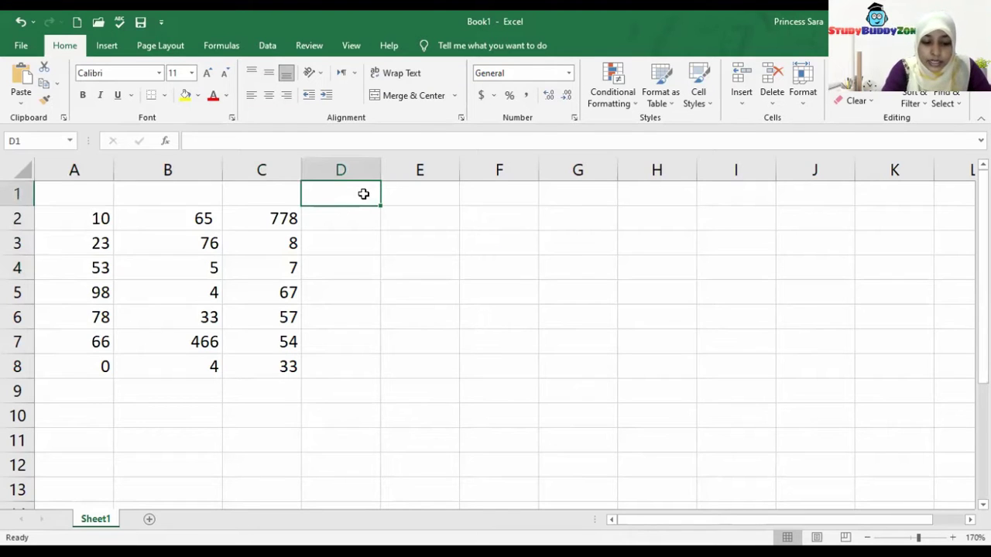
type("me")
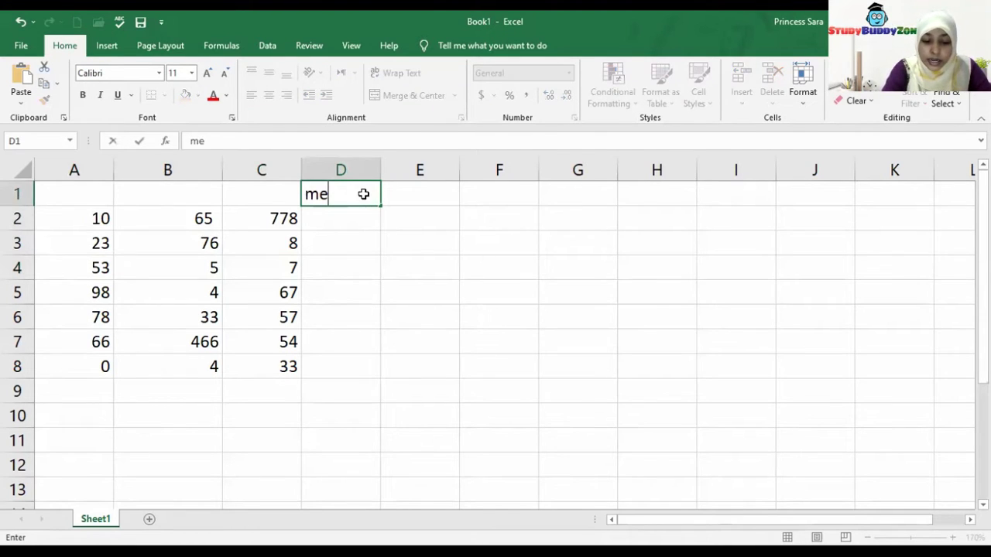
type("thod 1")
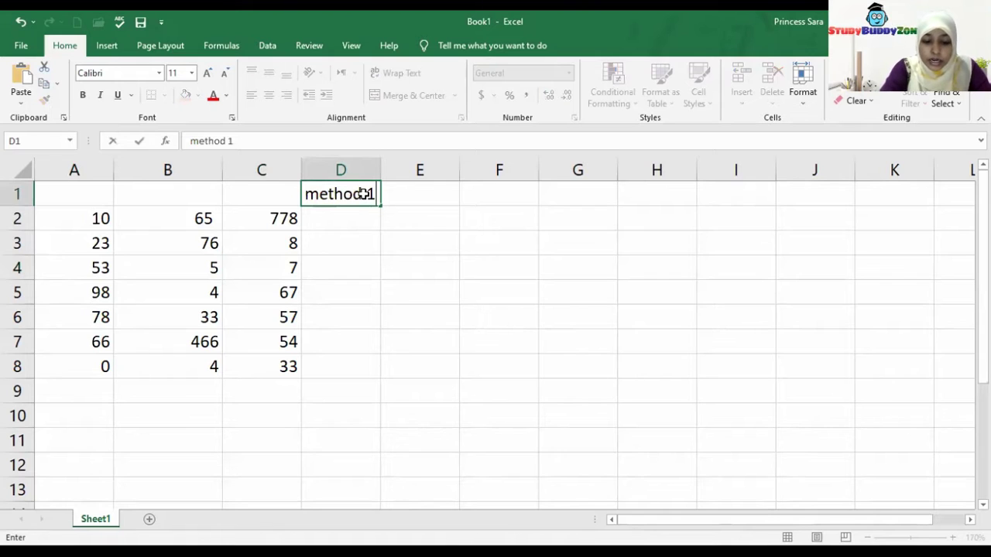
key("Tab")
type("met")
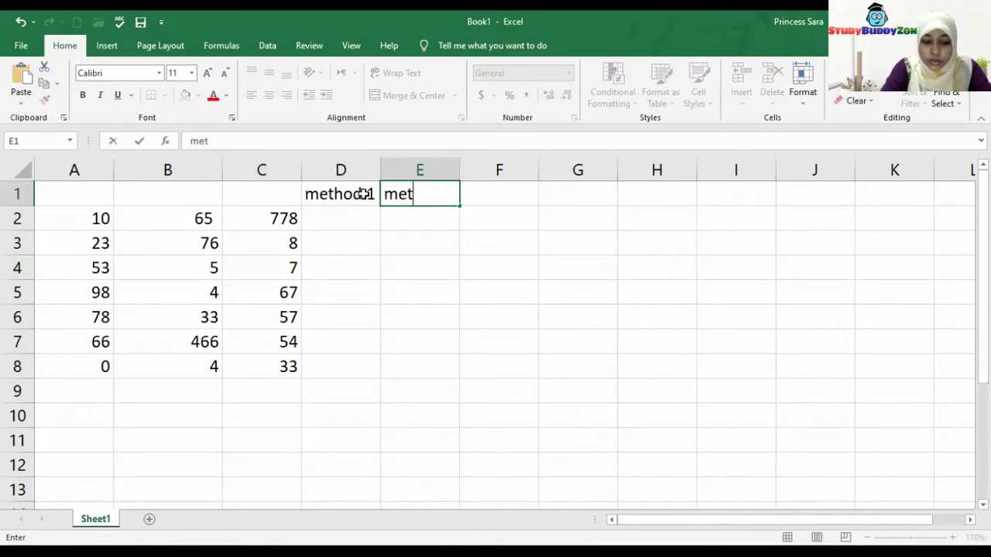
type("hod2")
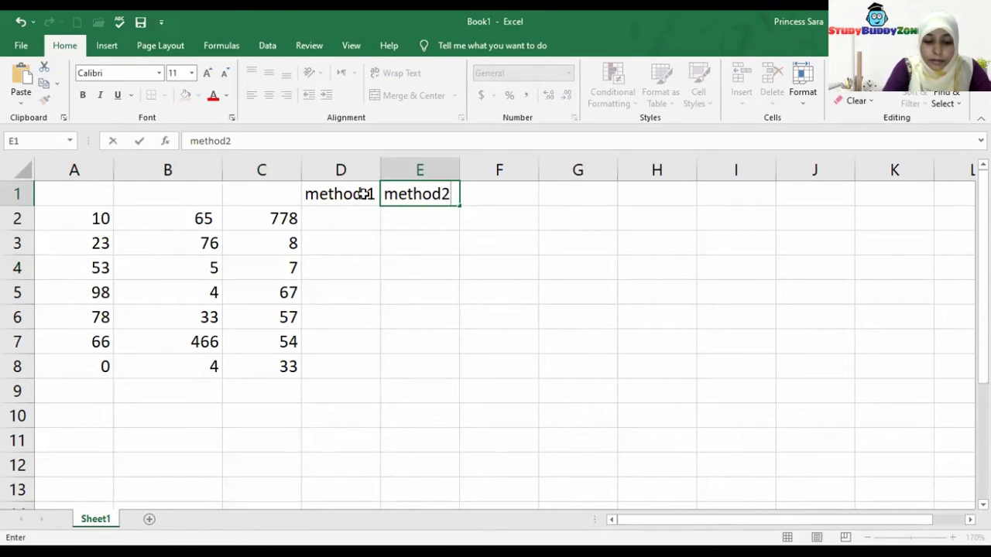
key("Tab")
type("mehod3")
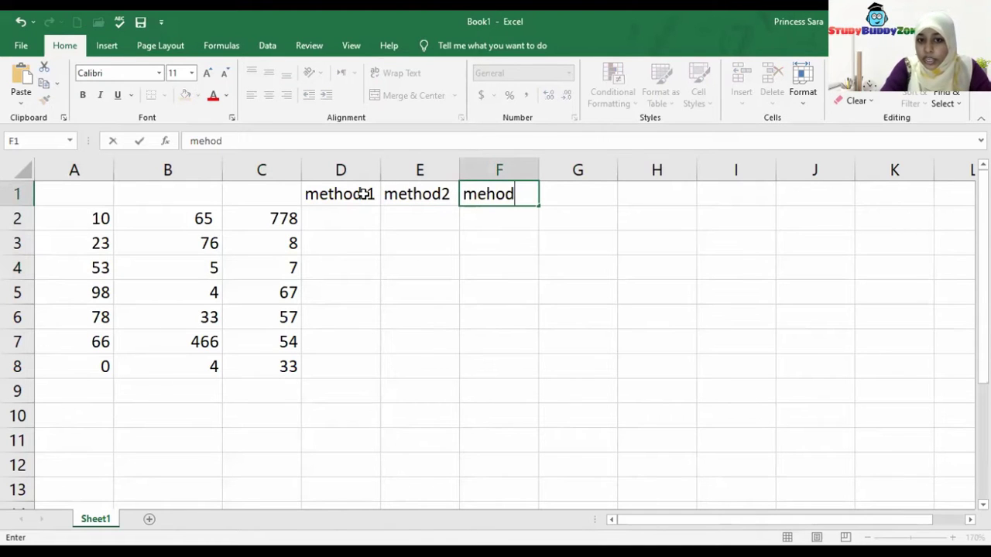
key("Return")
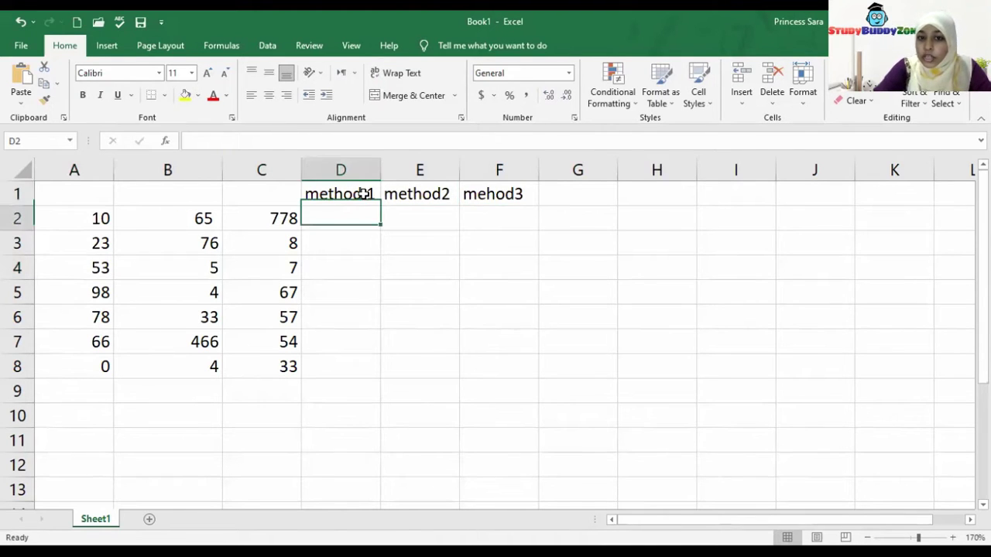
key("Tab")
double_click(495, 195)
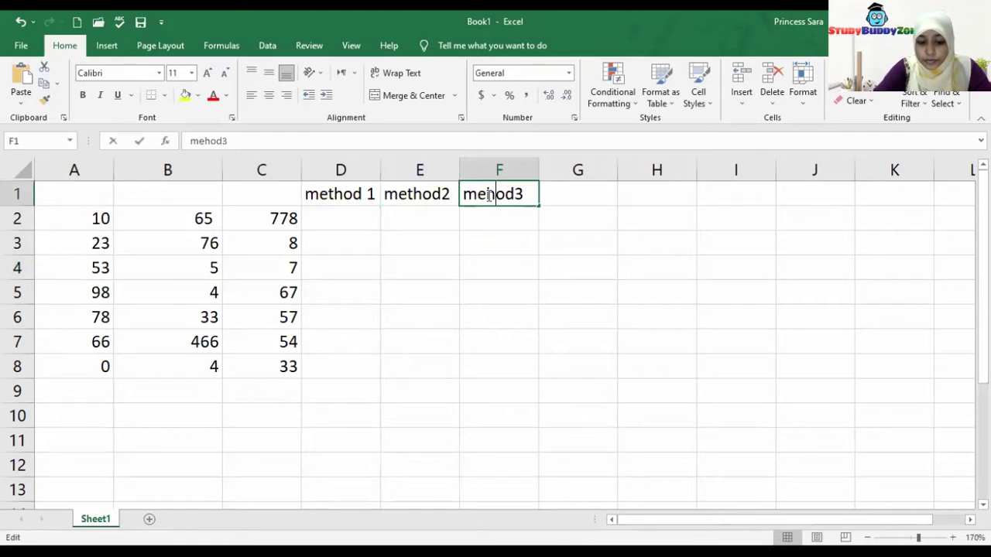
type("t")
key("Return")
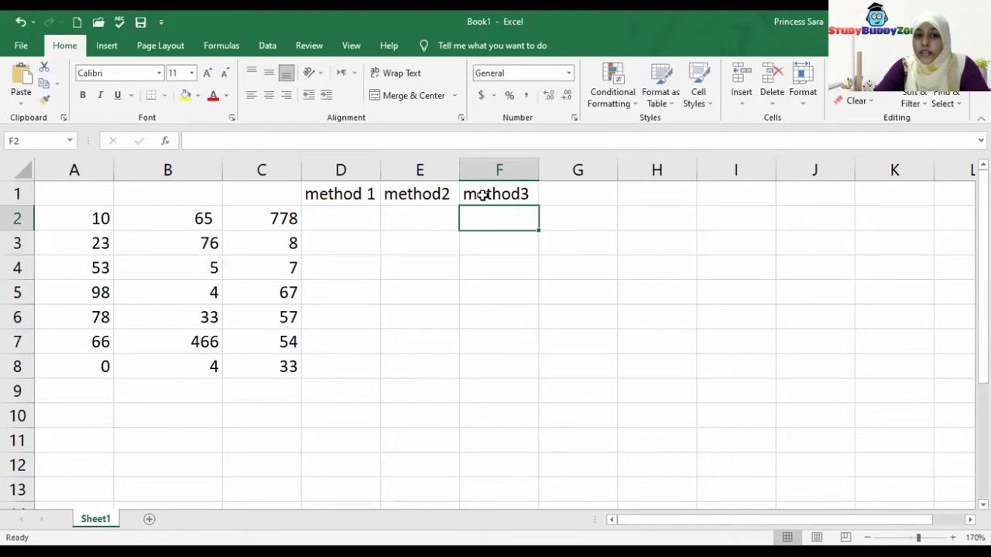
left_click(372, 209)
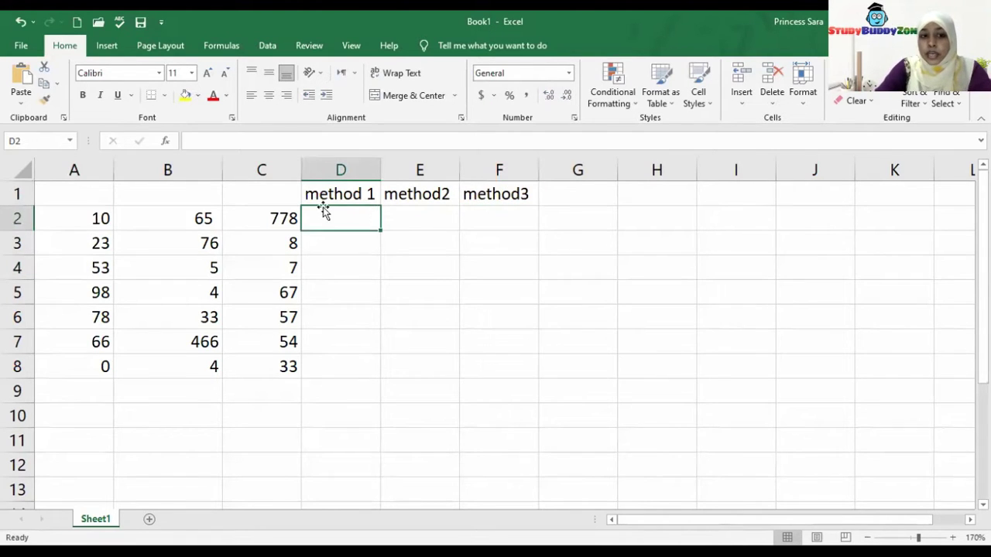
left_click(92, 219)
left_click_drag(112, 219, 286, 211)
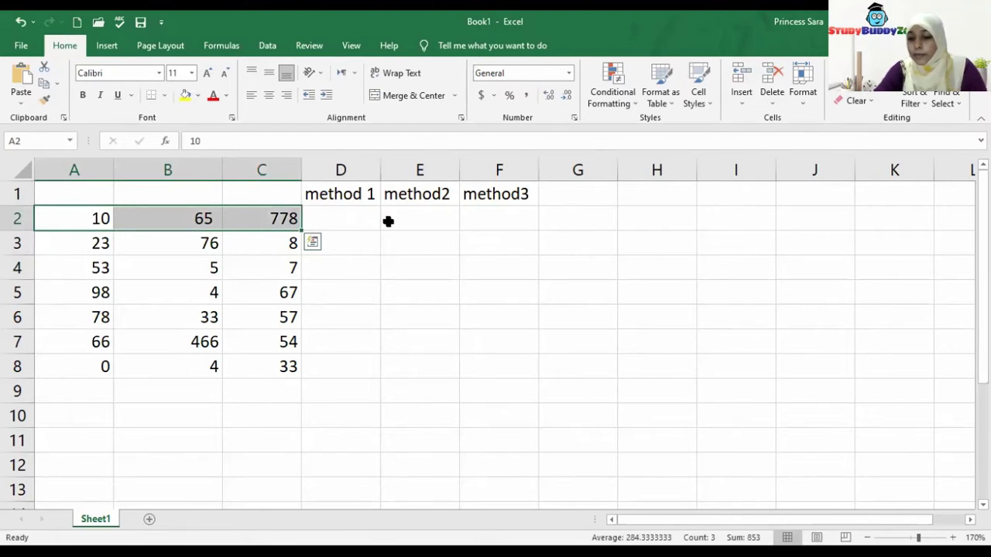
- Add the three row 2 values in cell D2 with the formula =A2+B2+C2 and check it against its source cells
left_click(378, 220)
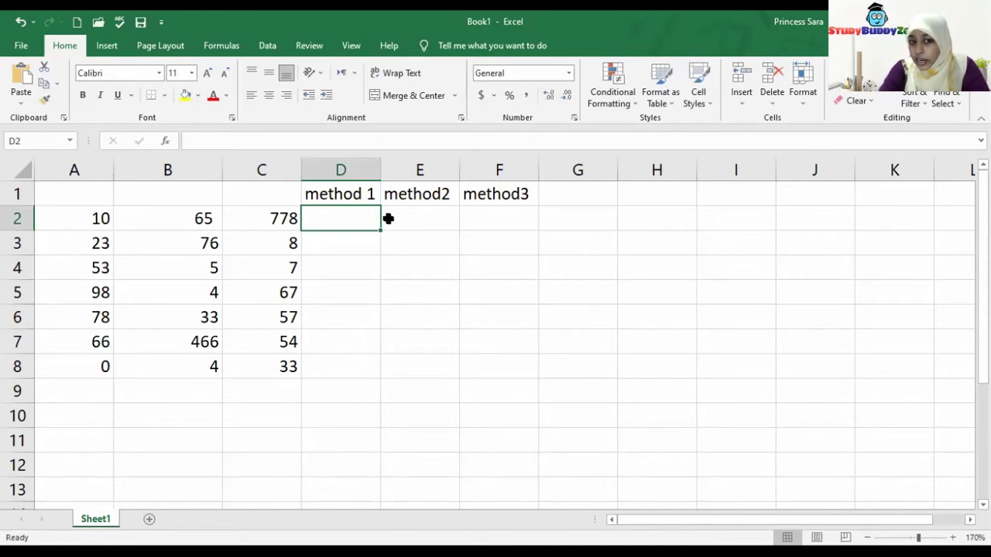
type("=")
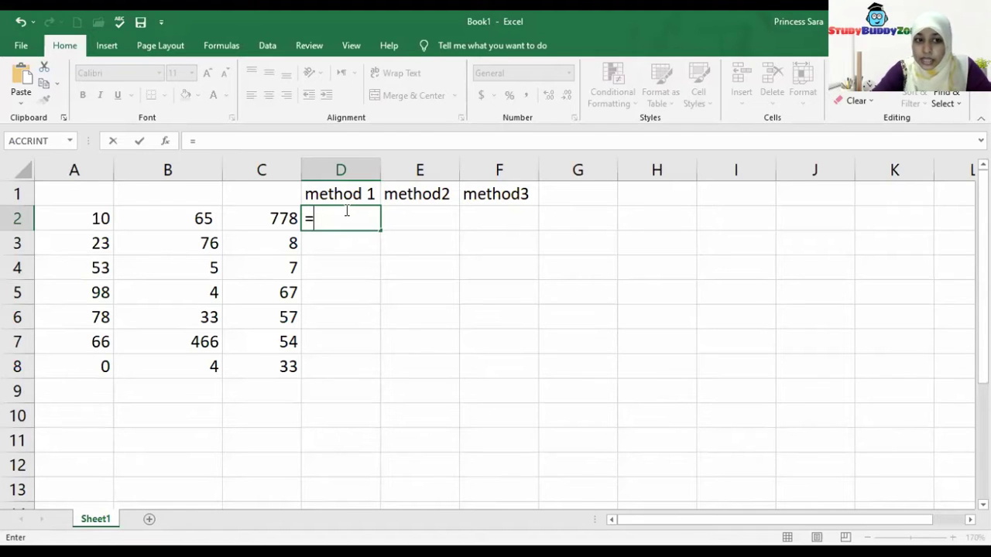
left_click(81, 221)
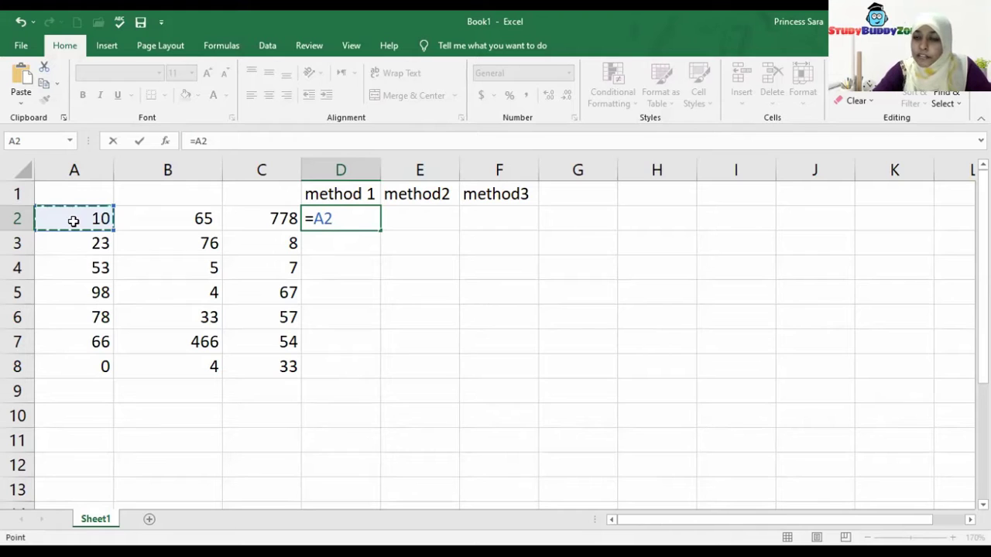
type("=")
key("BackSpace")
type("+")
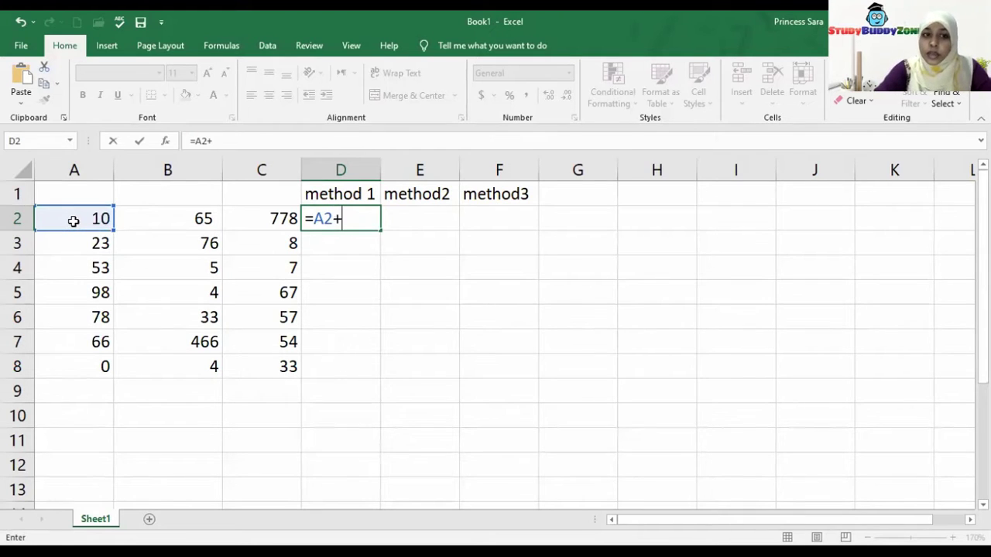
left_click(144, 218)
type("+")
left_click(252, 218)
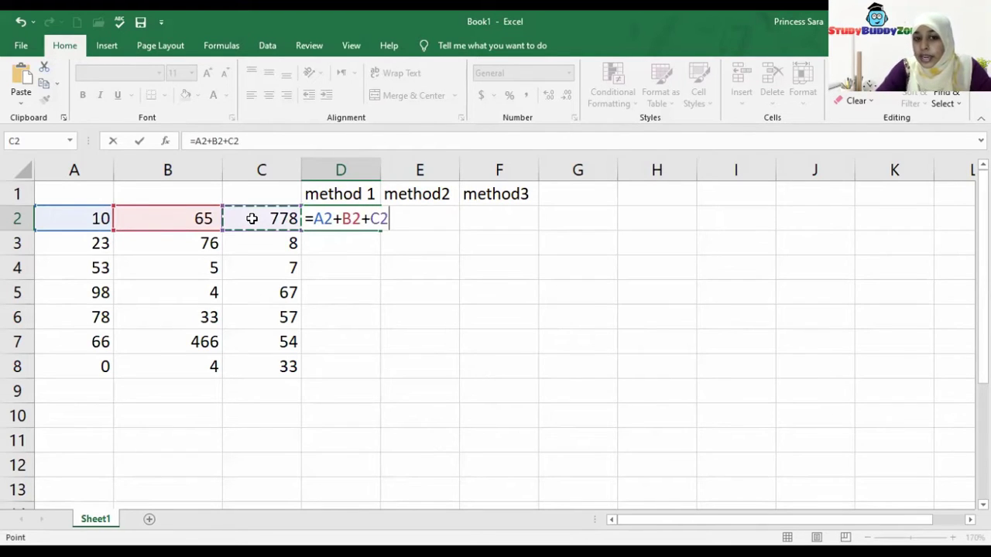
key("Return")
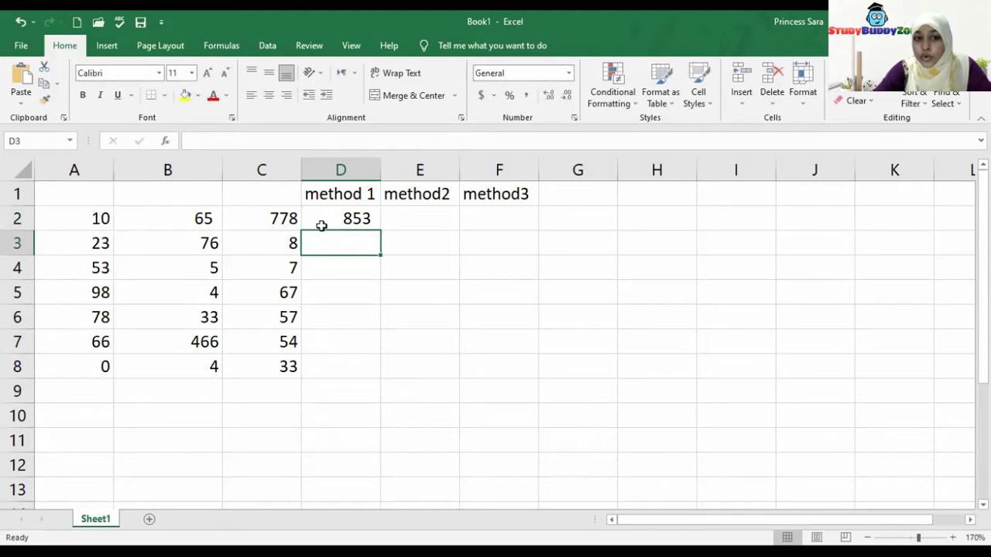
key("Up")
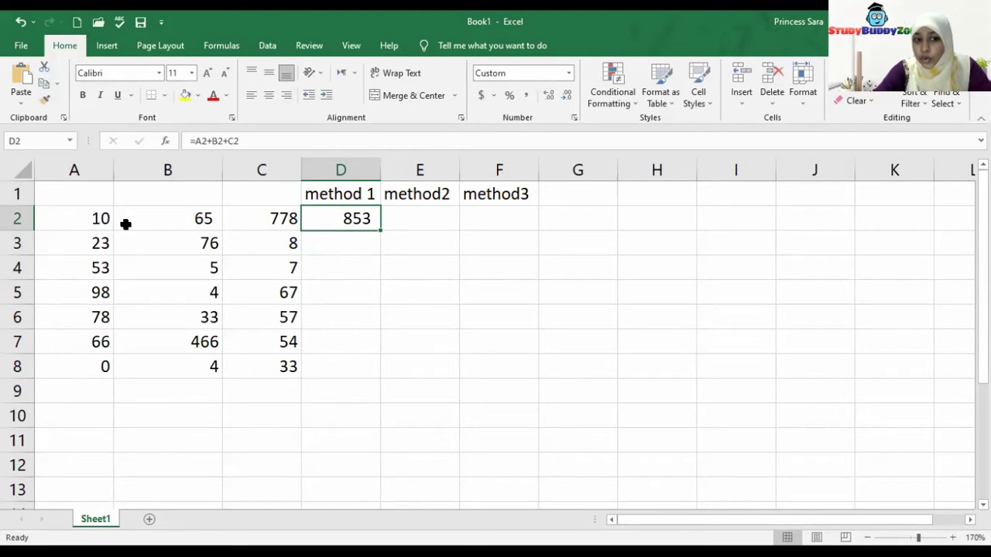
left_click_drag(263, 220, 89, 220)
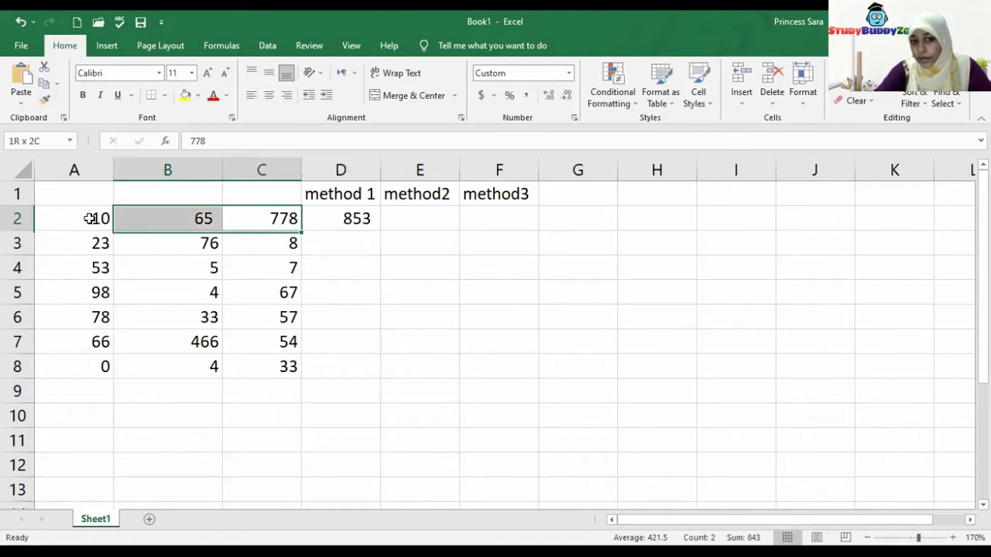
left_click(342, 224)
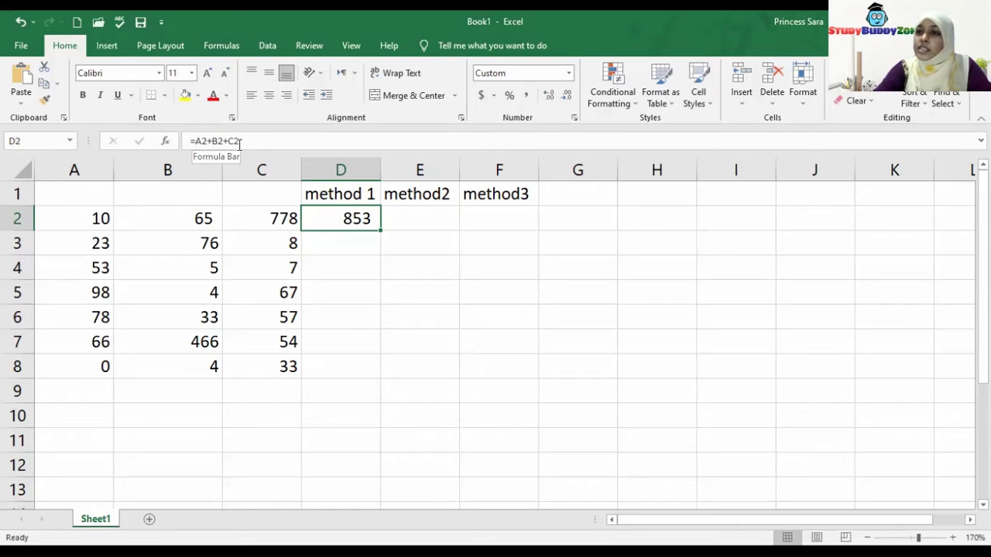
- Total the row 2 values in cell E2 with the range formula =sum(A2:C2)
left_click(447, 221)
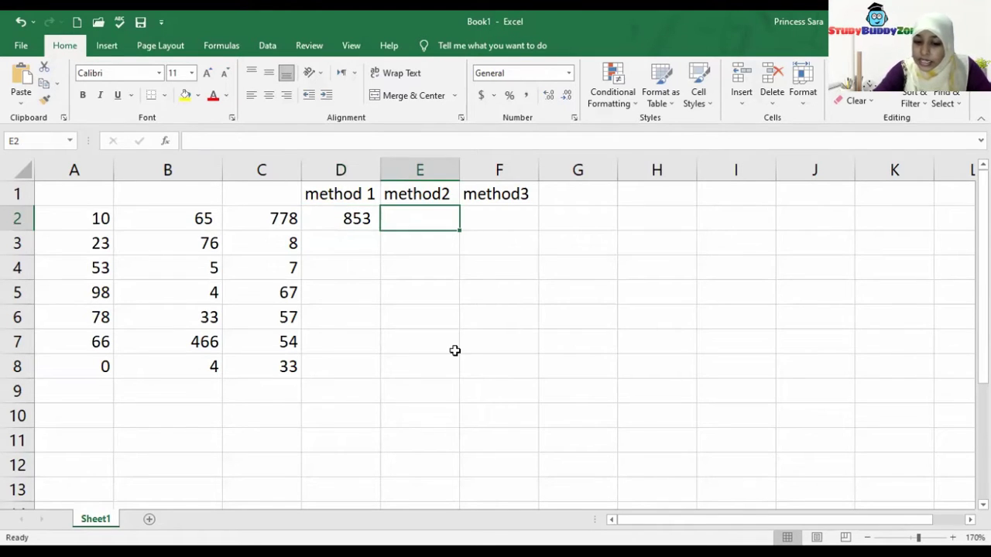
type("=")
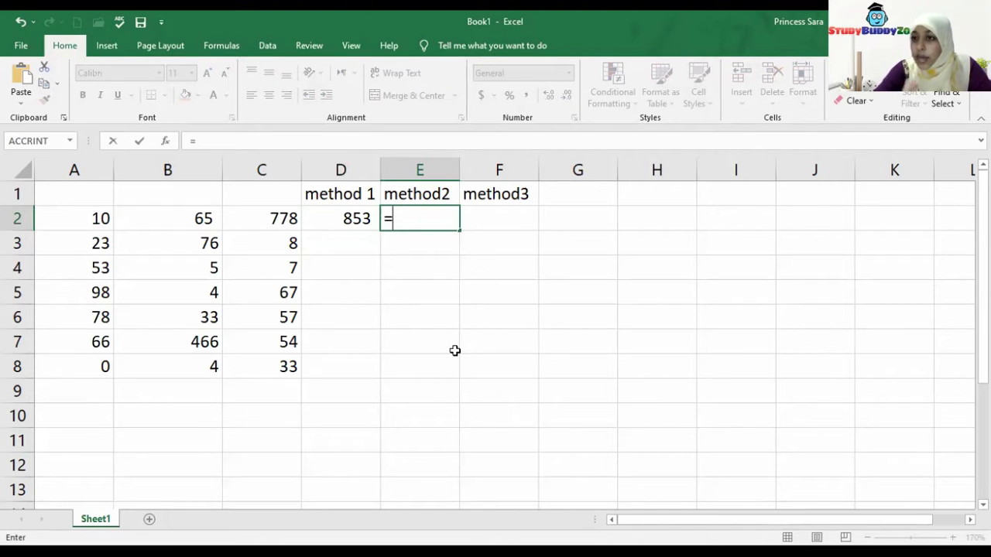
type("sum")
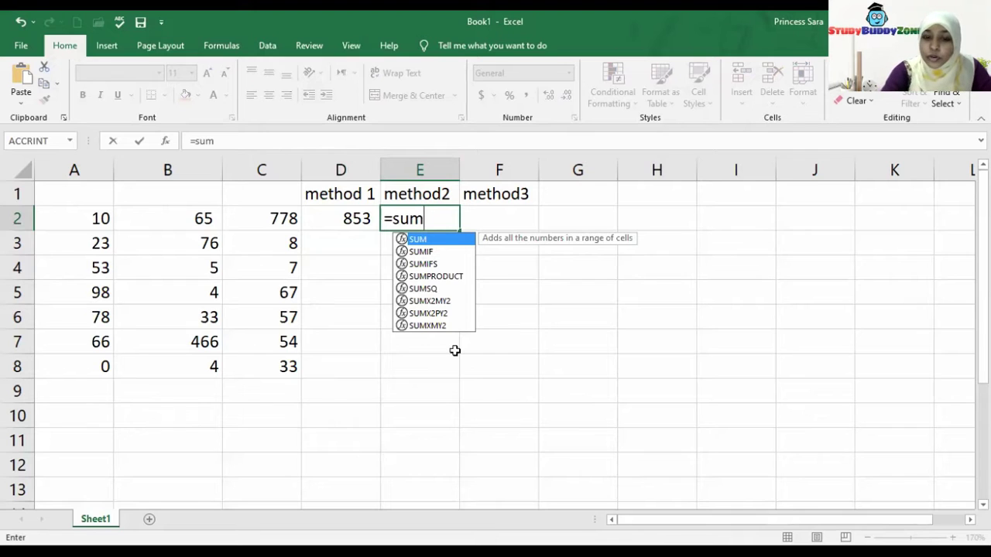
type("(")
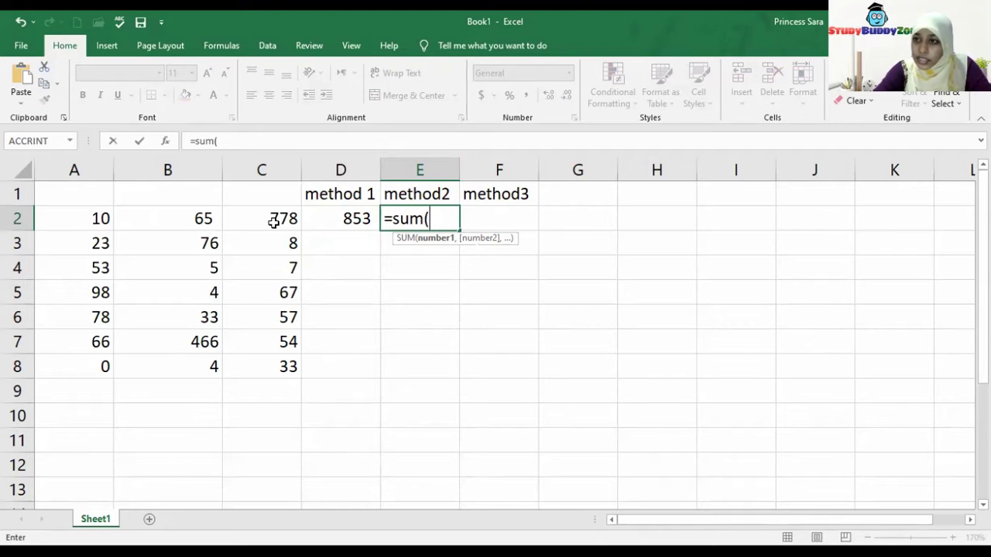
left_click(82, 217)
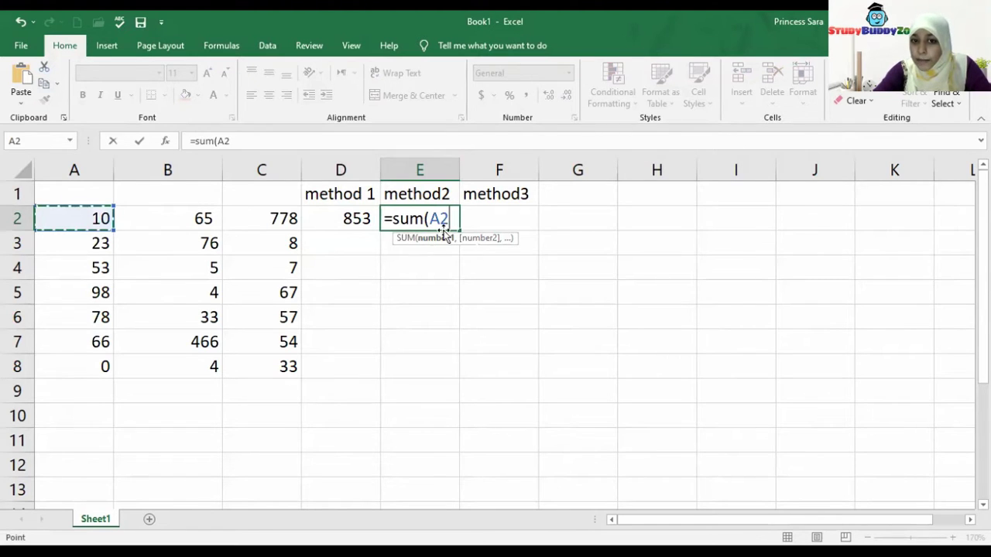
key("shift+Right")
key("shift+Right")
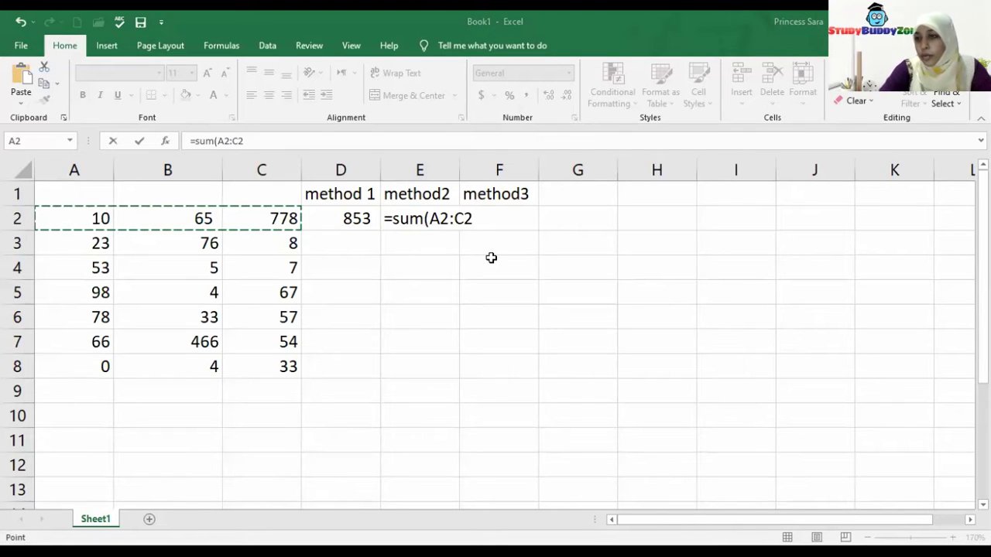
type(")")
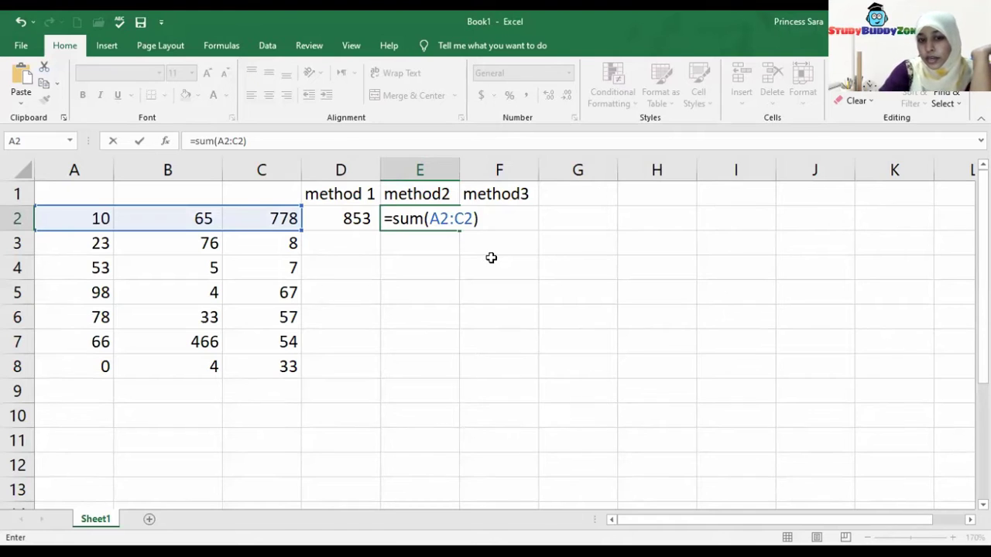
key("Return")
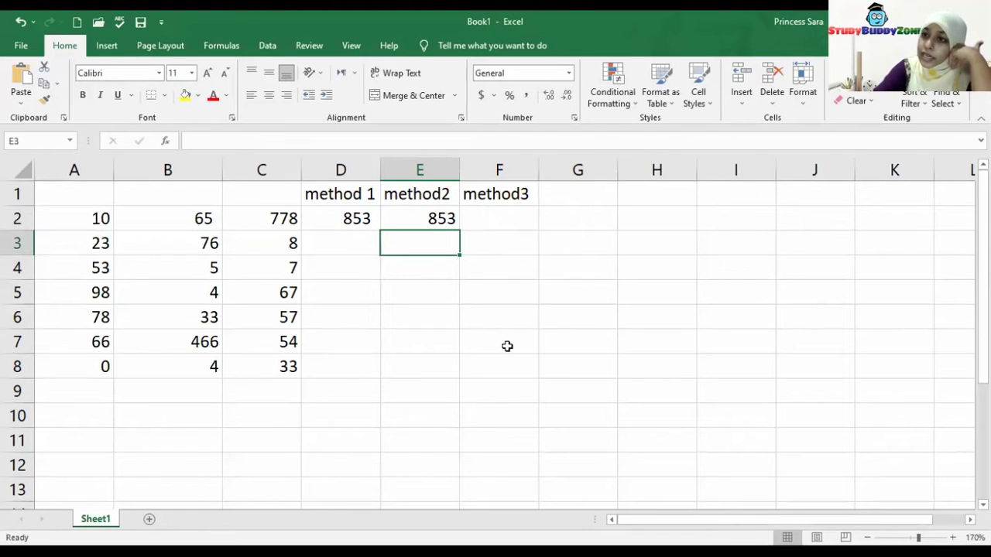
- Total the row 2 values in cell F2 with the comma-separated formula =sum(A2,B2,C2)
key("Up")
key("Right")
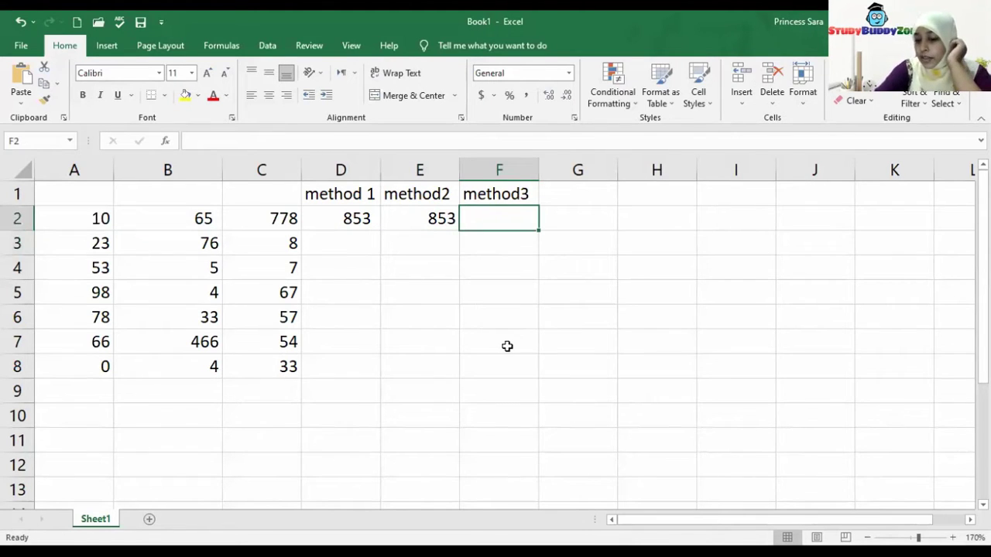
type("=")
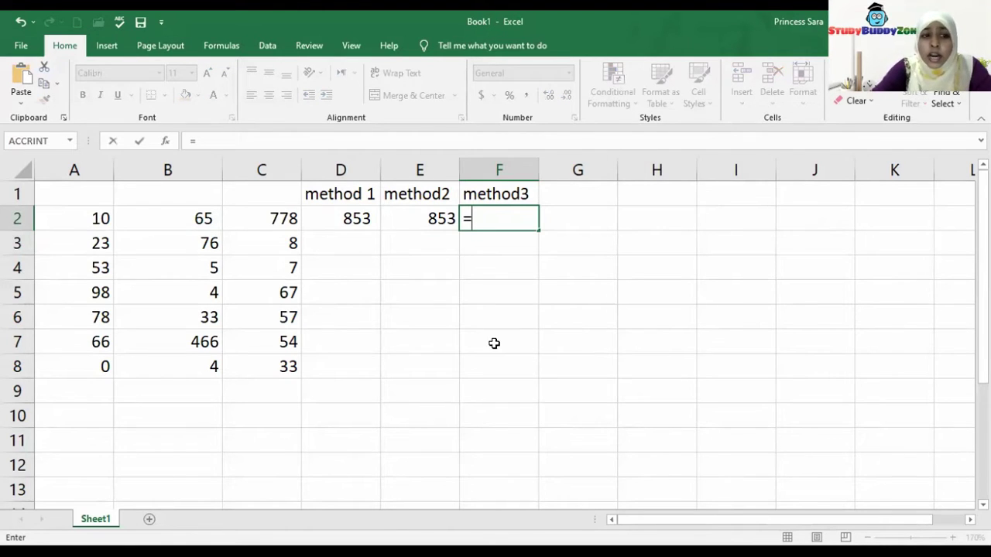
type("sum(")
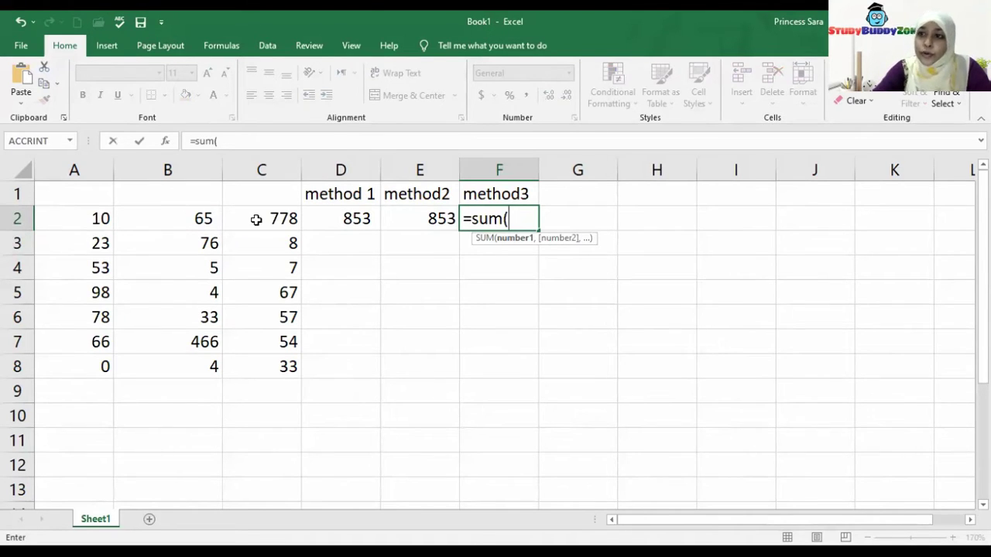
left_click(87, 220)
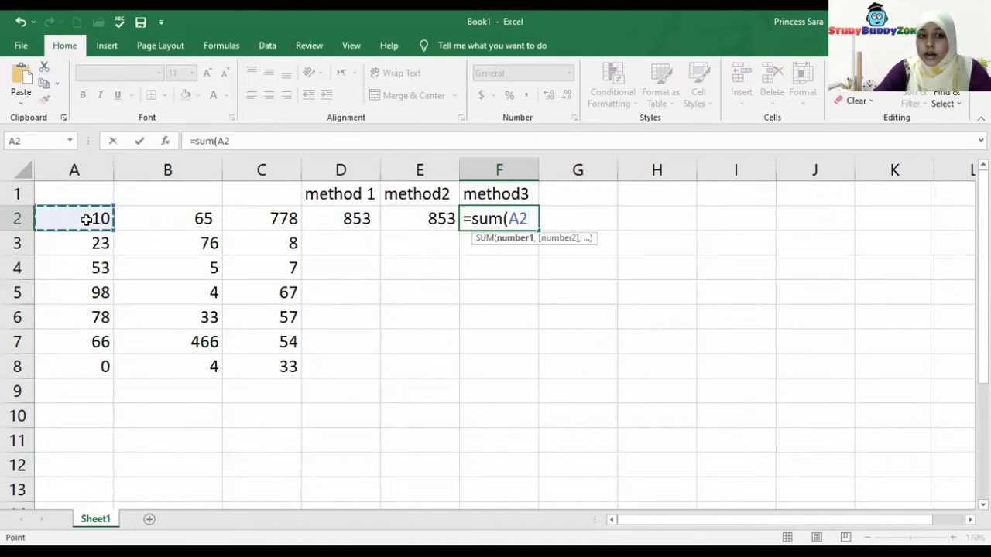
type(",")
left_click(169, 223)
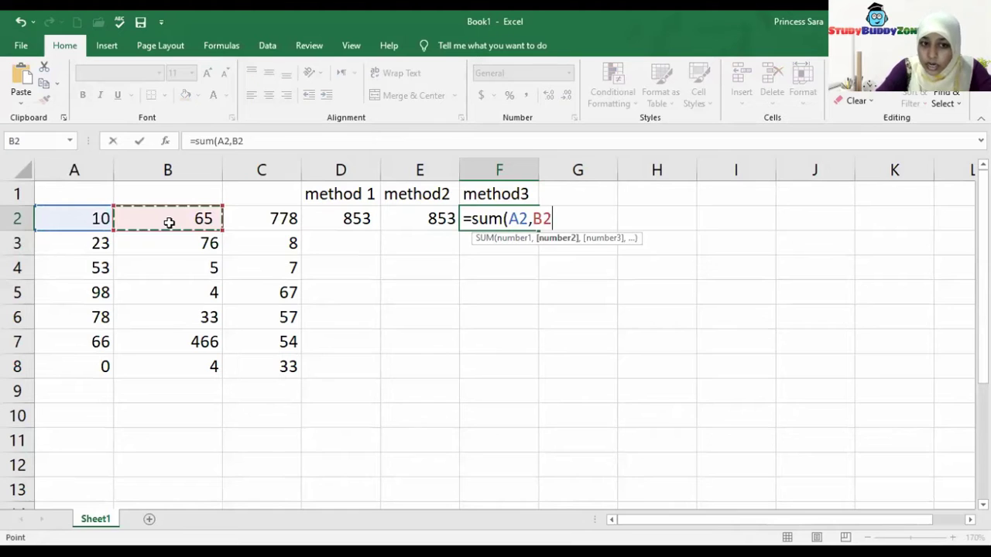
type(",")
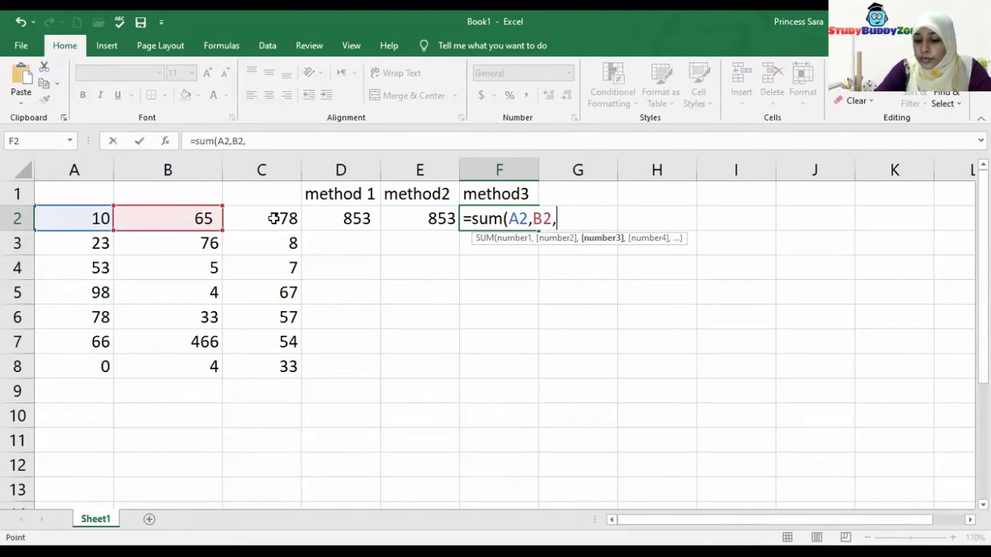
left_click(274, 219)
key("Return")
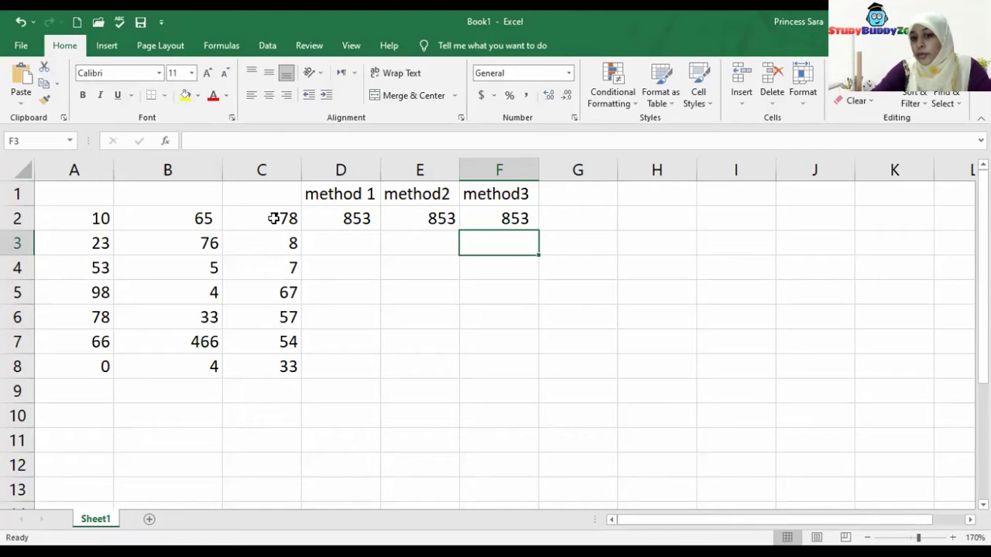
- Inspect the formulas in cells D2, E2 and F2 to compare the three addition methods
left_click(364, 216)
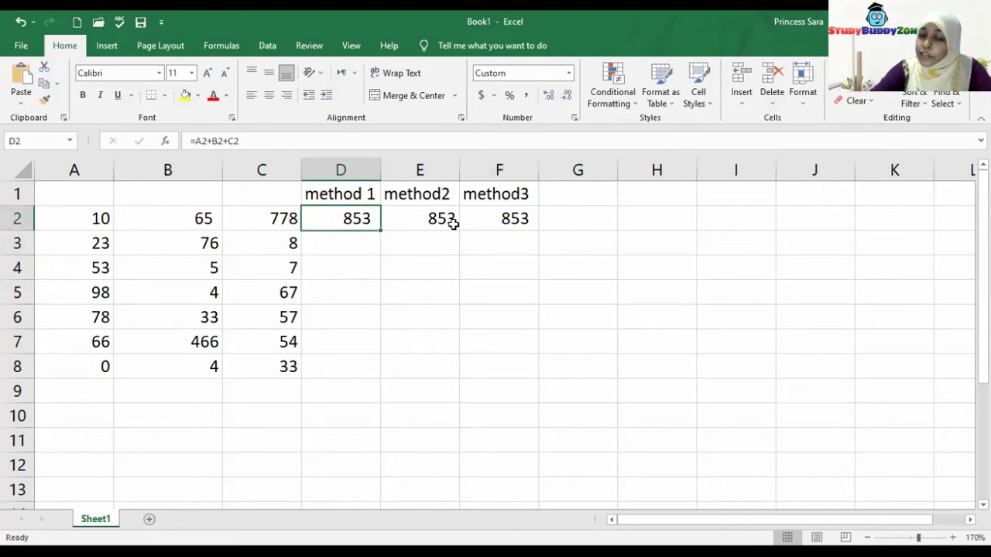
left_click(454, 223)
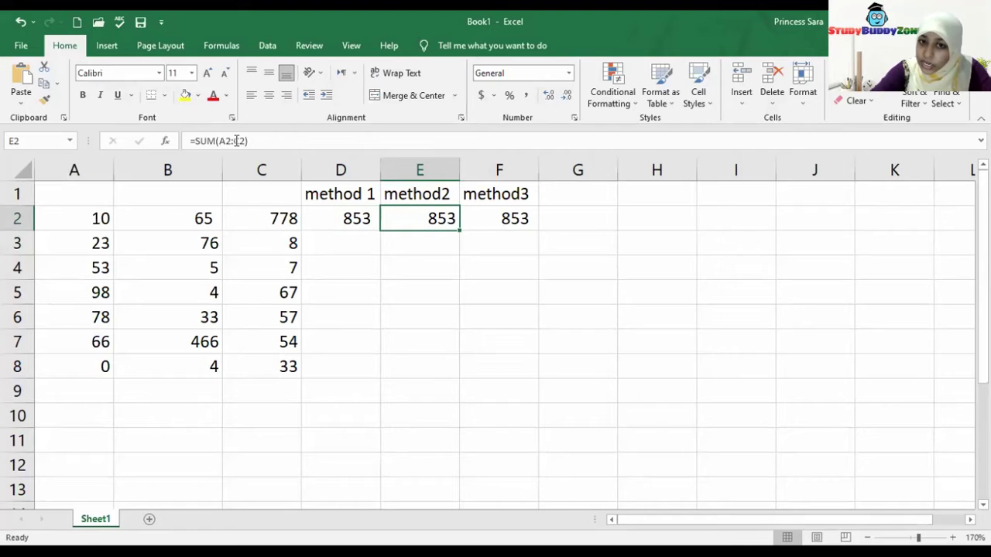
left_click(481, 210)
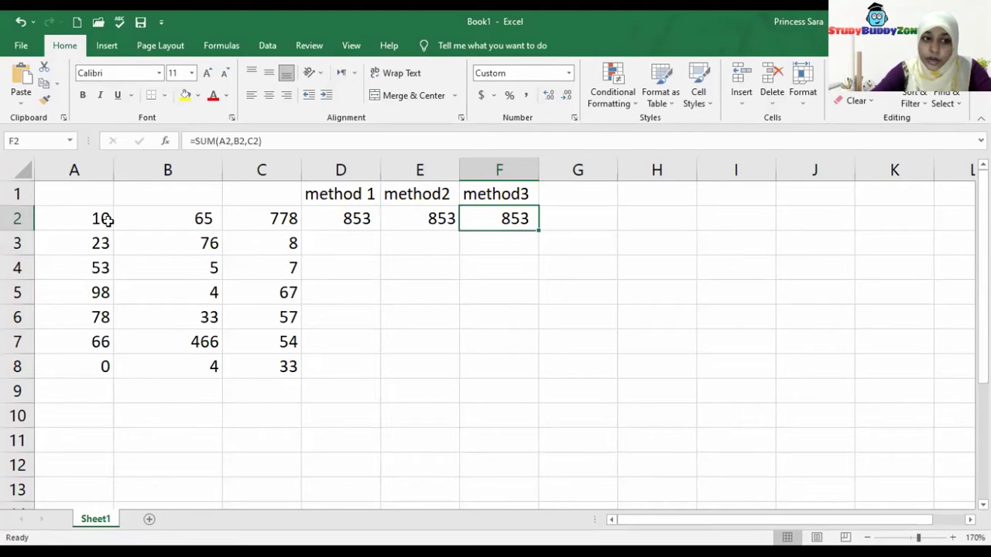
- Add non-adjacent cells in cell D10 with the formula =sum(A2,B4,B5,A7)
left_click(358, 419)
type("=")
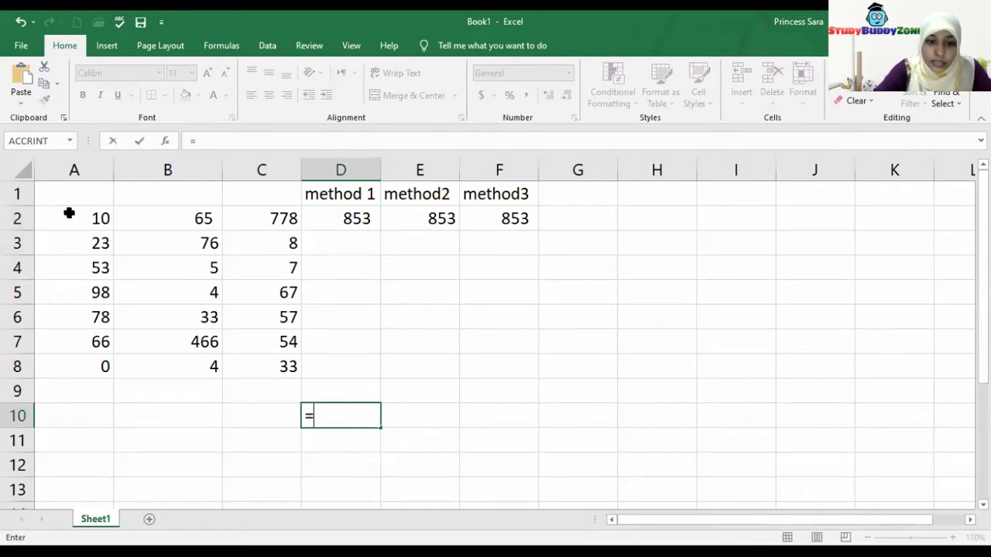
type("sum(")
left_click(107, 224)
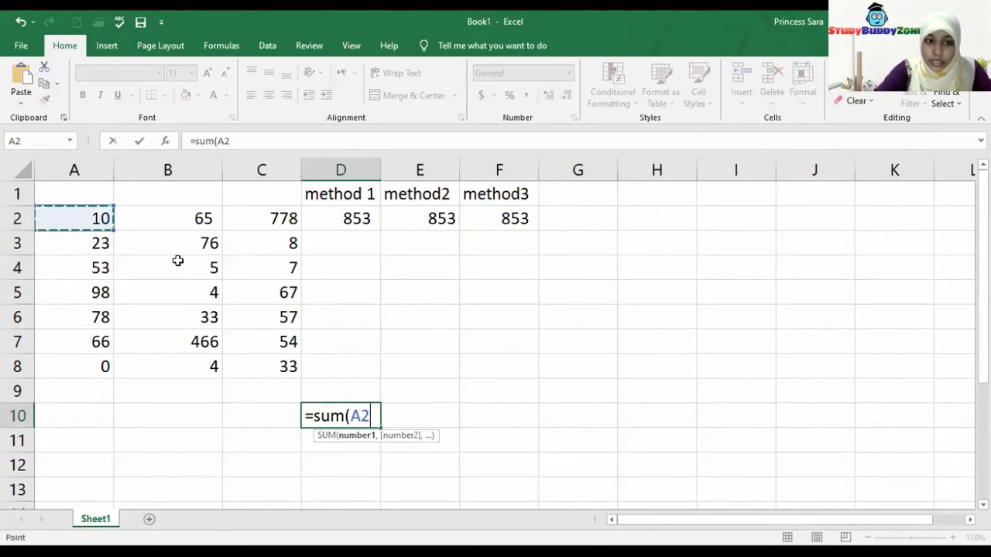
type(",")
left_click(177, 261)
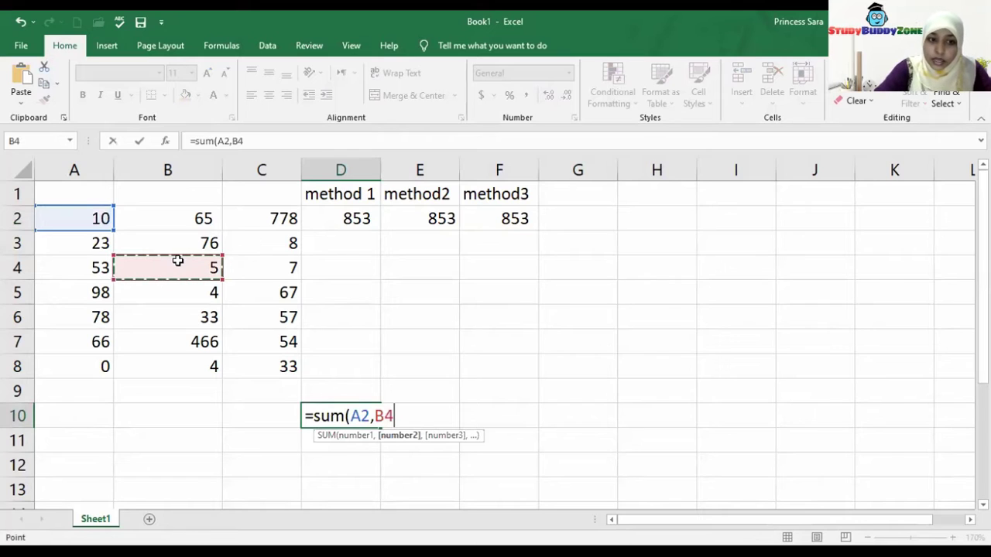
type(",")
left_click(179, 285)
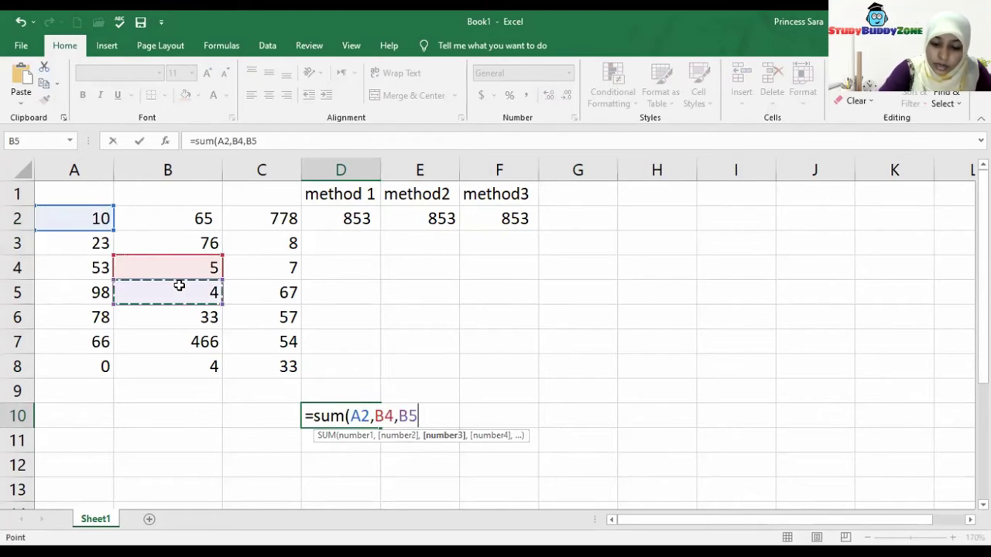
type(",")
left_click(109, 345)
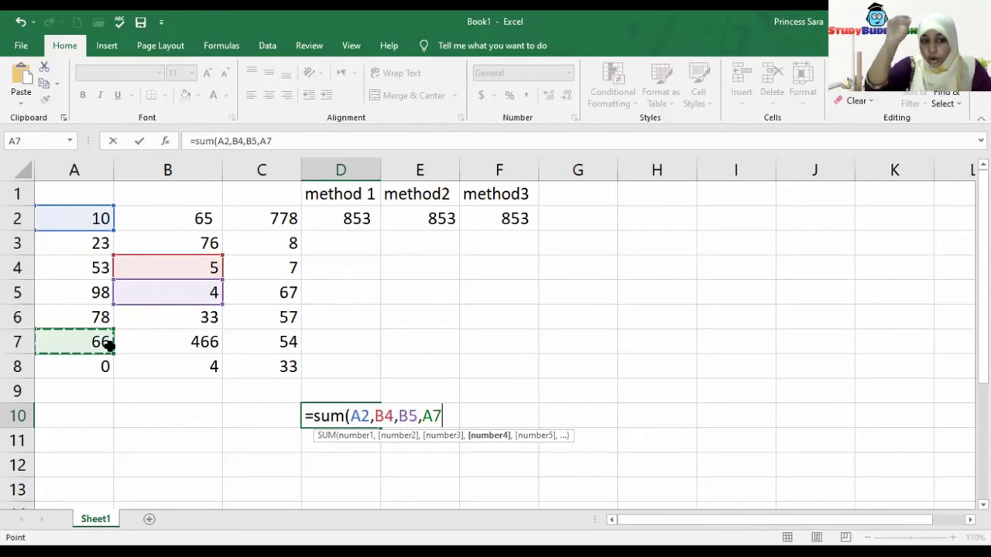
type(")")
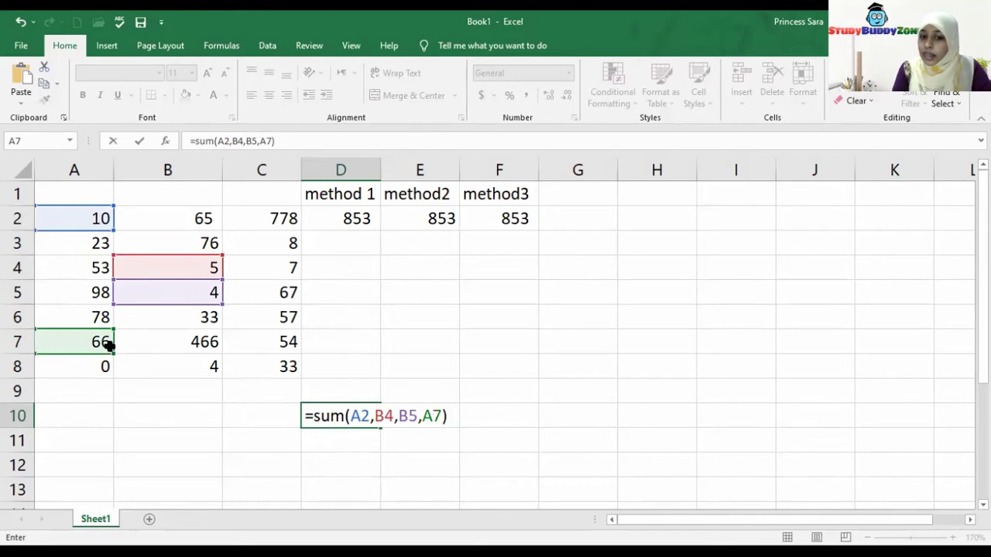
key("Return")
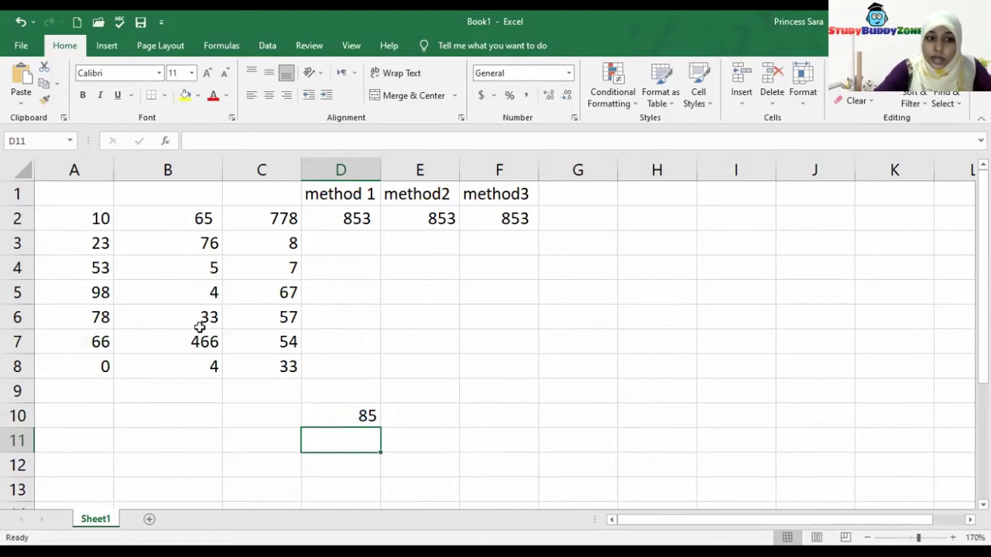
- Add scattered cells in D11 with =A2+B2+B4, accepting the formula correction, and clear the trial sums from D10 and D11
type("=")
left_click(88, 225)
type("+")
left_click(189, 221)
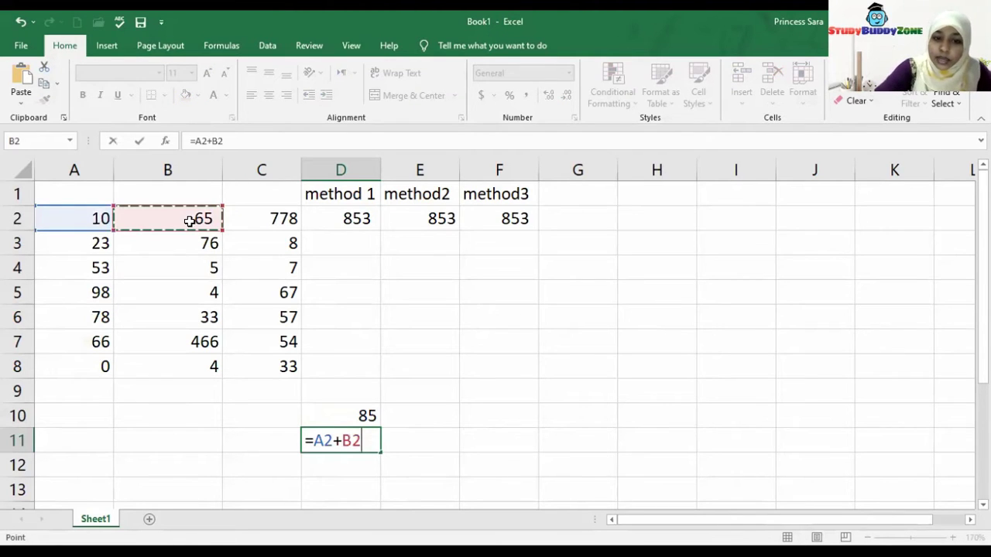
type("+")
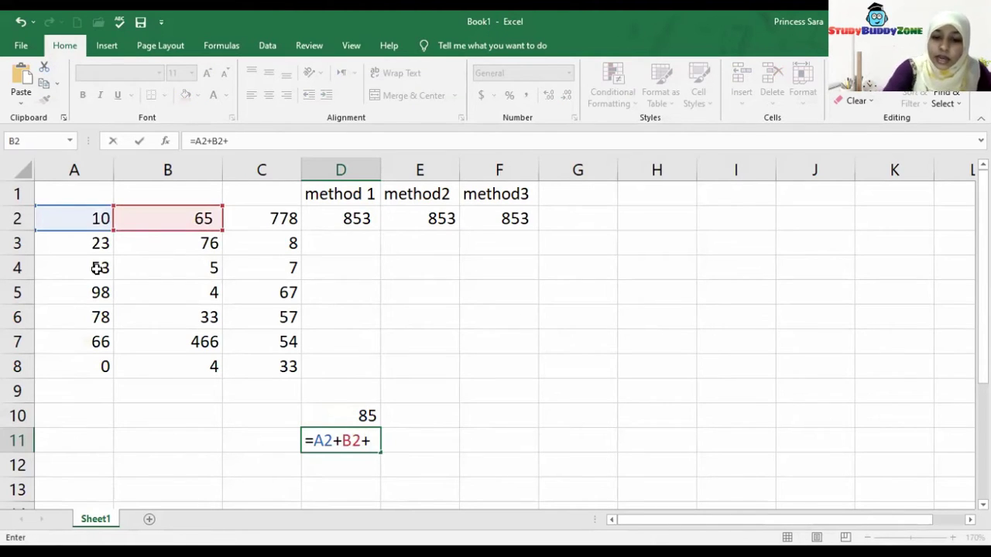
left_click(124, 268)
type("+")
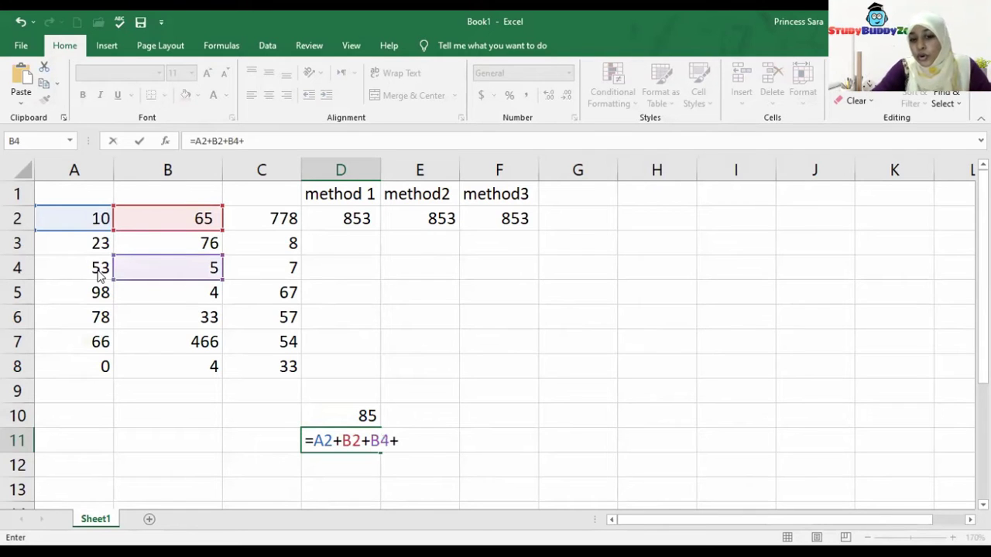
key("Return")
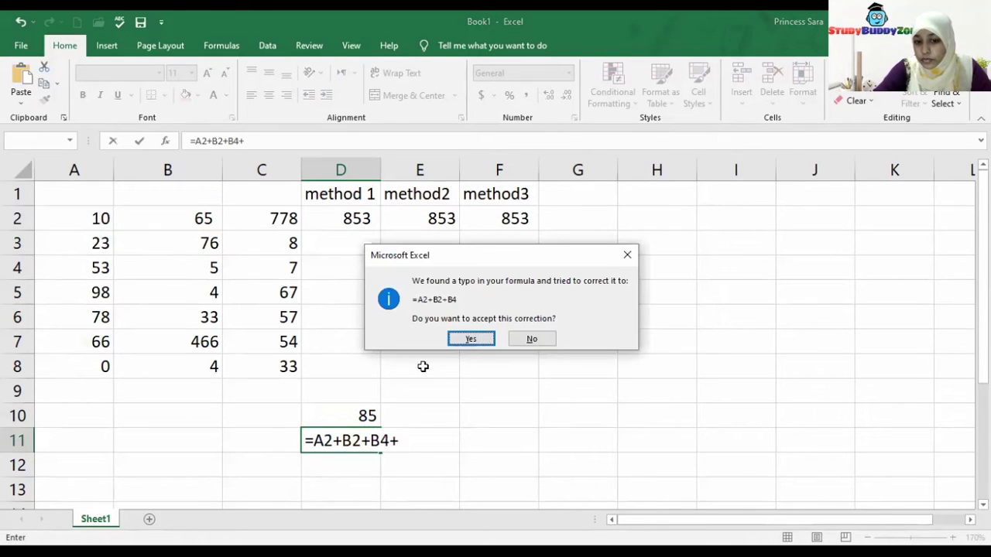
key("Return")
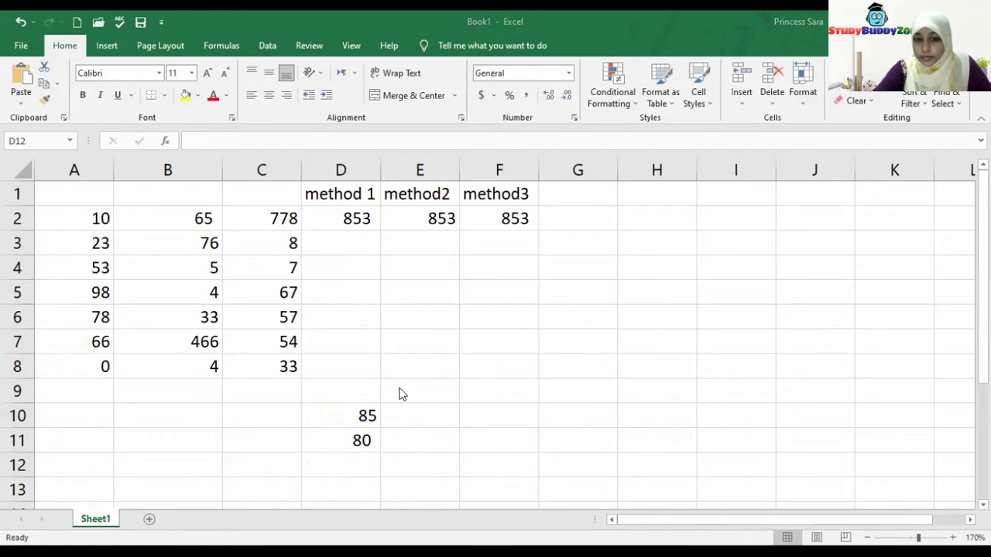
left_click(365, 439)
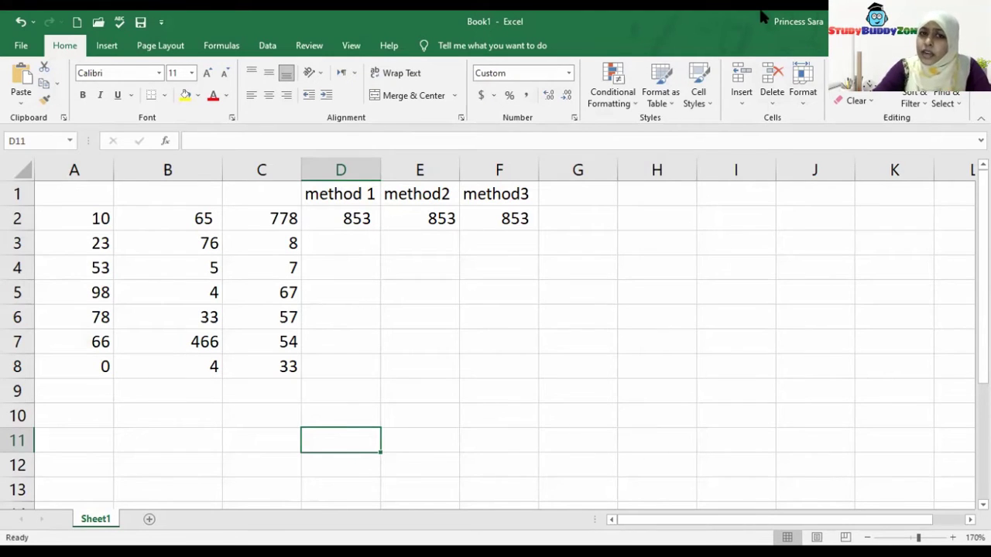
key("ctrl+Up")
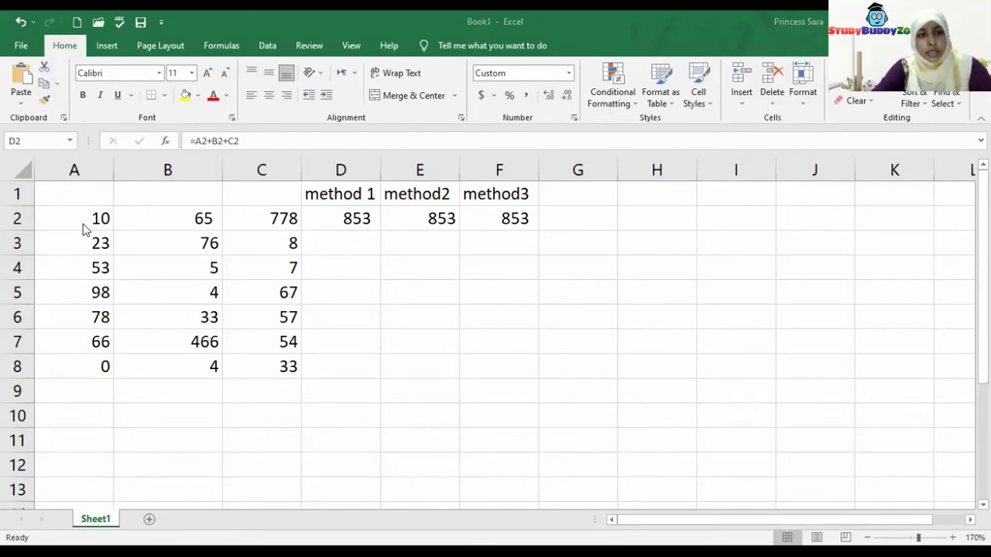
key("F2")
key("Home")
type("=")
left_click(597, 193)
key("Return")
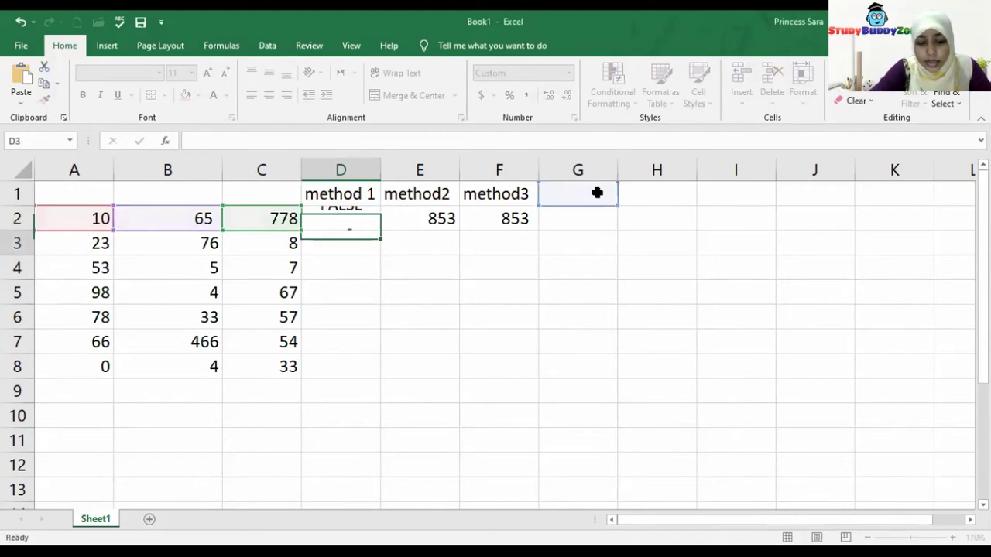
key("ctrl+z")
- Add the row 2 numbers as typed constants in cell G2 with the formula =10+65+778
left_click(596, 200)
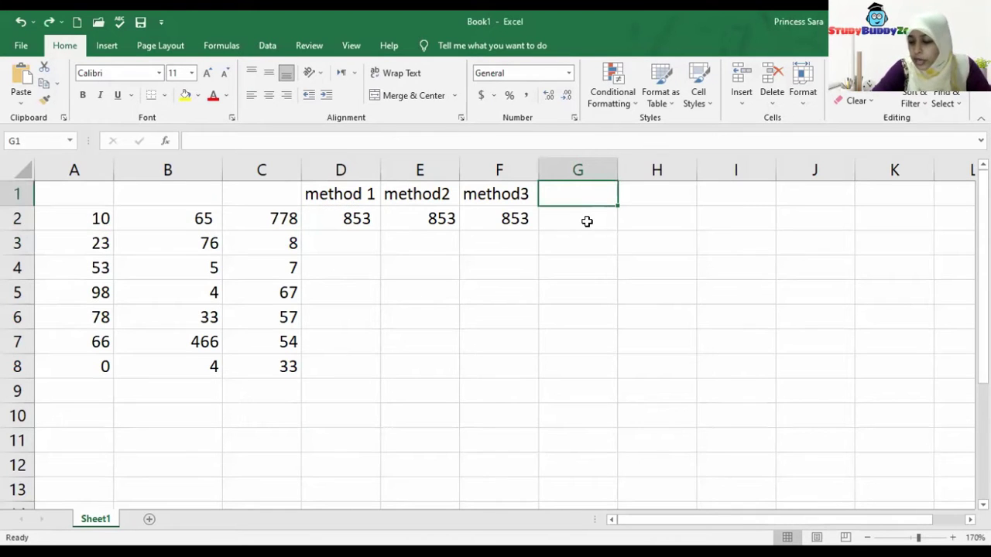
left_click(587, 222)
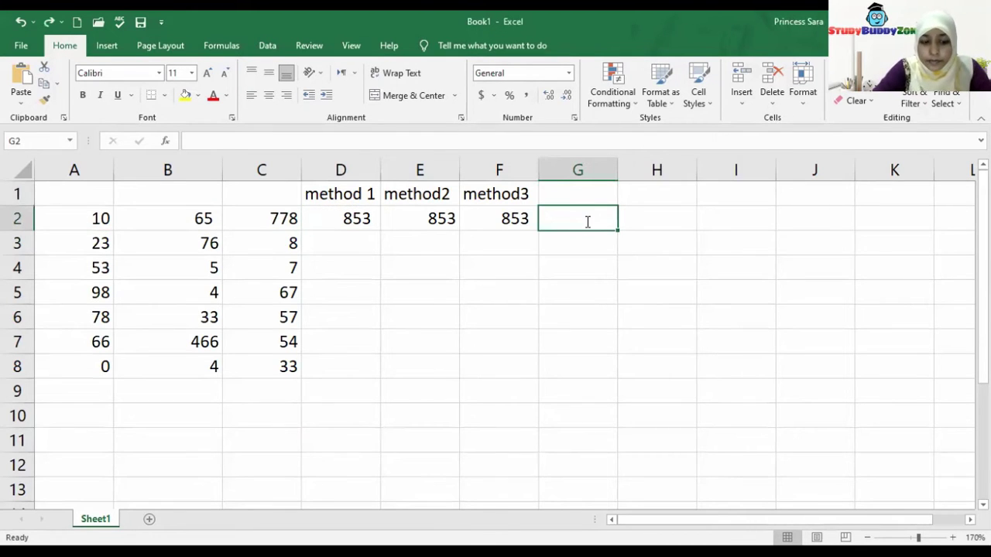
type("=10")
type("+")
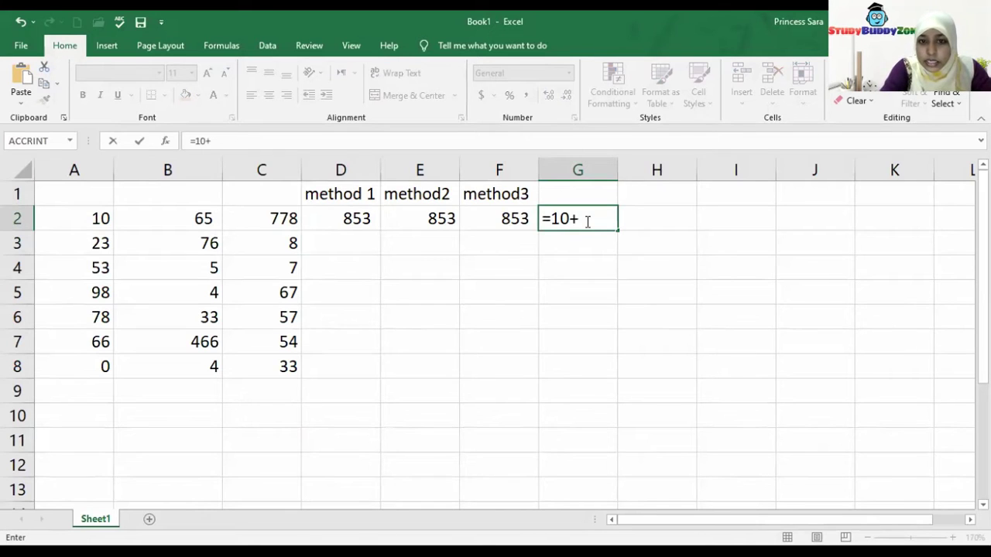
type("65+77")
left_click(586, 243)
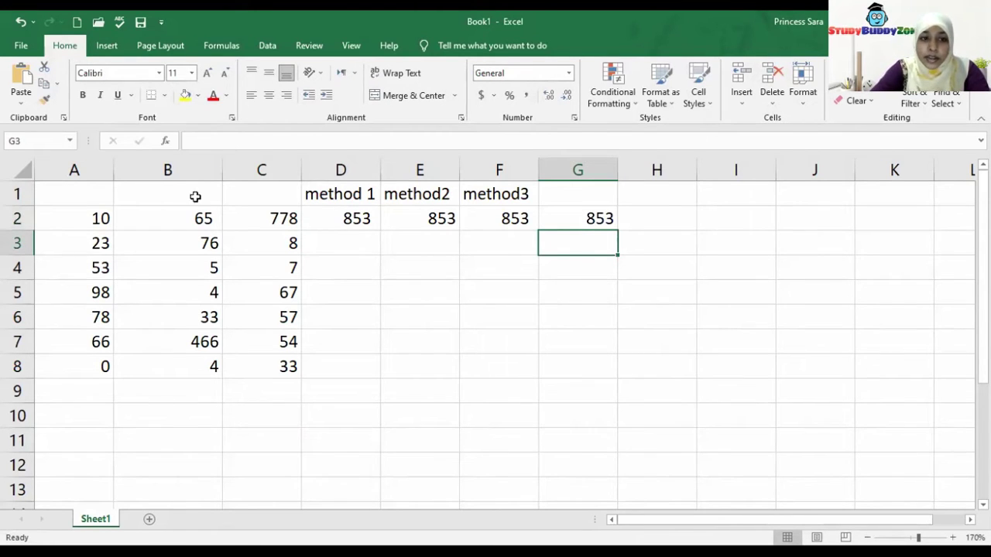
- Set cell A2 to 100 and compare the cell-reference totals in D2:F2 with the typed-number total in G2
left_click(194, 234)
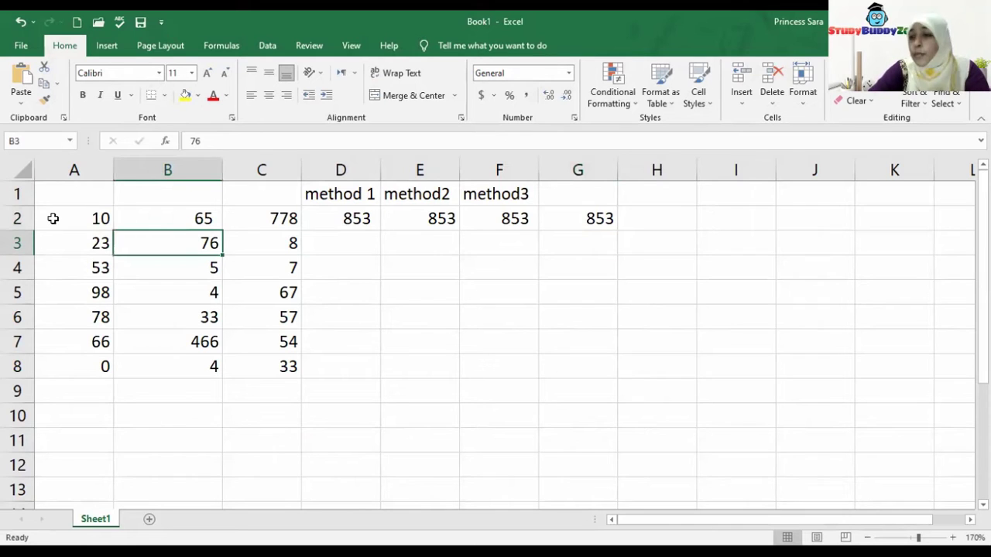
left_click(52, 218)
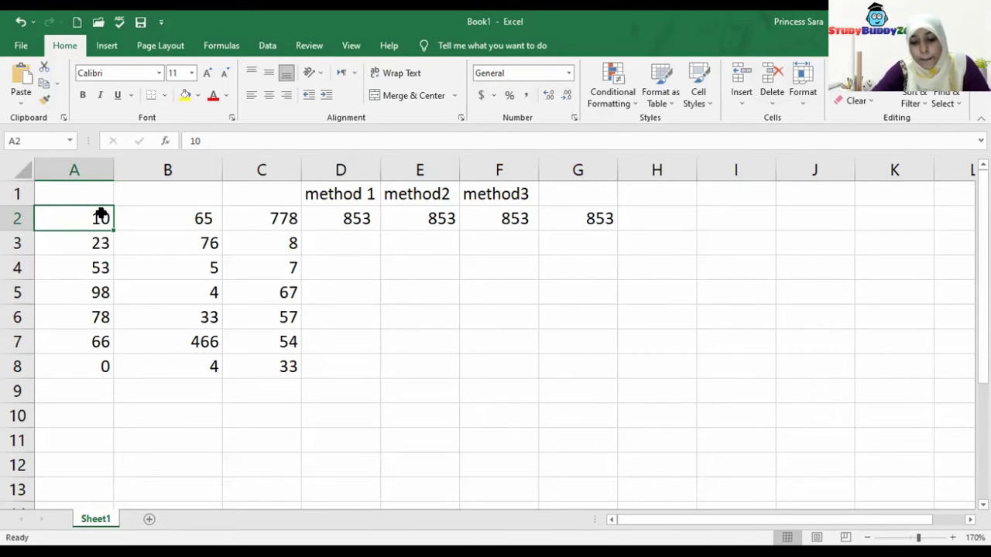
type("100")
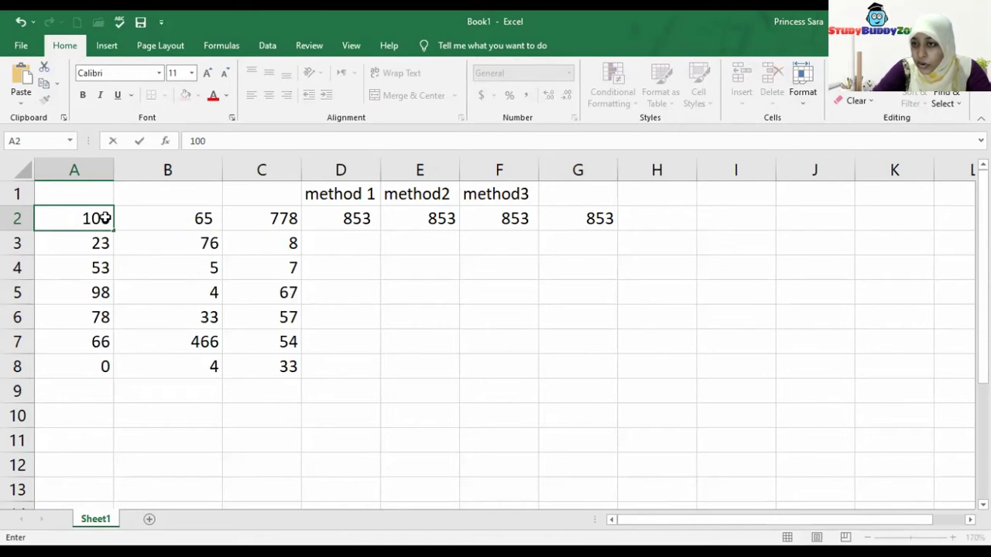
key("Return")
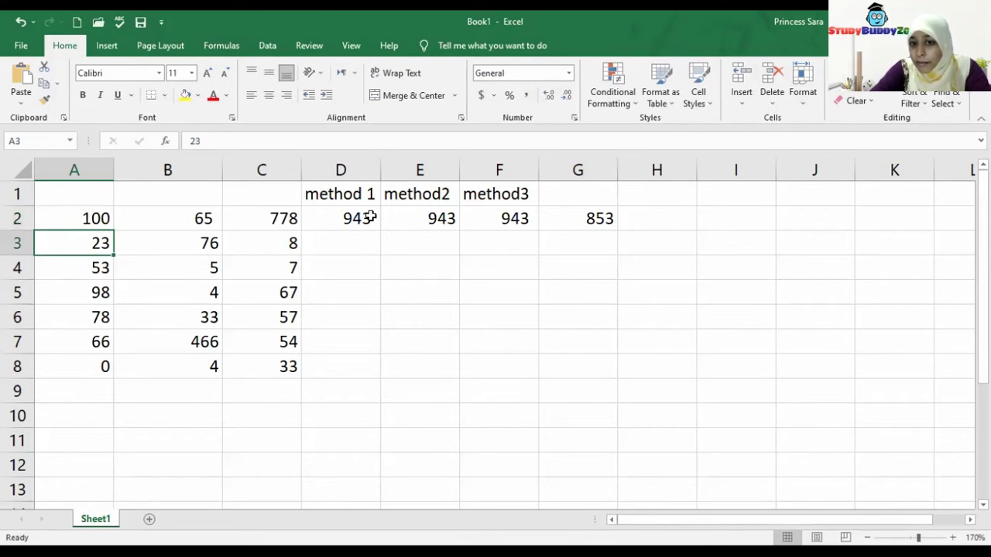
left_click_drag(340, 218, 503, 218)
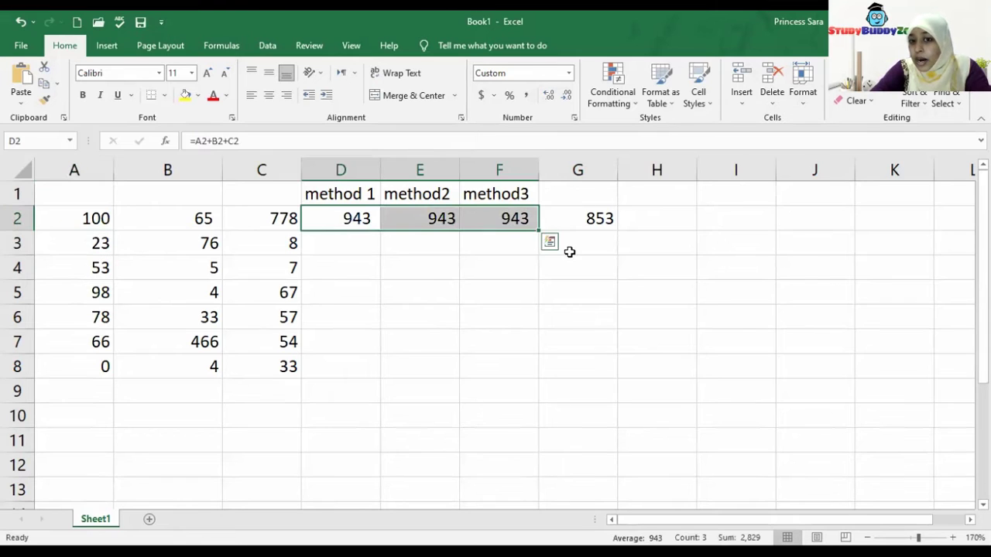
left_click(604, 220)
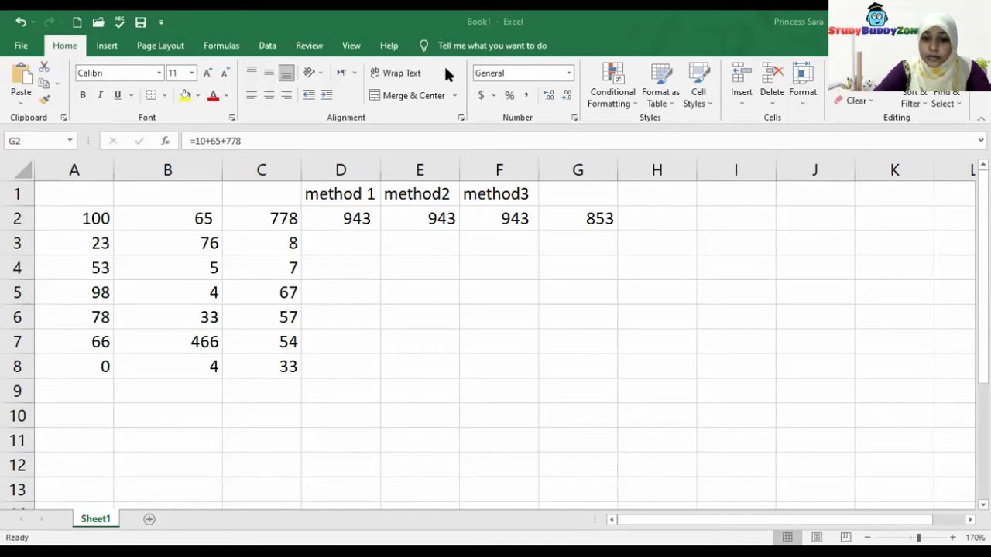
- Switch to Adobe Acrobat Reader and review the Weekend Collection worksheet exercise in Work Book.pdf
key("alt+Tab")
scroll(417, 298, "down", 5)
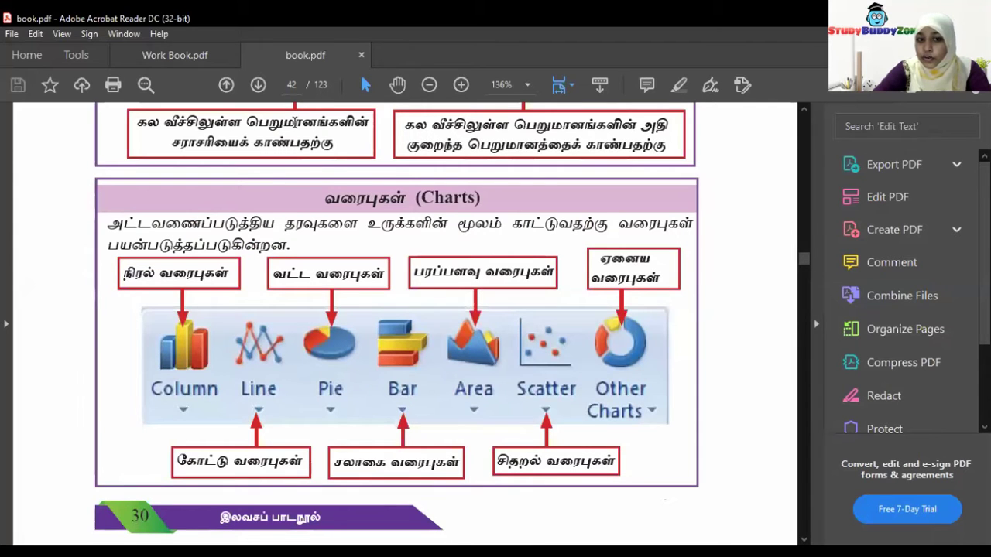
left_click(177, 49)
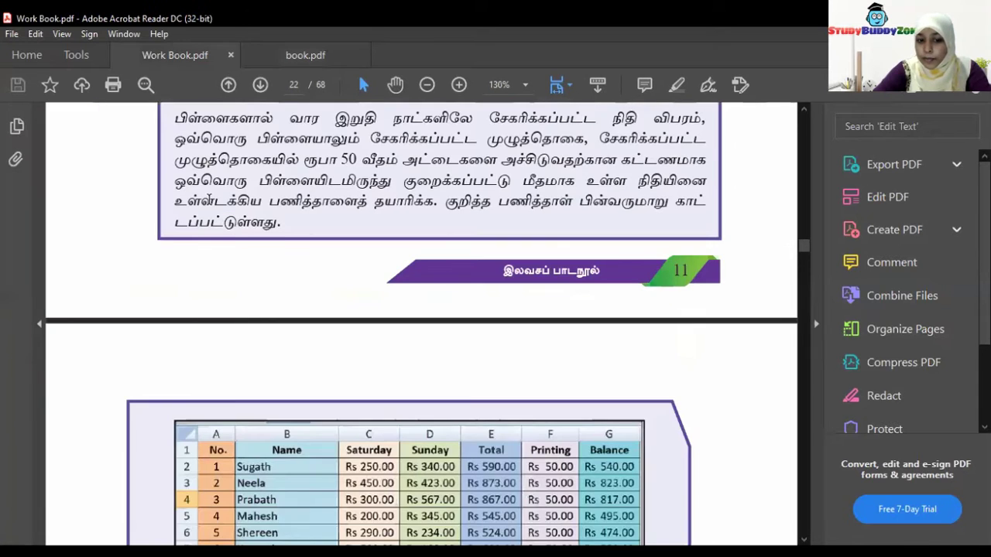
scroll(209, 200, "down", 10)
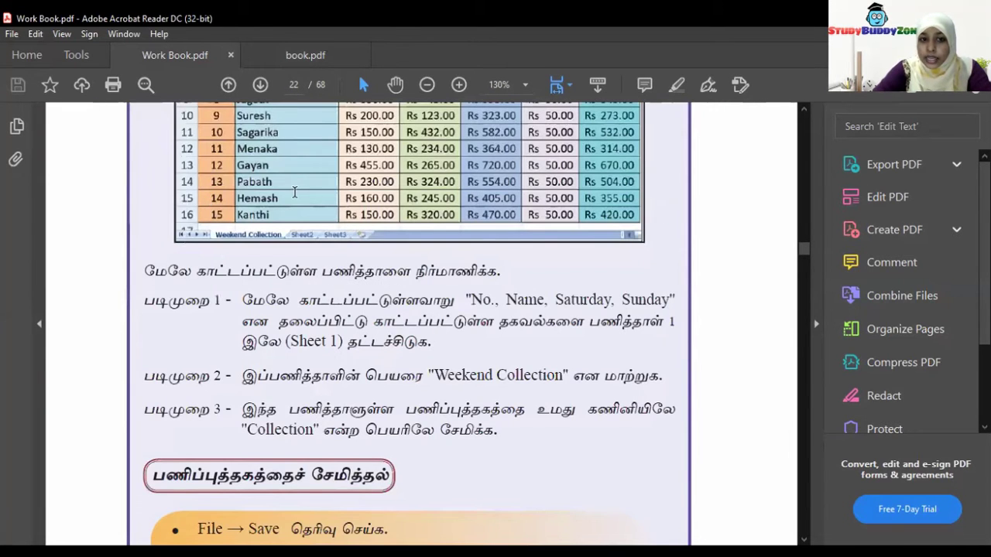
scroll(212, 362, "up", 6)
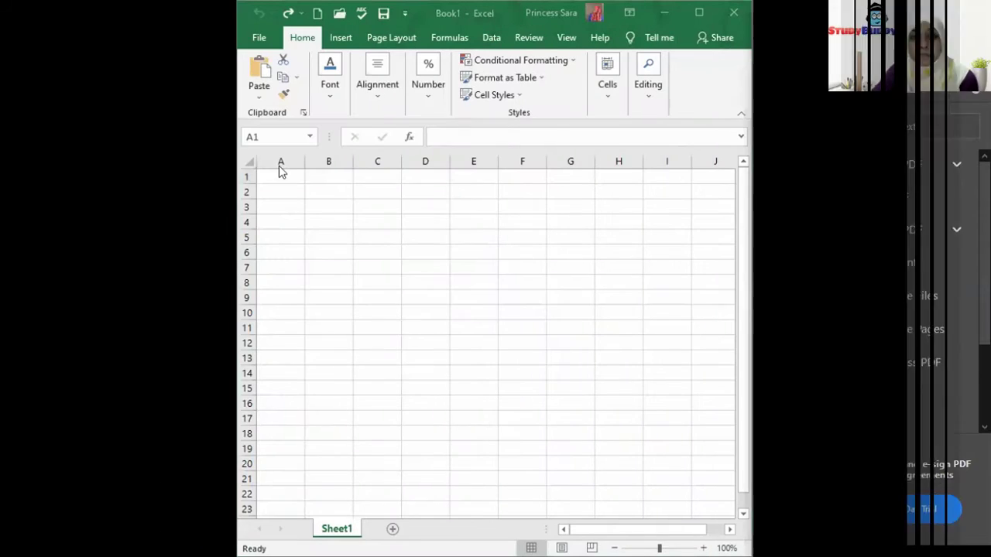
- In the blank Excel sheet, enter the headings No, Name, Saturday and Sunday in cells A1:D1
left_click(279, 175)
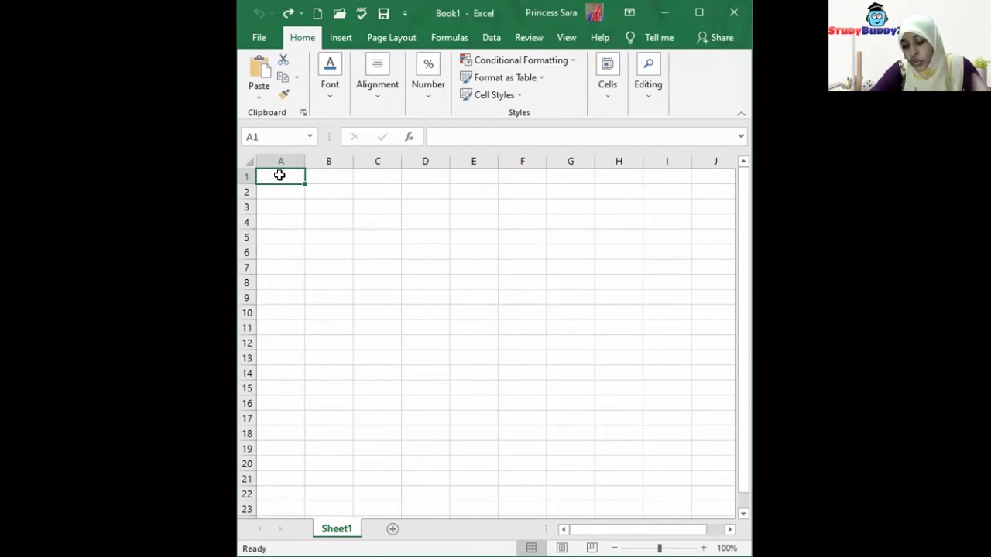
type("No")
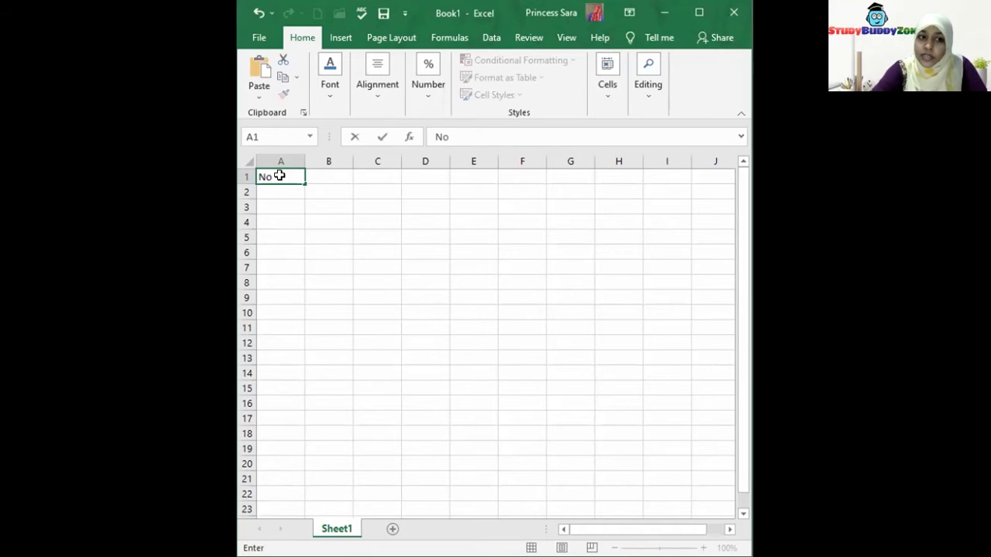
key("Tab")
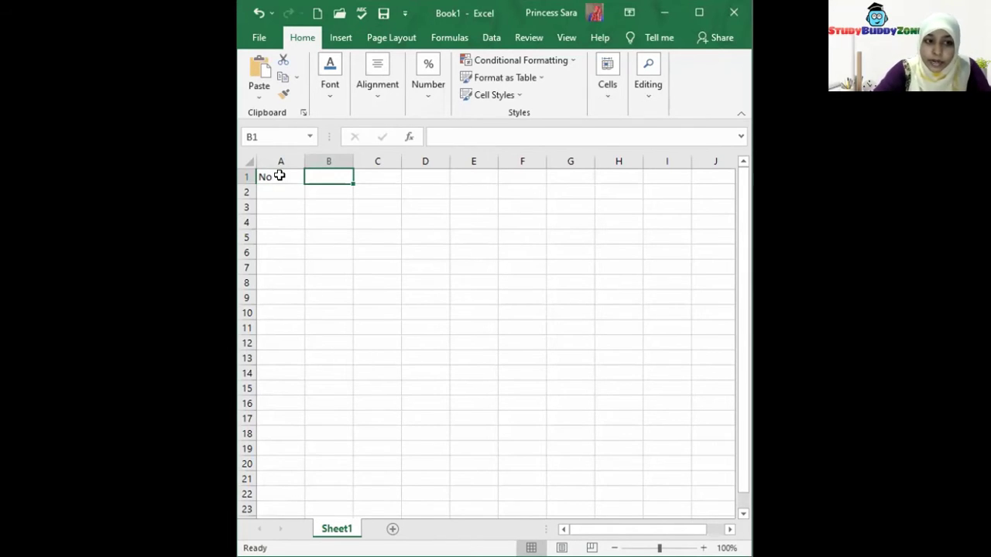
type("Name")
key("Tab")
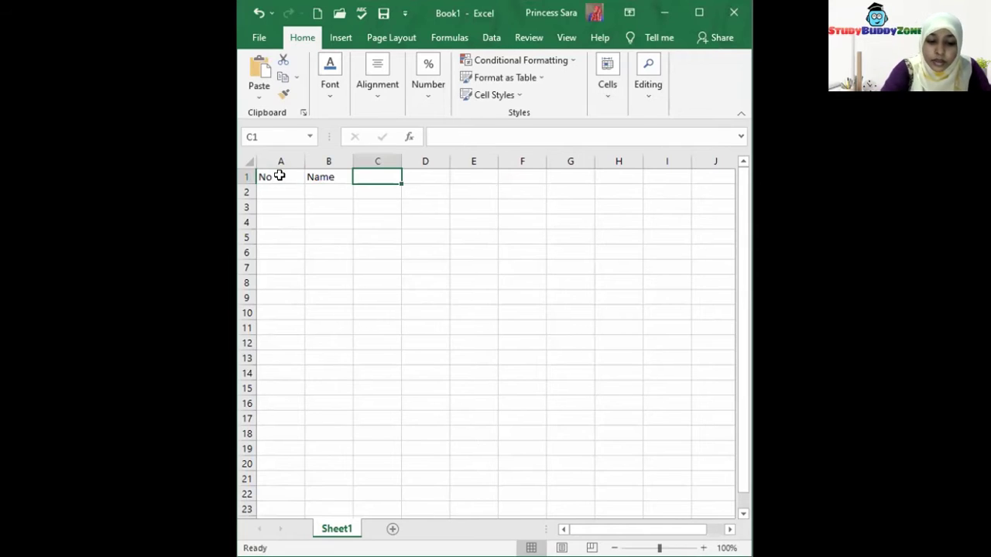
type("Saturday")
key("Tab")
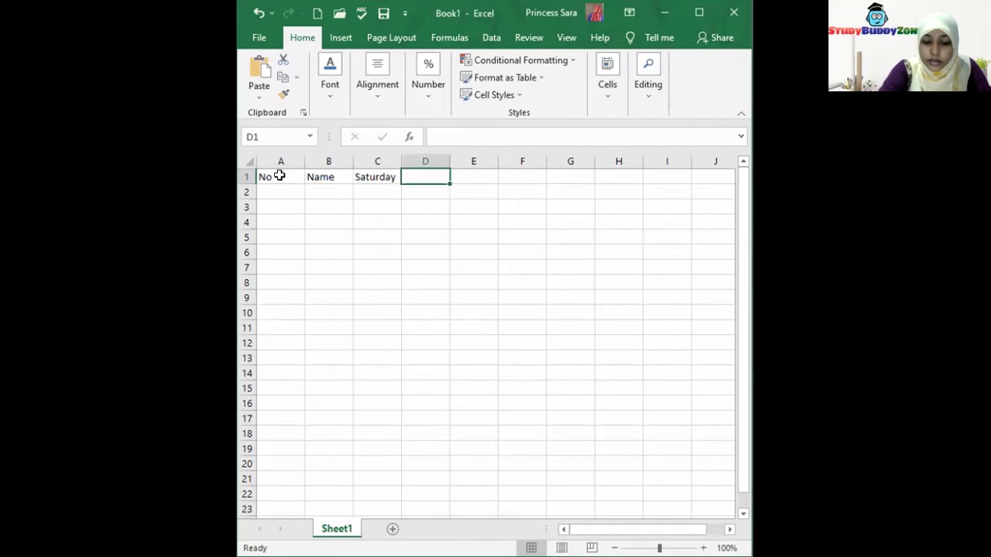
type("Sunday")
key("Tab")
- Complete the heading row with Total, Printing and Balance in cells E1:G1
type("Total")
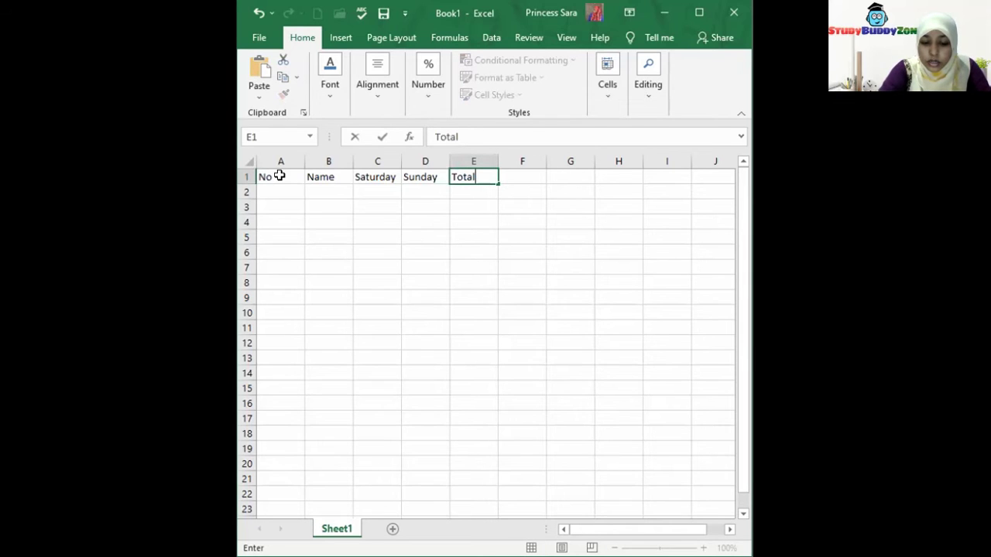
key("Tab")
type("Printi")
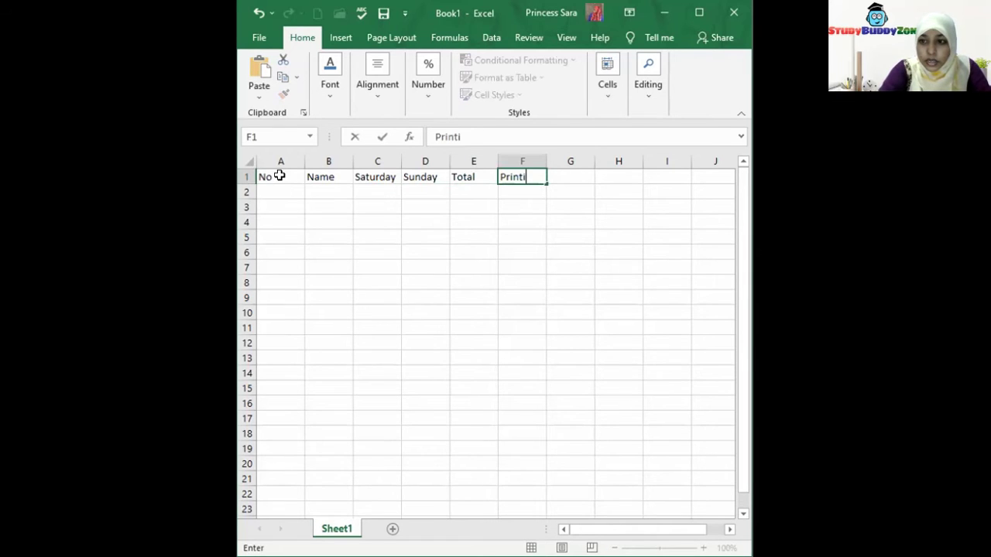
type("ng")
key("Tab")
type("B")
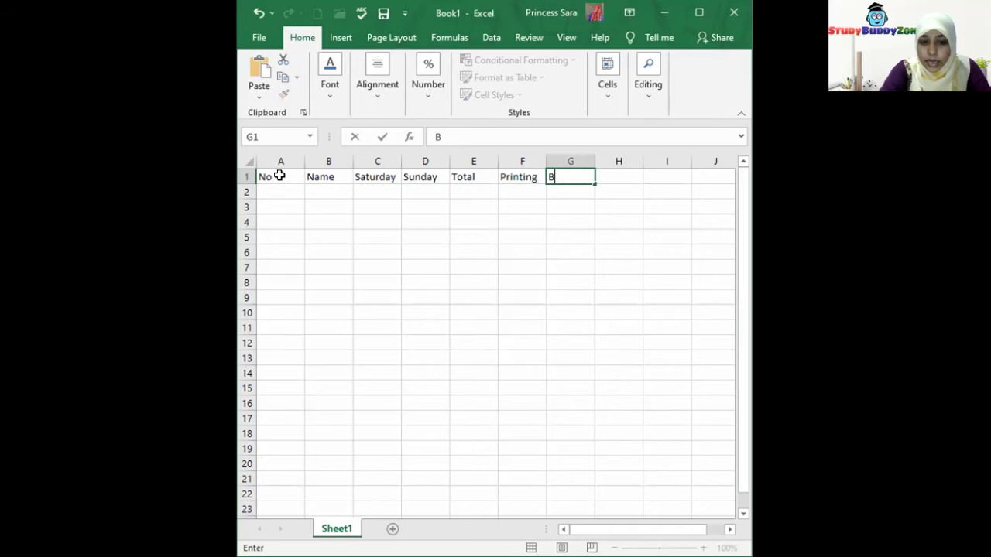
type("alance")
key("Return")
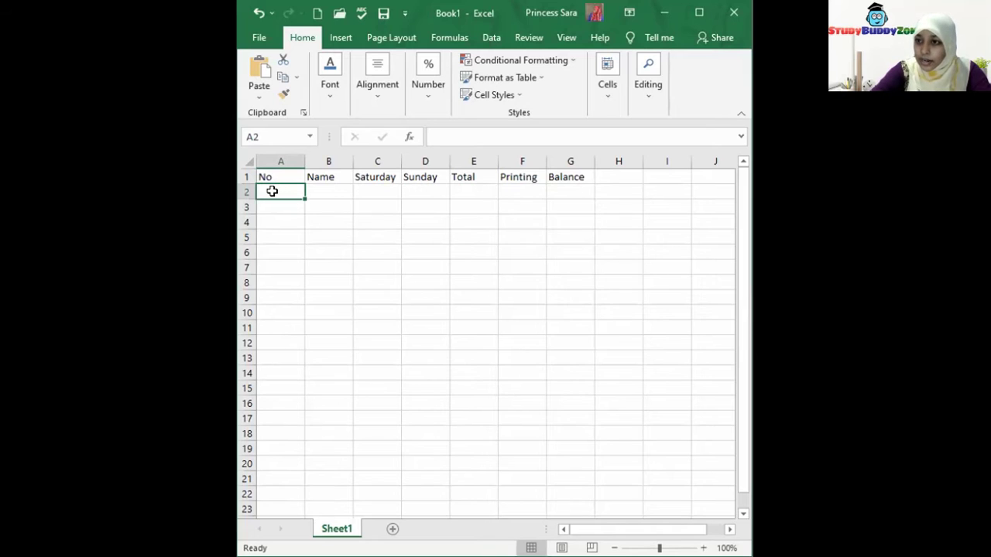
- Try numbering column A from 1 to 15 by filling a series down from A2, and undo the numbering
type("1")
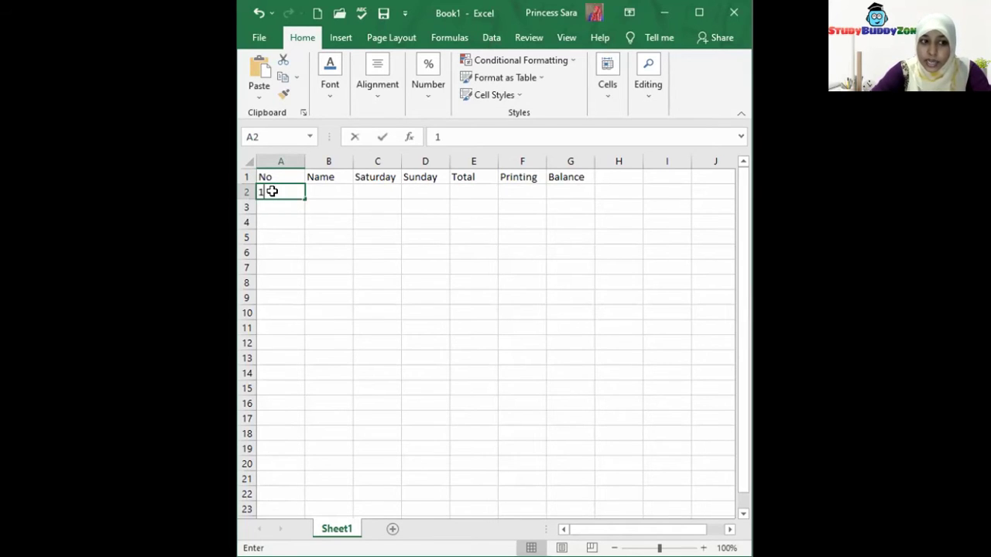
key("Return")
left_click(275, 189)
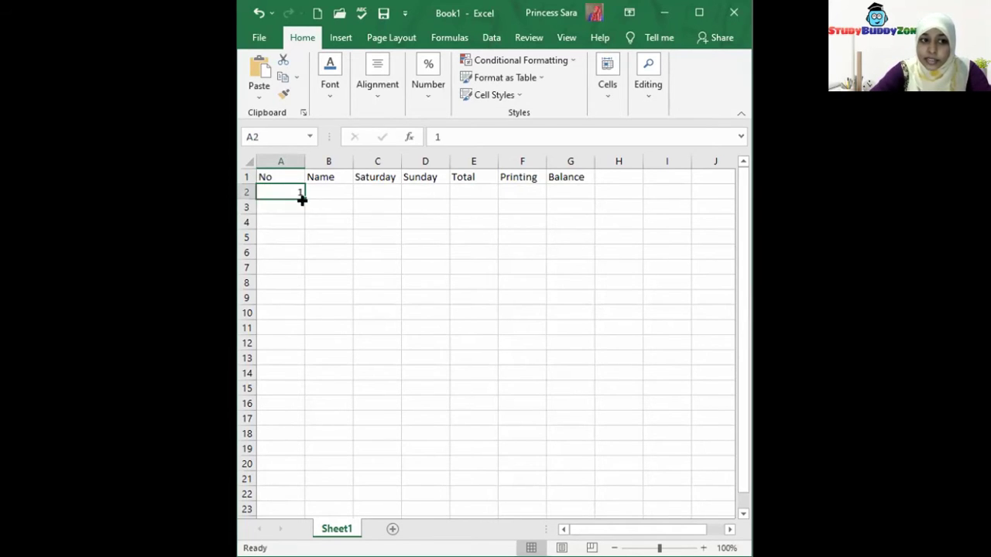
left_click_drag(302, 198, 283, 217)
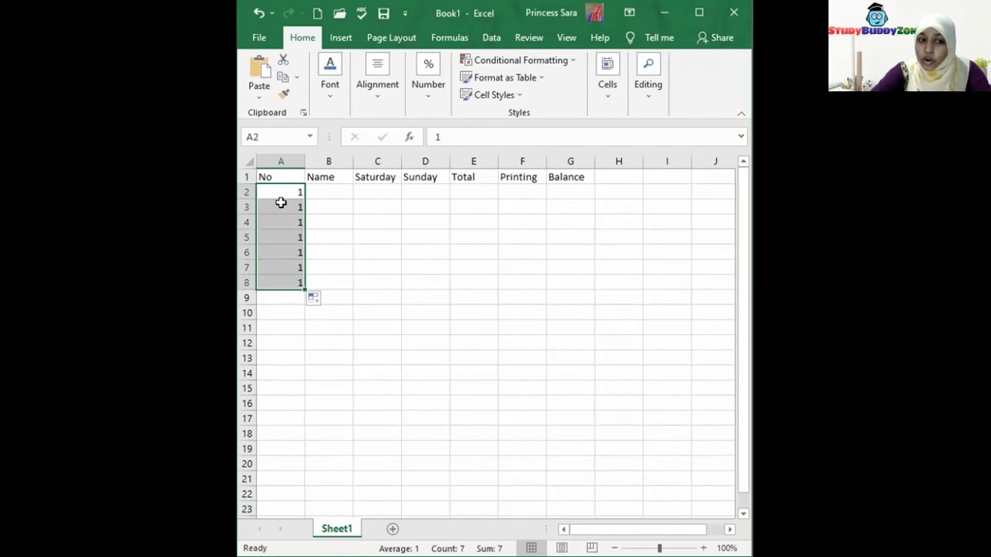
left_click(316, 301)
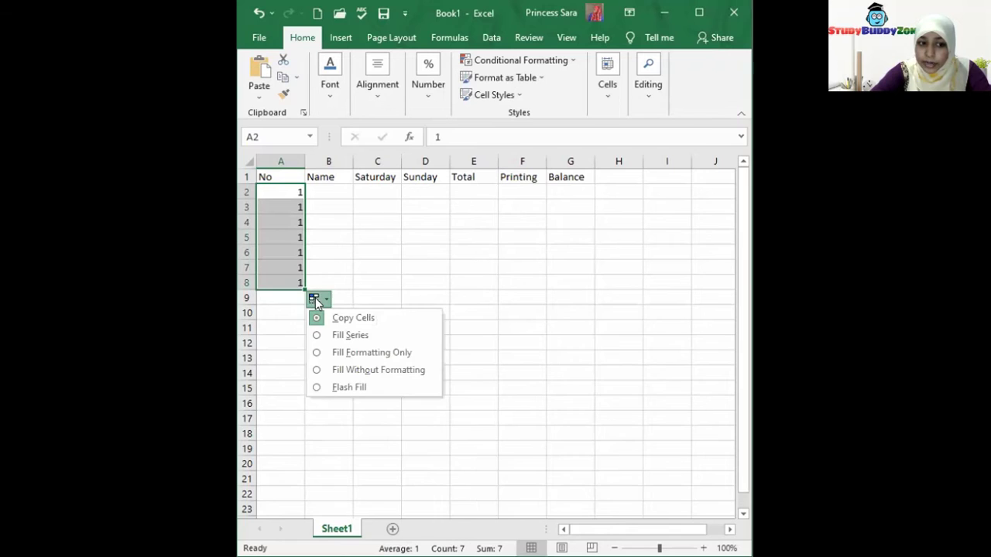
left_click(336, 334)
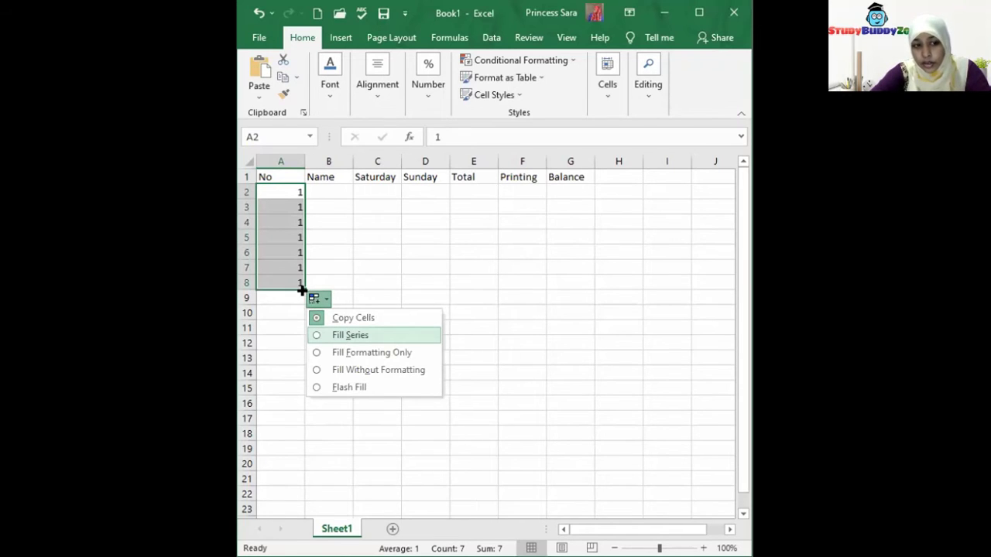
left_click_drag(299, 370, 476, 379)
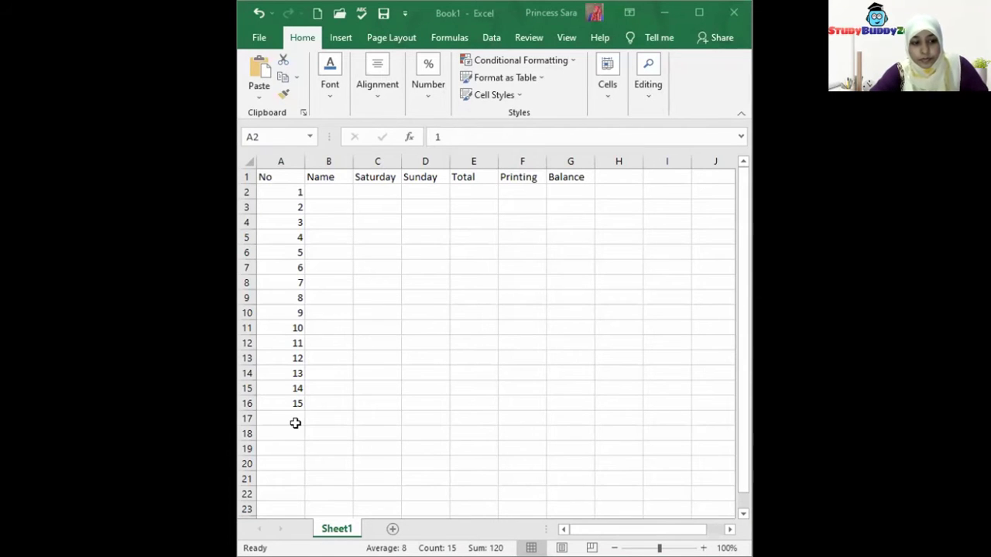
key("ctrl+z")
key("ctrl+z")
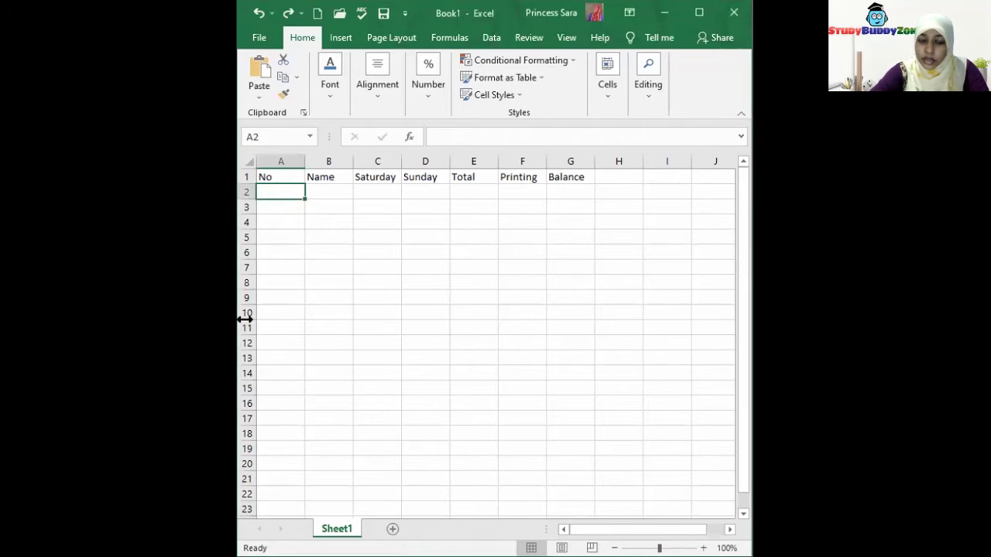
- Enter 1 in cell A2 as the starting number of the No column
left_click(284, 190)
type("1")
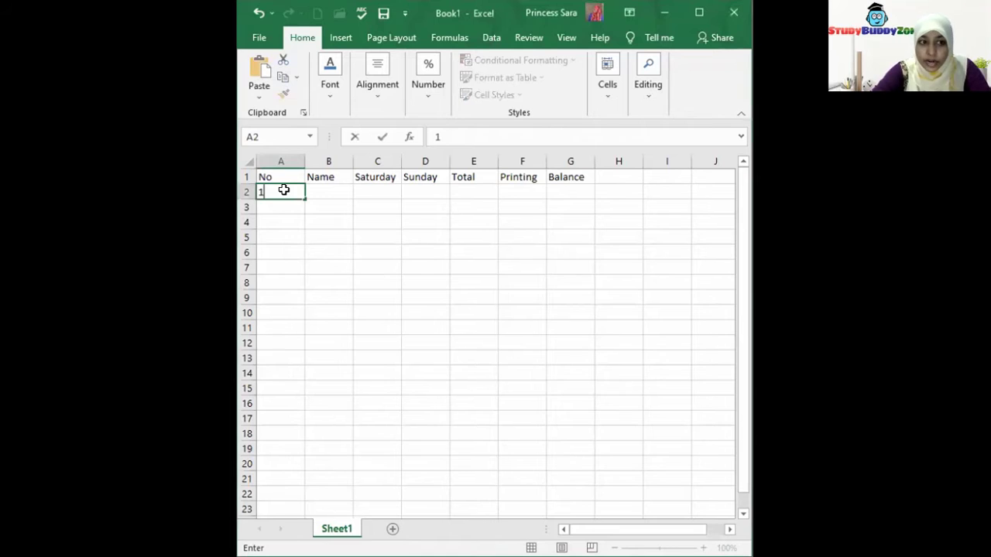
key("Return")
type("2")
key("Return")
left_click(284, 189)
key("ctrl+z")
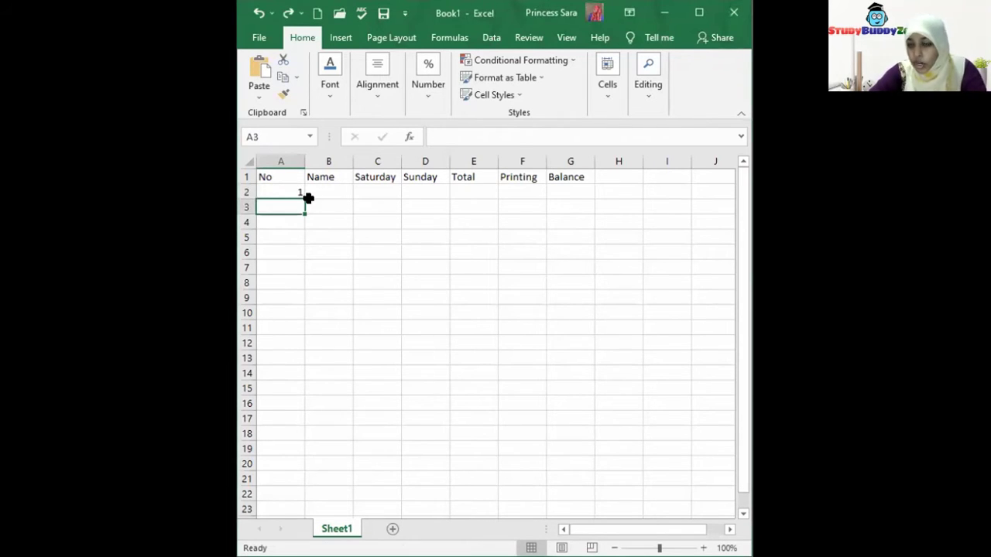
- Fill the number from A2 into A3 and change the fill option to Fill Series
left_click(296, 194)
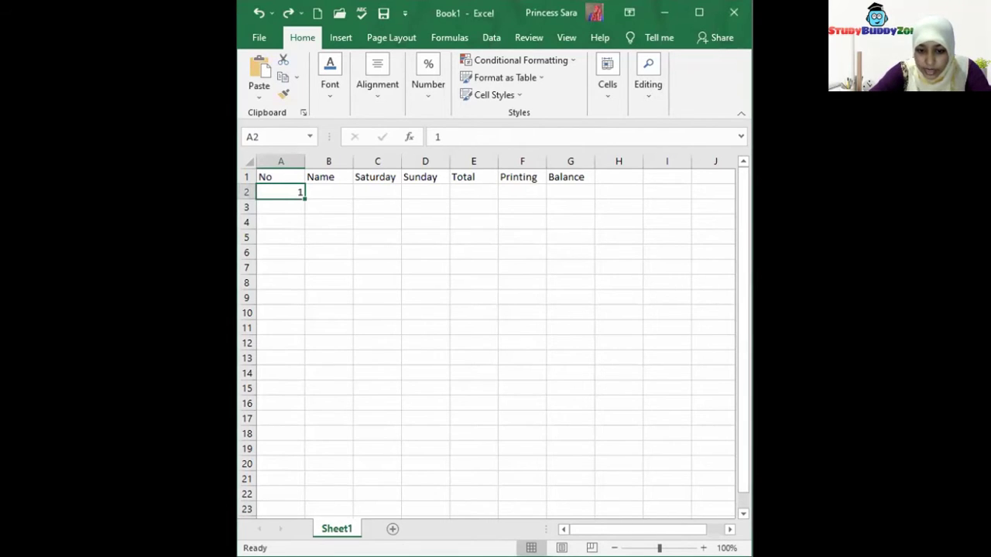
scroll(369, 213, "up", 5)
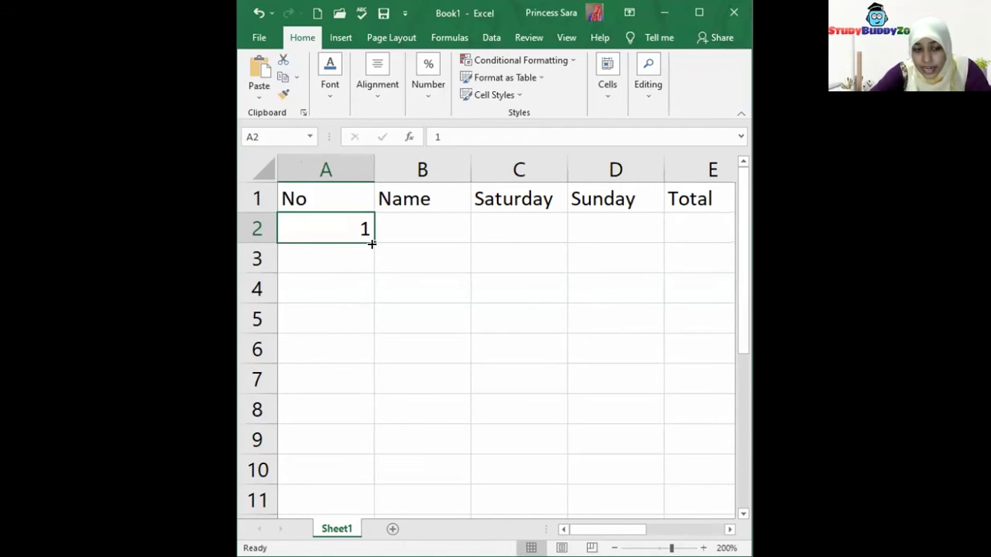
left_click_drag(372, 241, 368, 263)
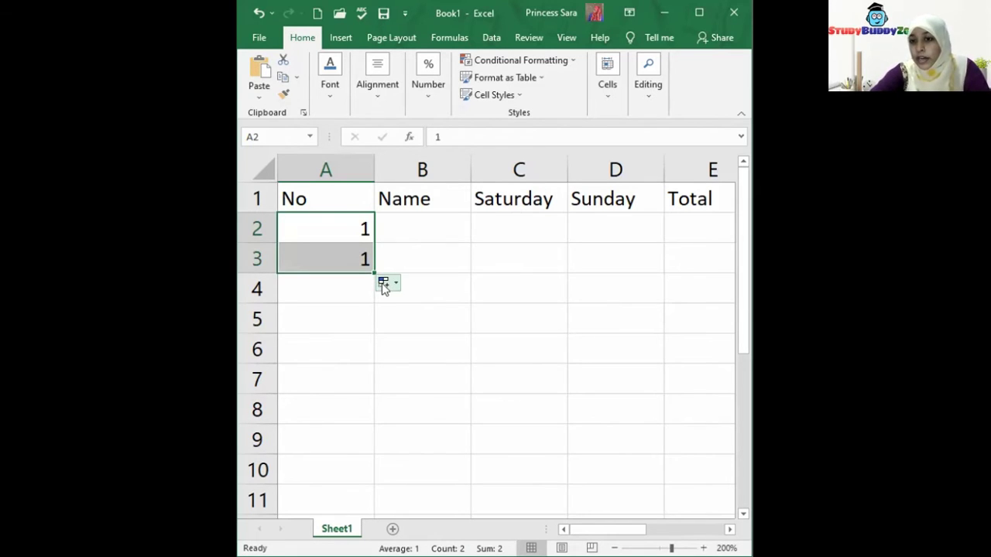
left_click(385, 287)
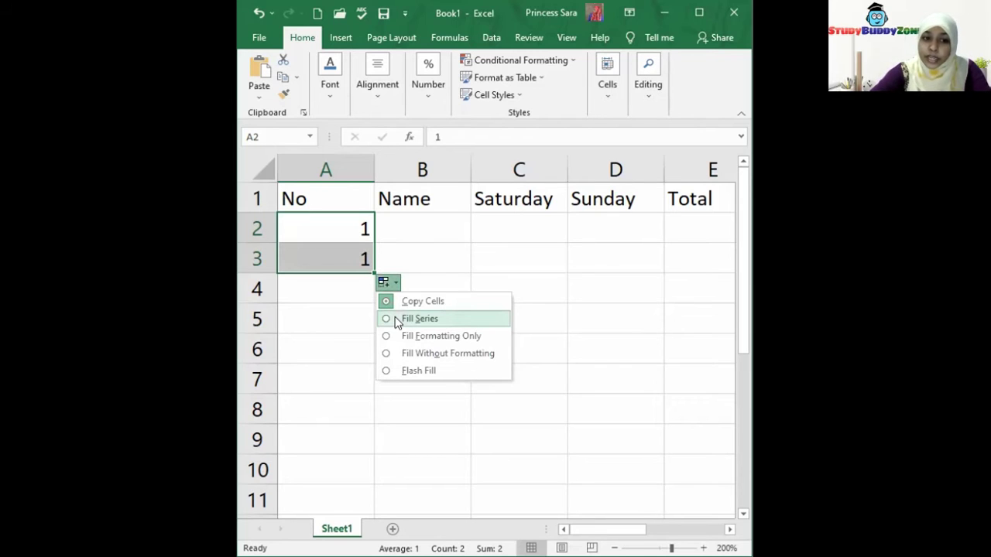
left_click(394, 317)
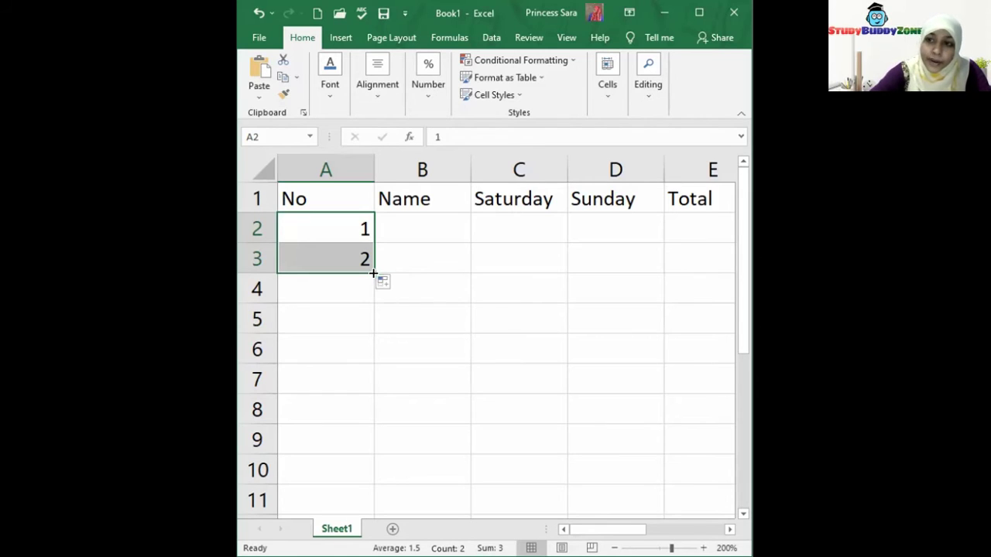
- Extend the number series from A2:A3 down to cell A16 so the No column runs to 15
left_click_drag(373, 273, 371, 421)
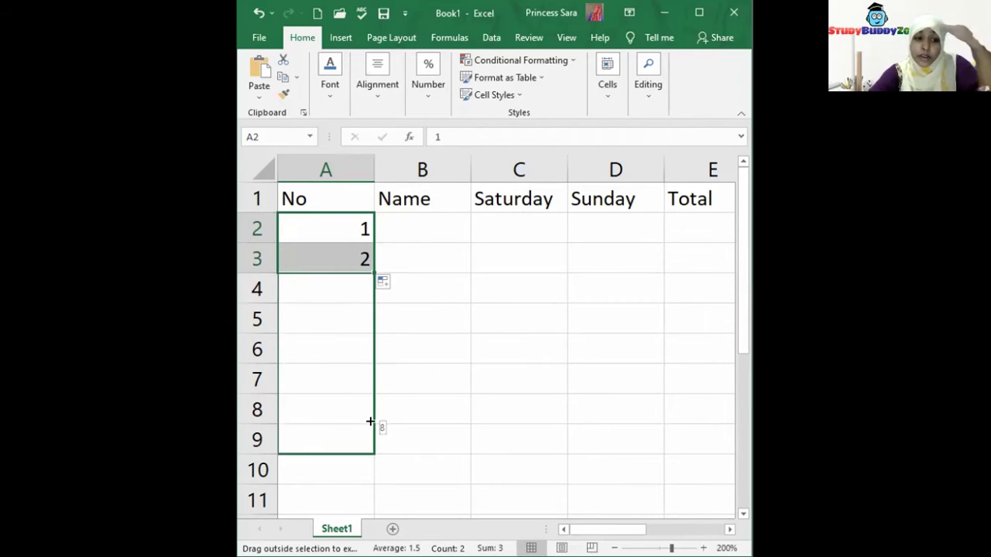
scroll(370, 422, "down", 3)
left_click_drag(370, 422, 370, 422)
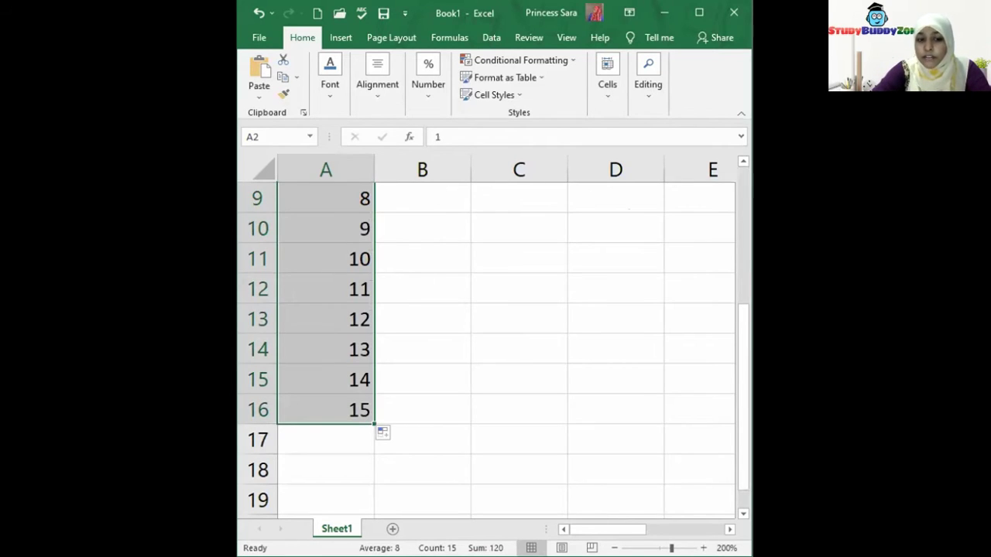
scroll(486, 337, "up", 1)
scroll(486, 337, "down", 3)
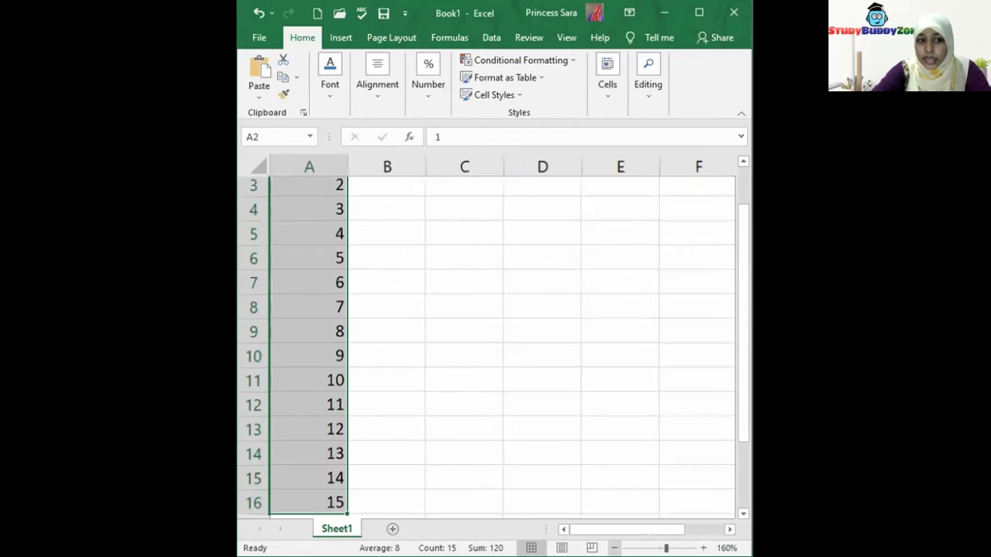
scroll(486, 337, "down", 2)
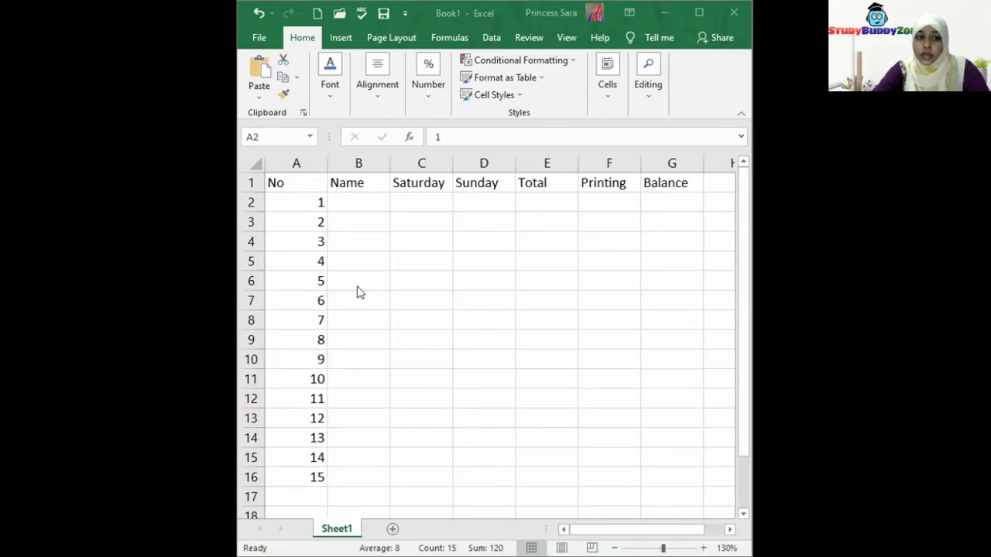
- Enter the first names for numbers 1 and 2 in cells B2 and B3 of the Name column
left_click(356, 202)
type("Sug")
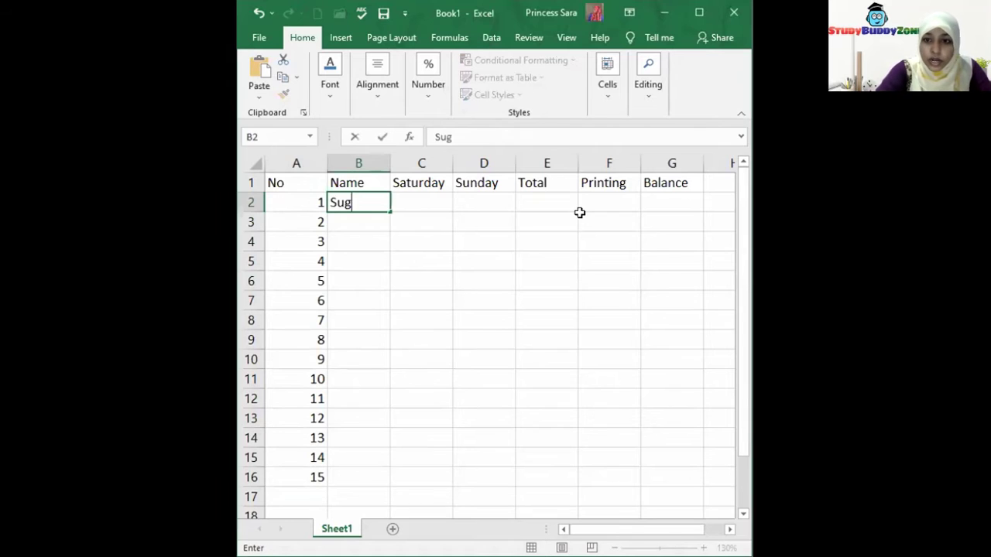
type("ath")
key("Return")
type("n")
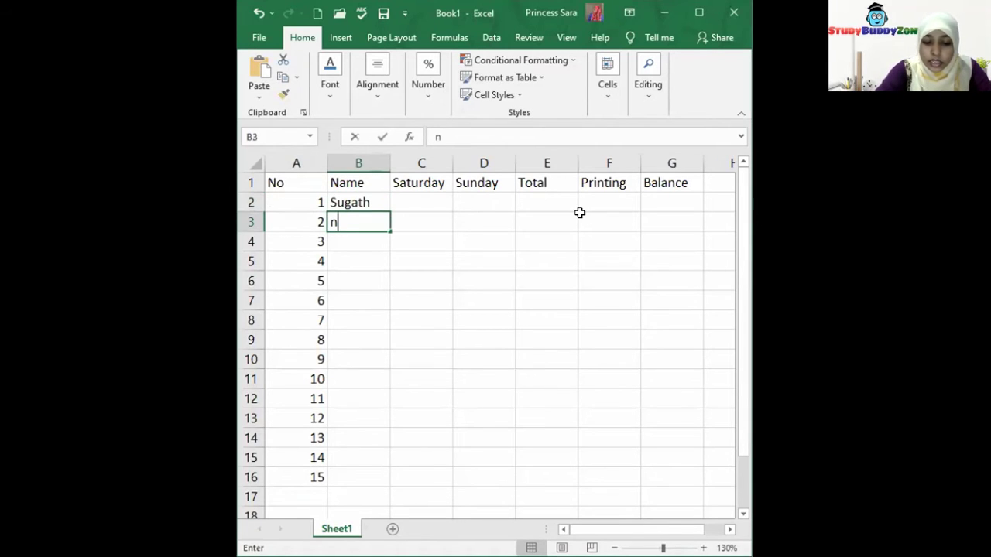
key("BackSpace")
type("Neela")
key("Return")
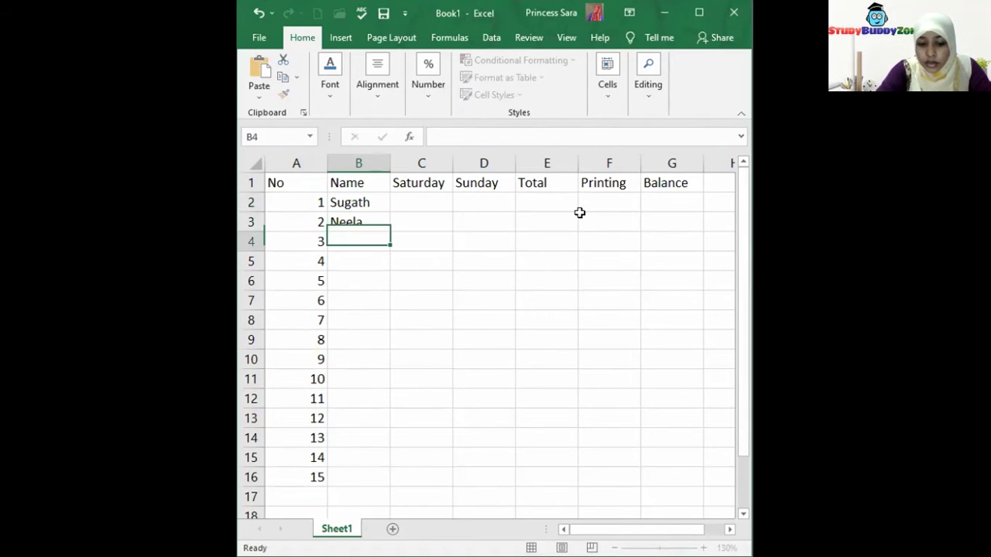
- Enter the first names for numbers 3 to 5 in cells B4:B6 of the Name column
type("Prab")
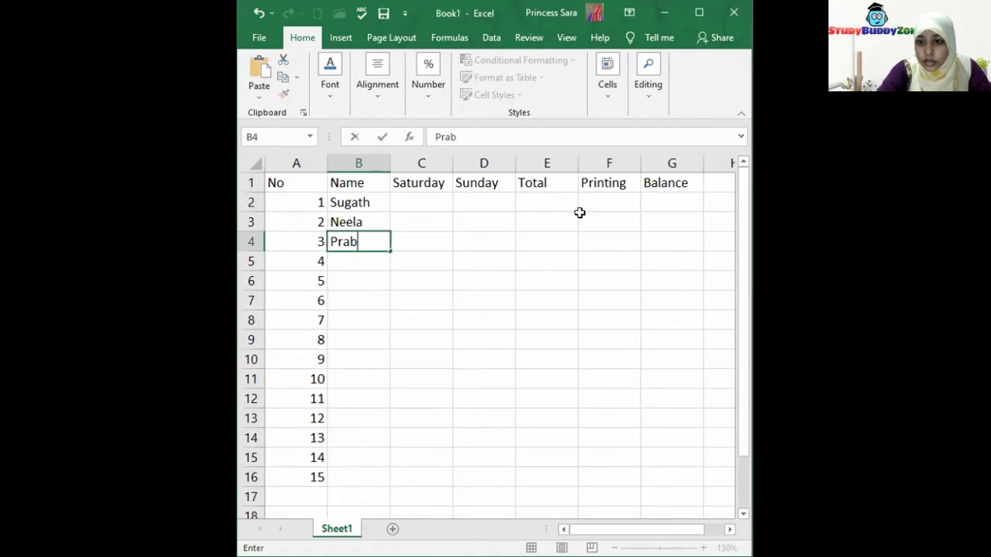
type("ath")
key("Return")
type("MAhesh")
key("Return")
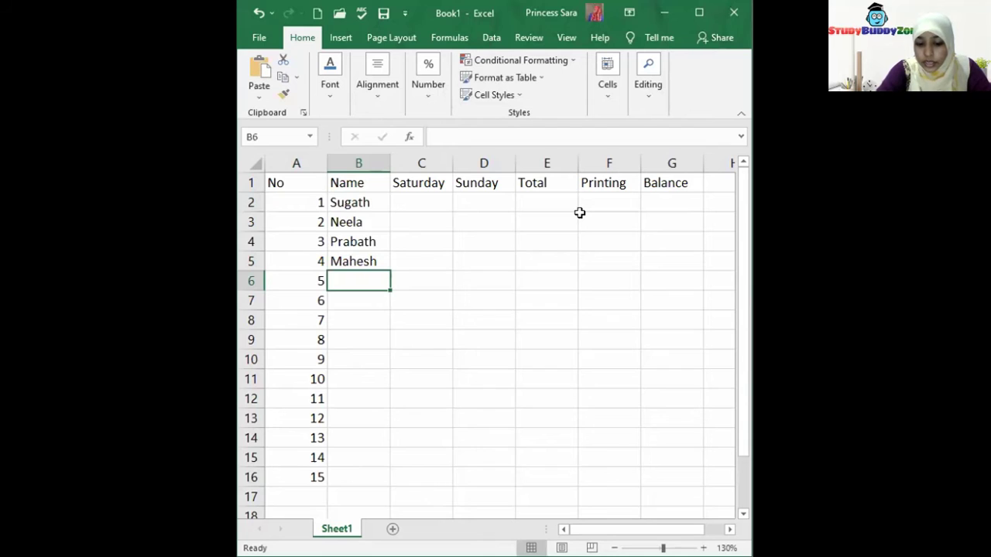
type("Shereen")
key("Return")
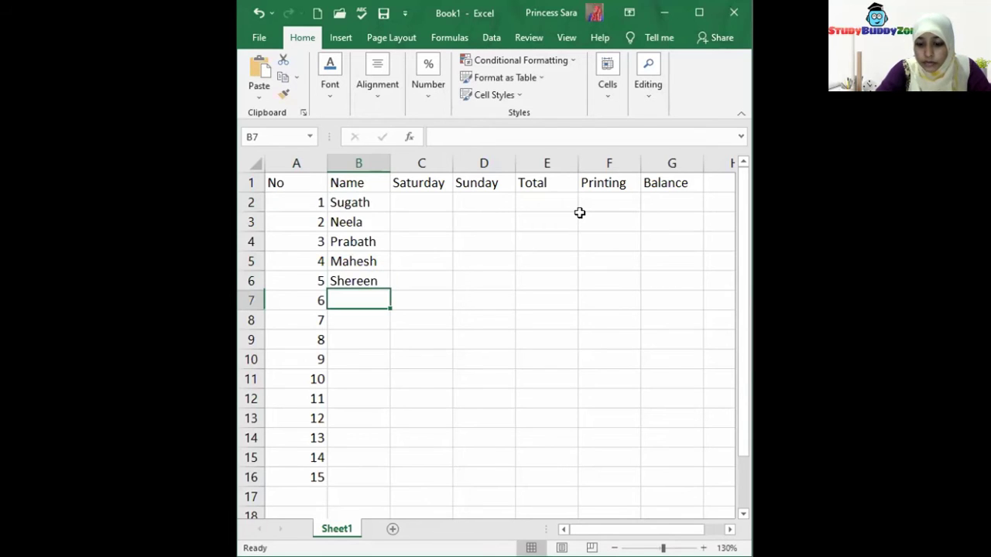
- Enter the first names for numbers 6 to 8 in cells B7:B9 of the Name column
type("Kave")
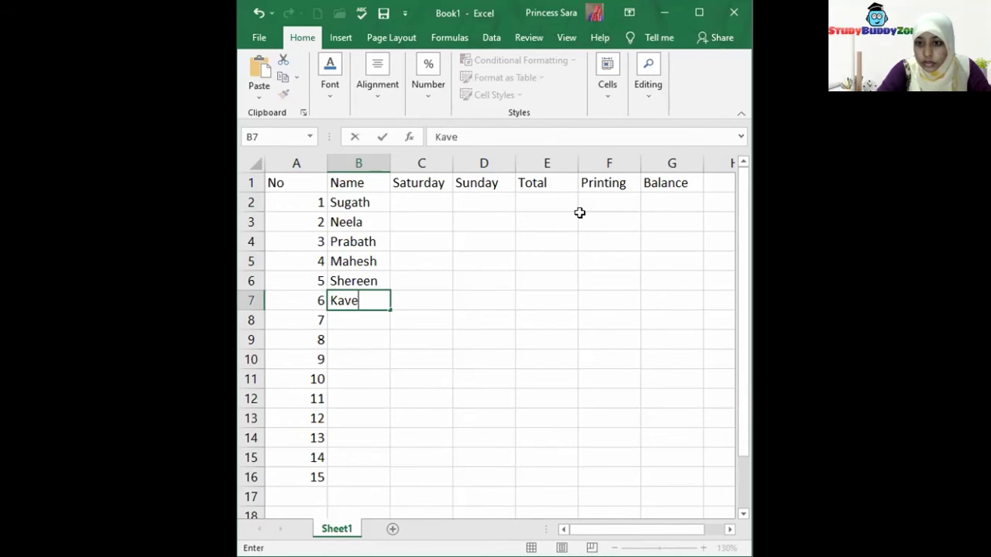
type("esha")
key("Return")
type("LAnkesh")
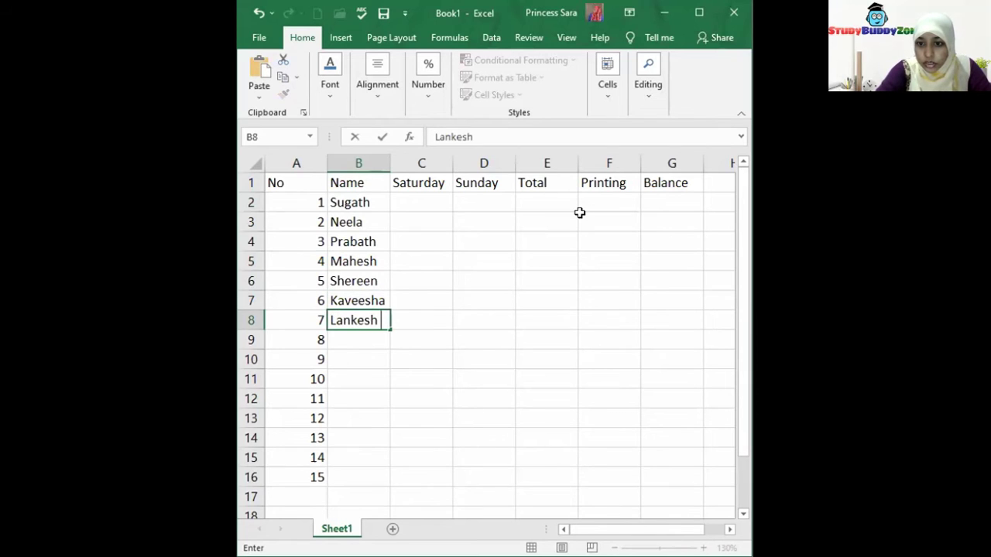
key("Return")
type("Jag")
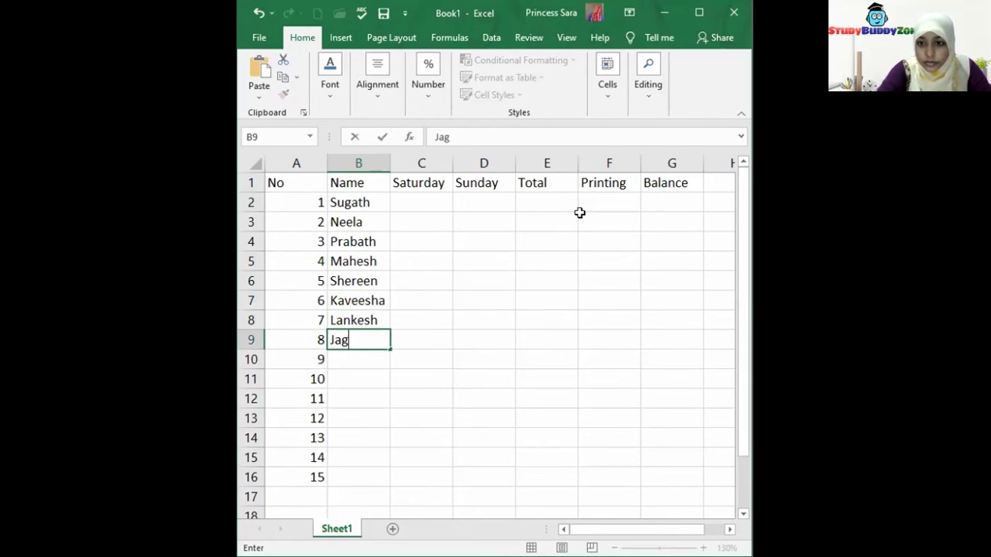
type("ath")
key("Return")
- Enter the first names for numbers 9 to 11 in cells B10:B12 of the Name column
type("Sur")
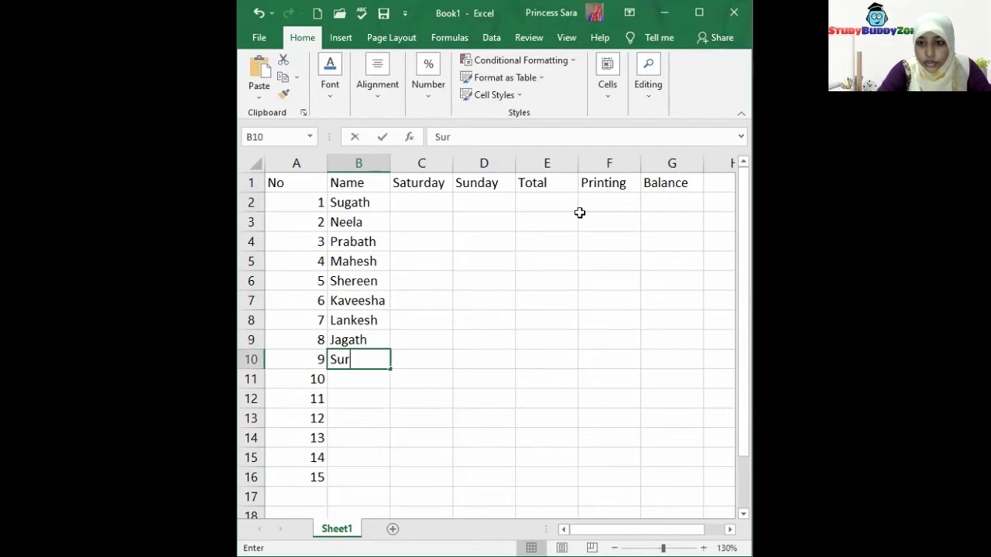
type("esh")
key("Return")
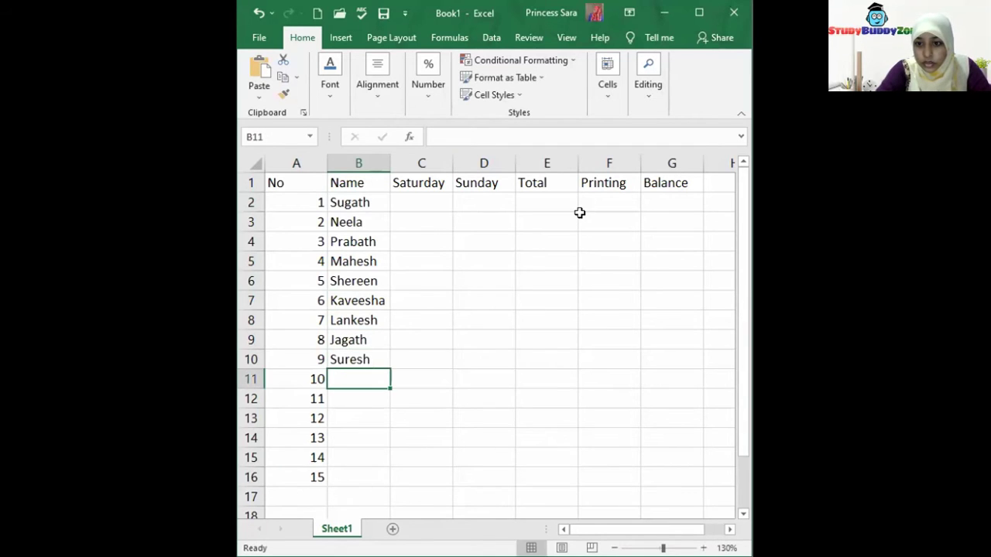
type("Sagarika")
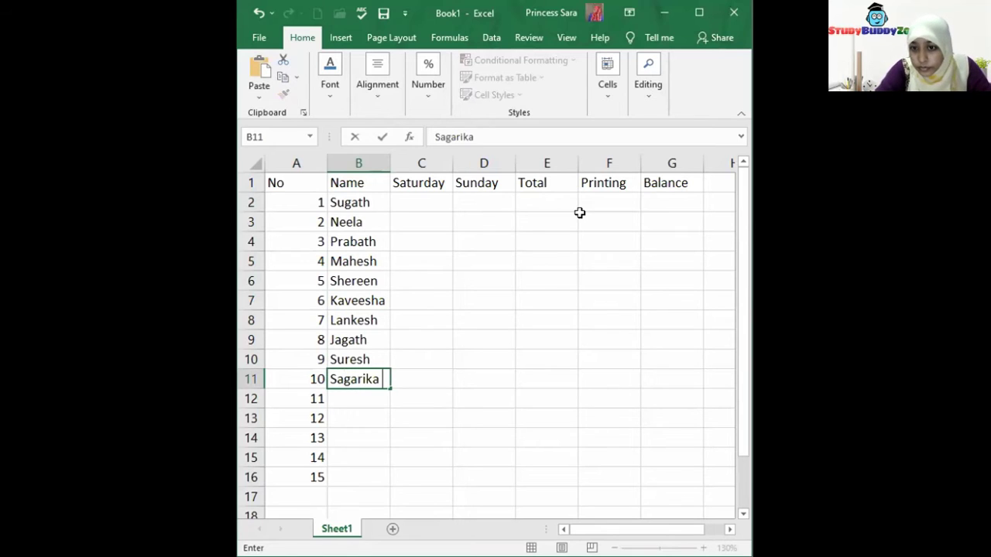
key("Return")
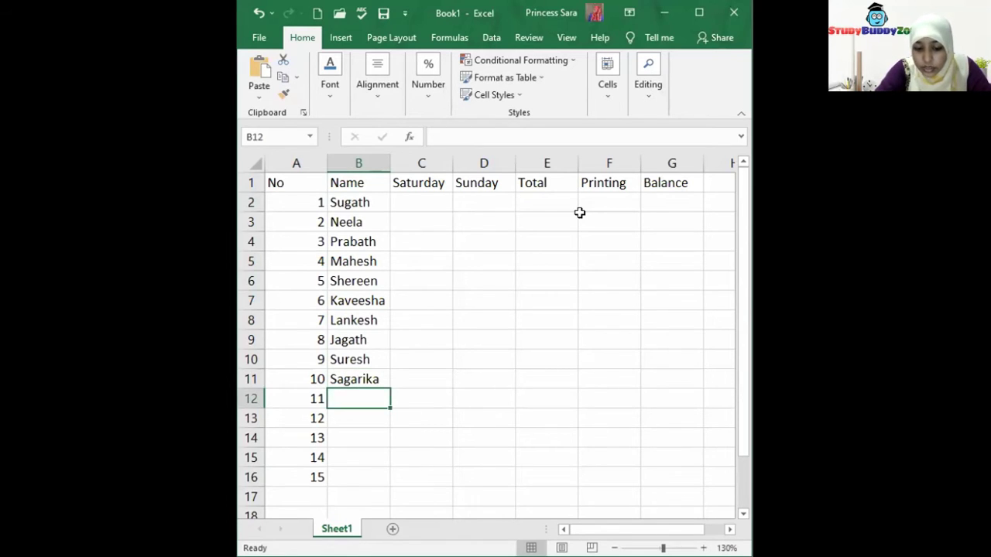
type("Menaka")
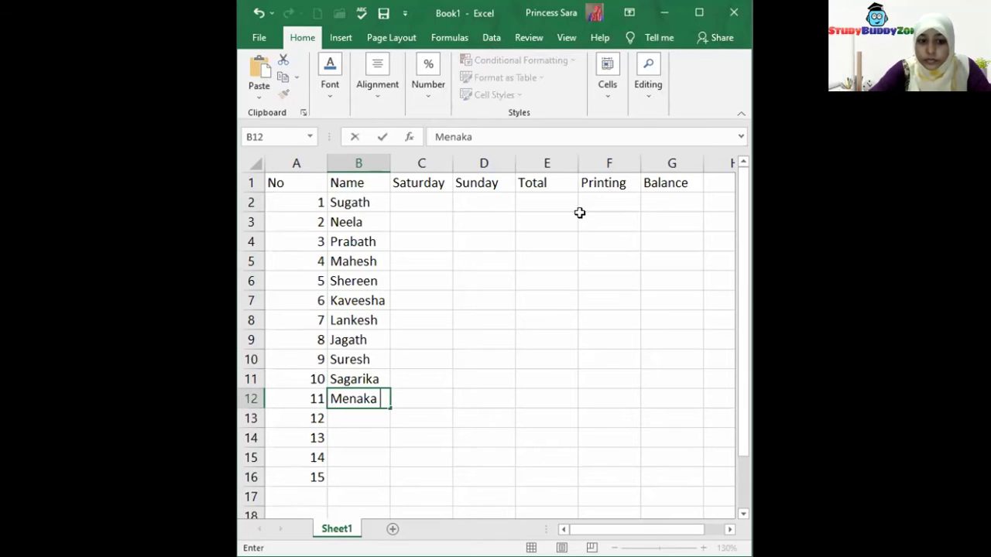
key("Return")
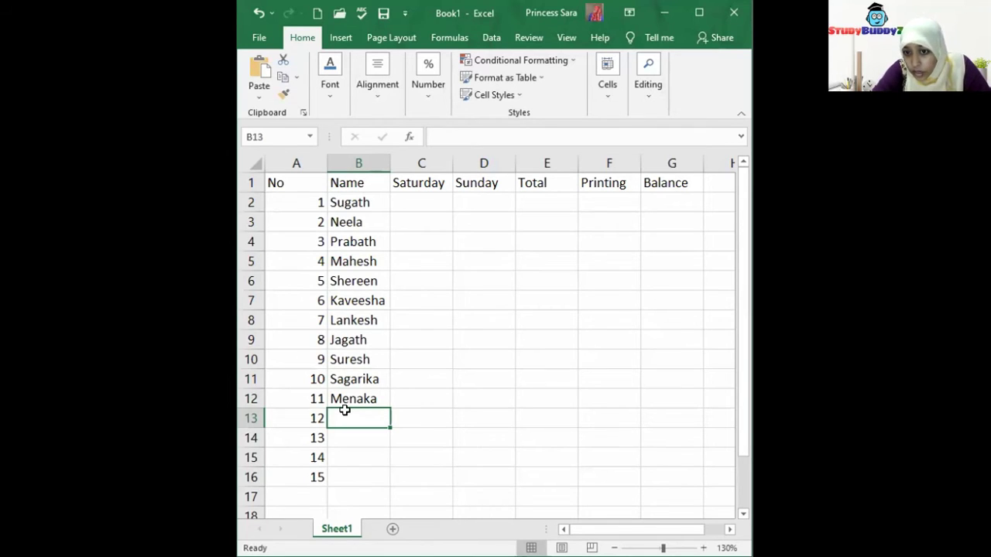
- Complete the Name column by entering the first names for numbers 12 to 15 in cells B13:B16
type("Gayan")
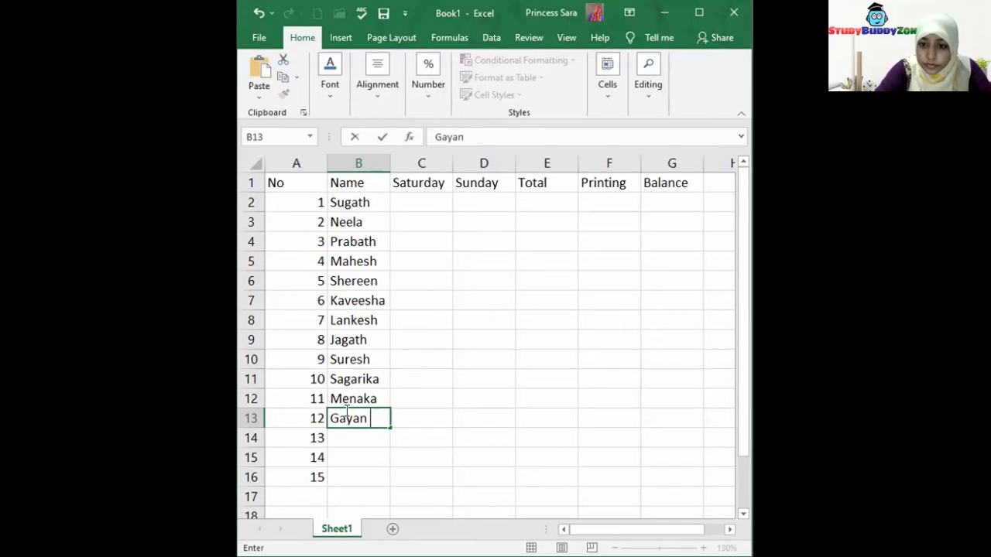
key("Return")
type("Pabath")
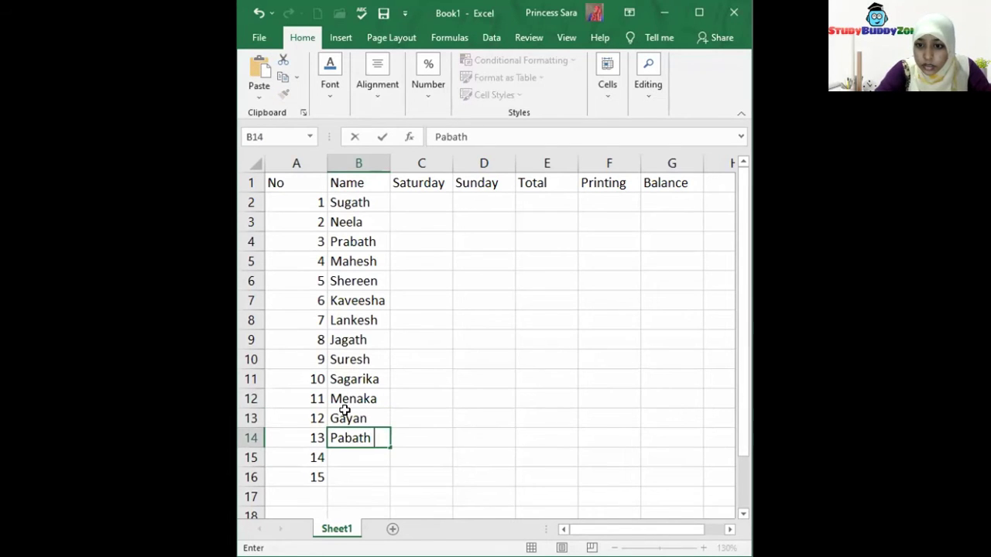
key("Return")
type("Hem")
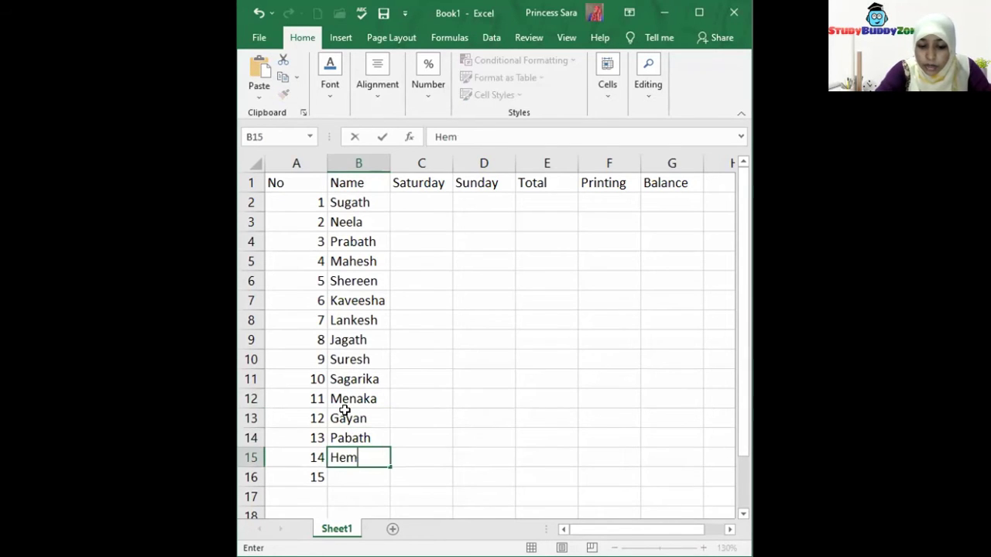
type("ash")
key("Return")
type("Kanthi")
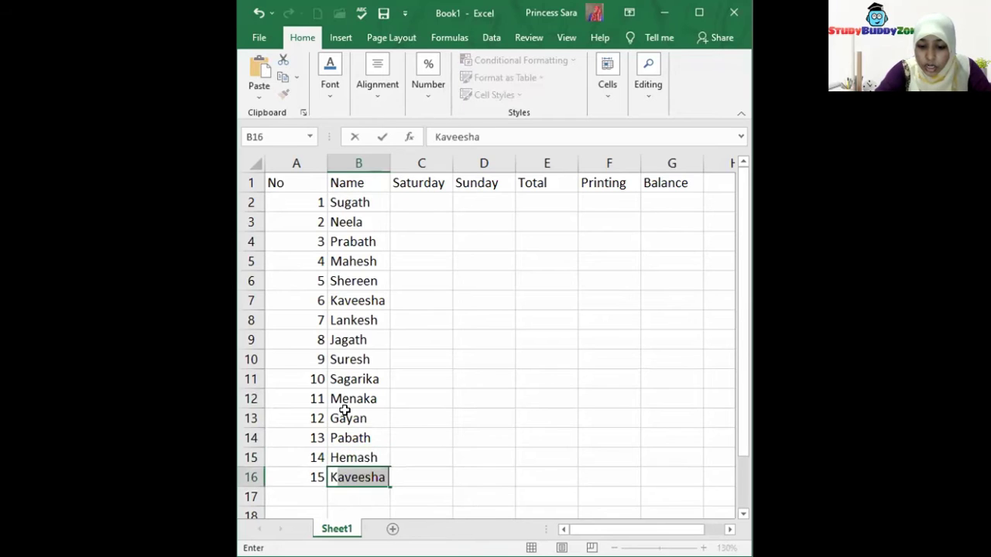
key("Up")
- Enter the Saturday amounts 250, 450, 300 and 200 in cells C2:C5
key("Right")
key("Up")
key("Up")
key("Up")
key("Up")
key("Up")
key("Up")
key("Up")
key("Up")
key("Up")
key("Up")
key("Up")
key("Up")
key("Up")
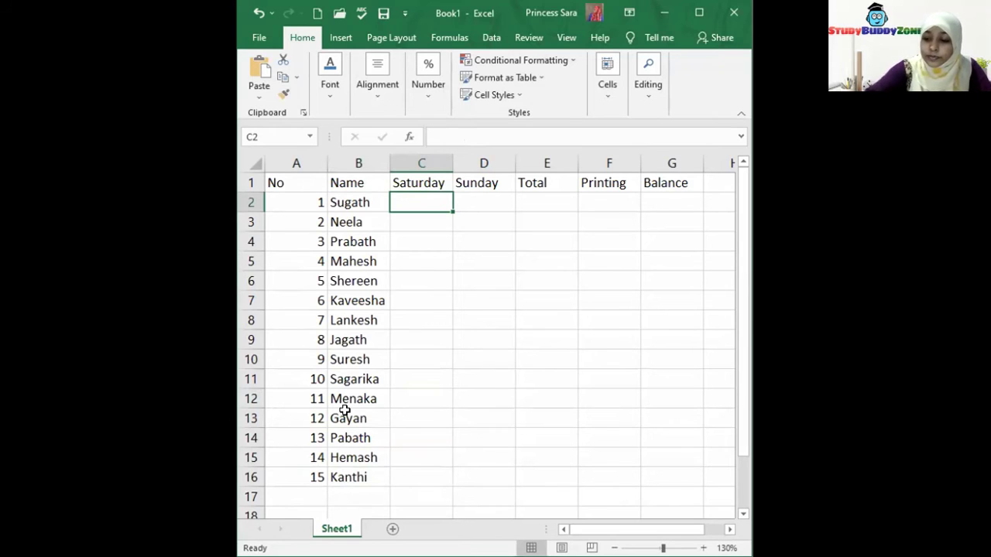
type("250")
key("Return")
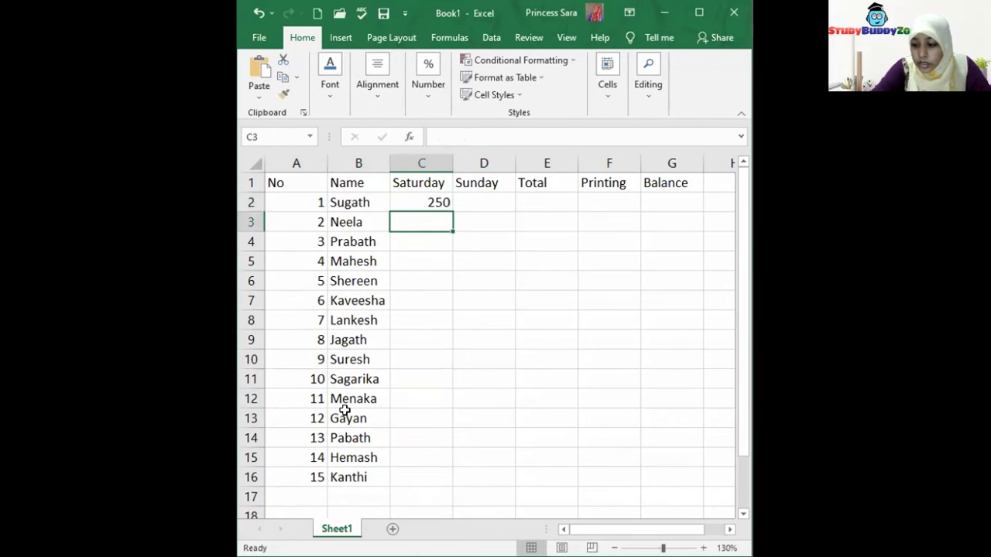
type("450")
key("Return")
type("300")
key("Return")
type("200")
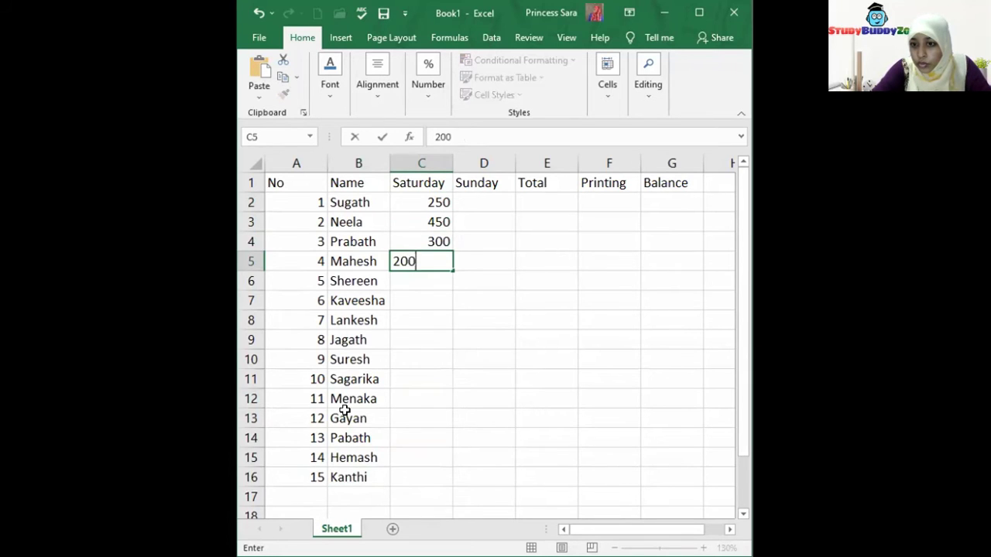
key("Return")
- Enter the Saturday amounts 290, 500, 650 and 350 in cells C6:C9
type("290")
key("Return")
type("500")
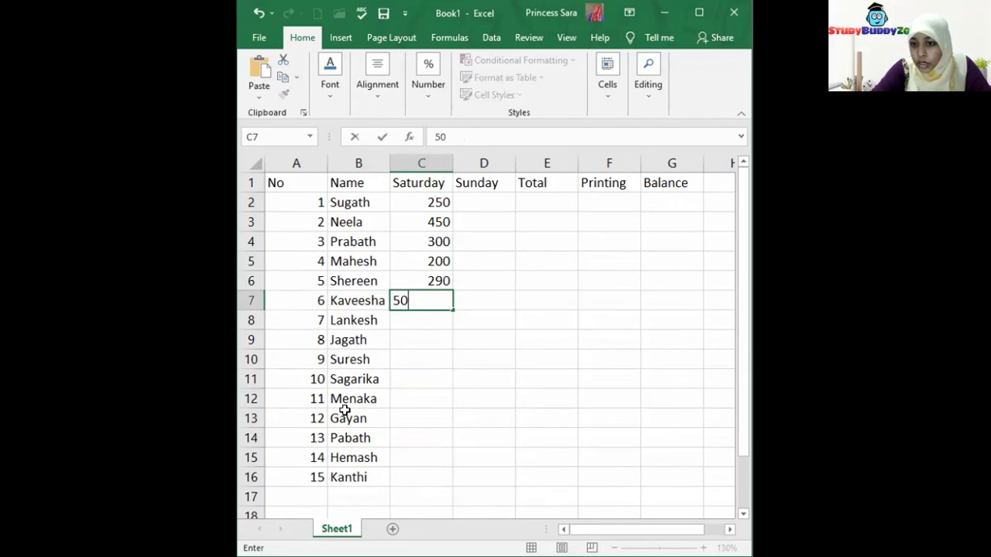
key("Return")
type("650")
key("Return")
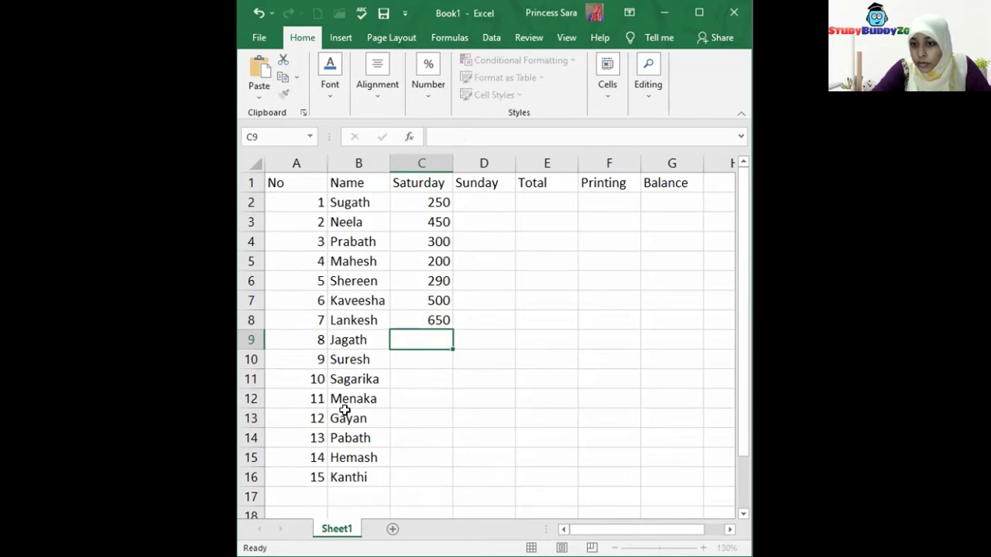
type("350")
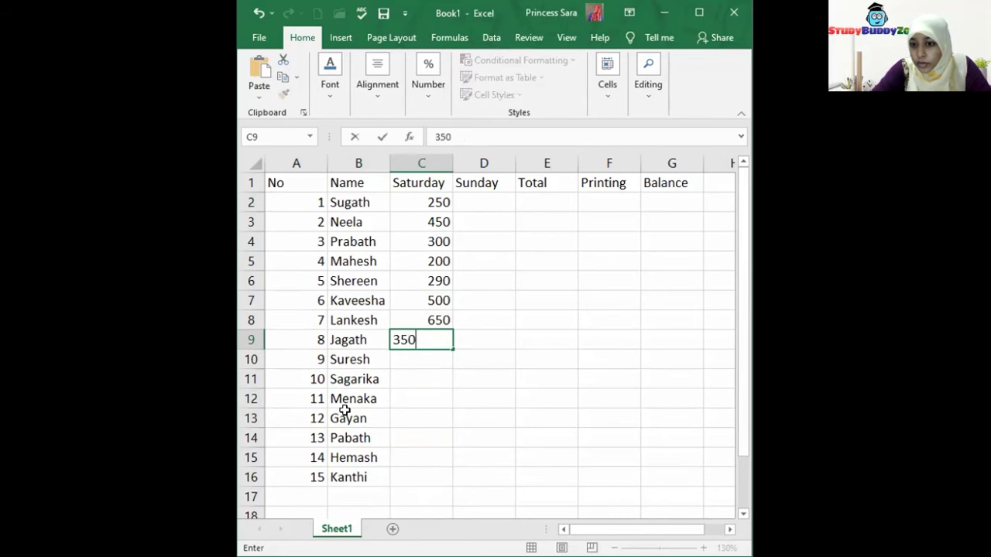
key("Return")
- Enter the Saturday amounts 200, 150, 130 and 455 in cells C10:C13
type("200")
key("Return")
type("150")
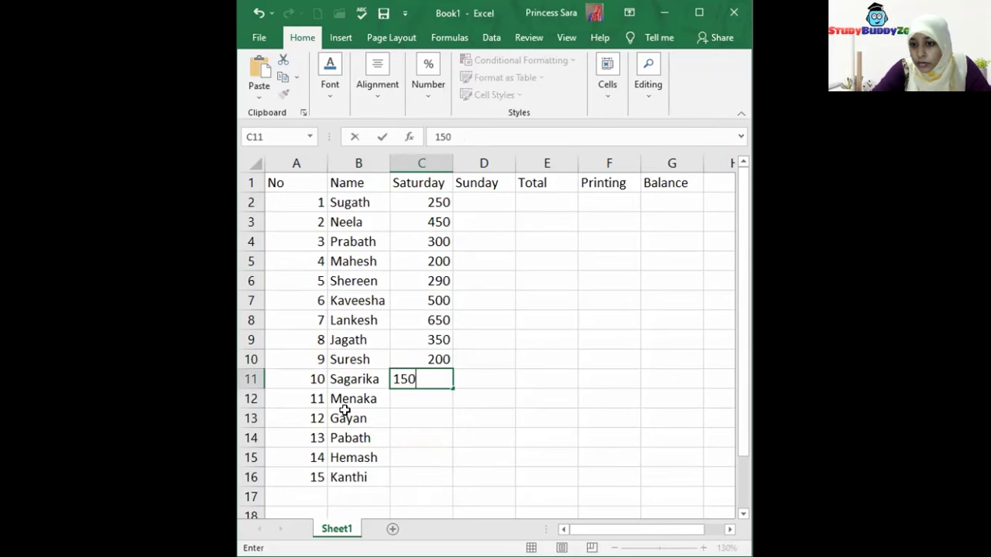
key("Return")
type("130")
key("Return")
type("455")
key("Return")
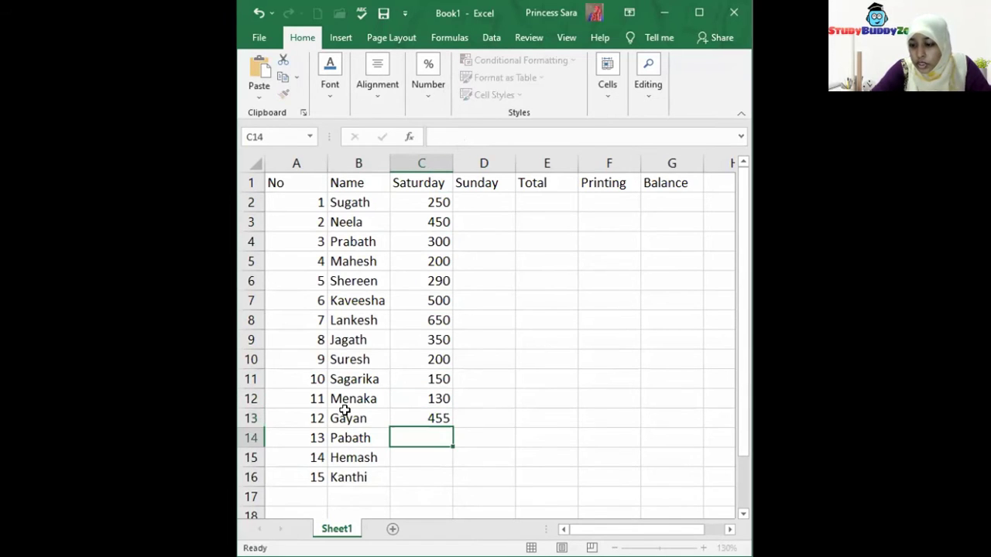
- Complete the Saturday column with the amounts 230, 160 and 150 in cells C14:C16
type("230")
key("Return")
type("160")
key("Return")
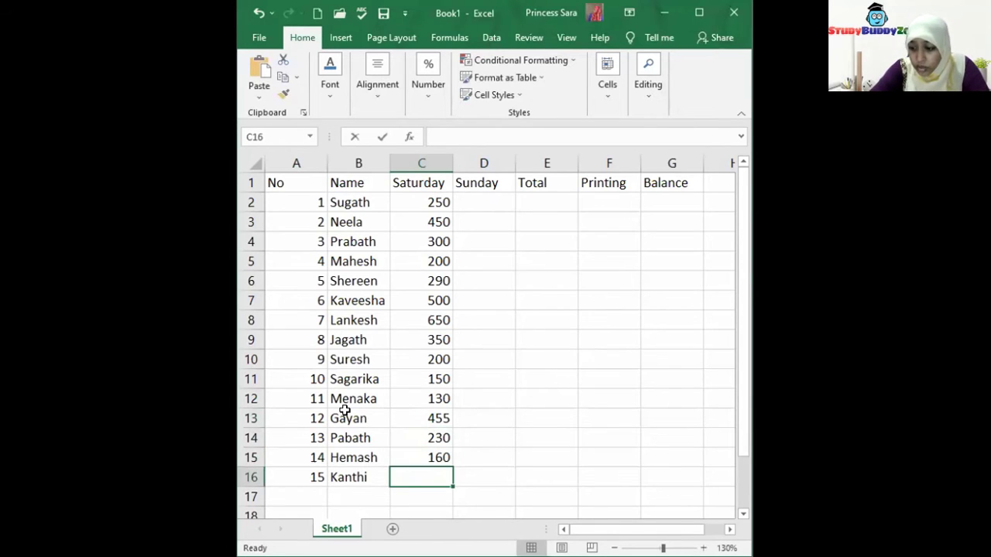
type("150")
key("Return")
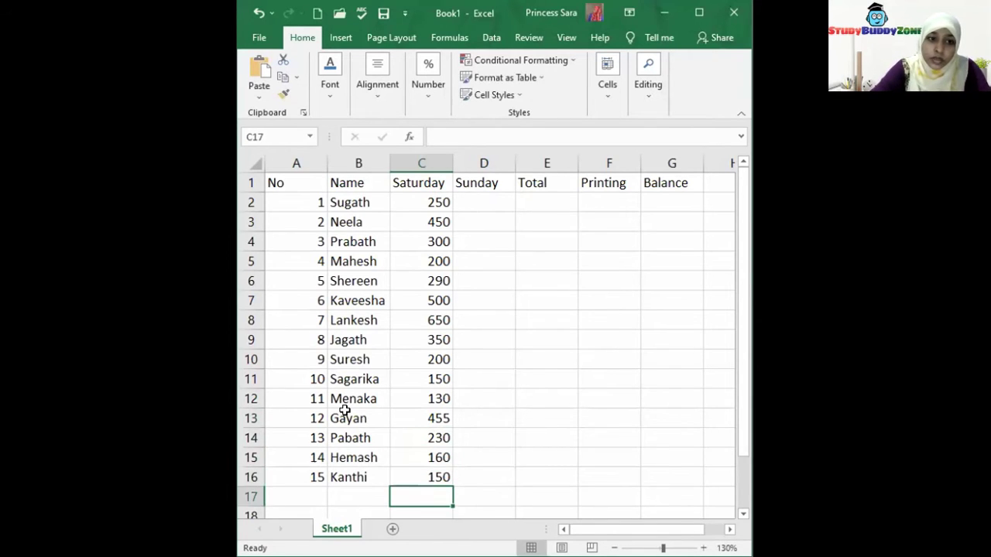
- Enter the Sunday amounts 340, 423, 567 and 345 in cells D2:D5
key("Right")
key("ctrl+Up")
key("Down")
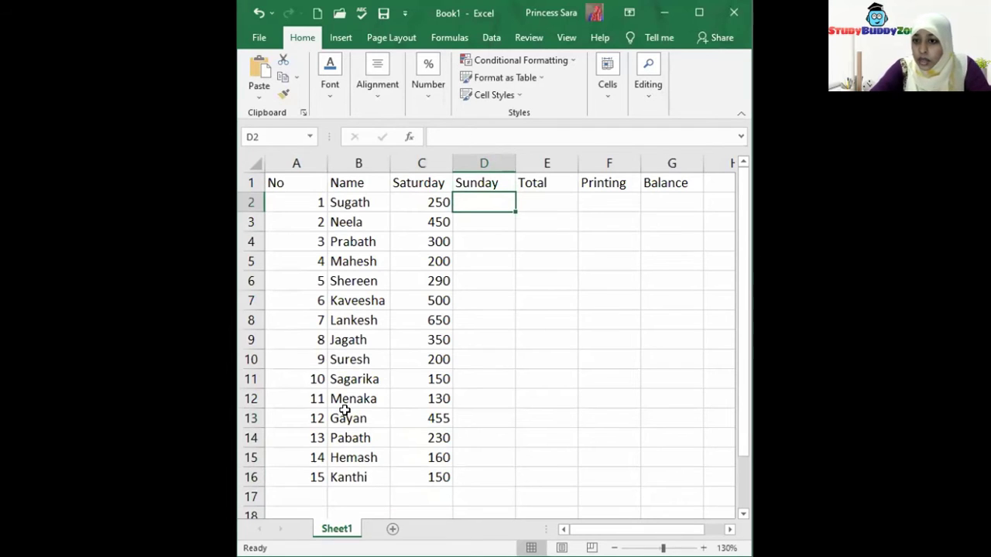
type("340")
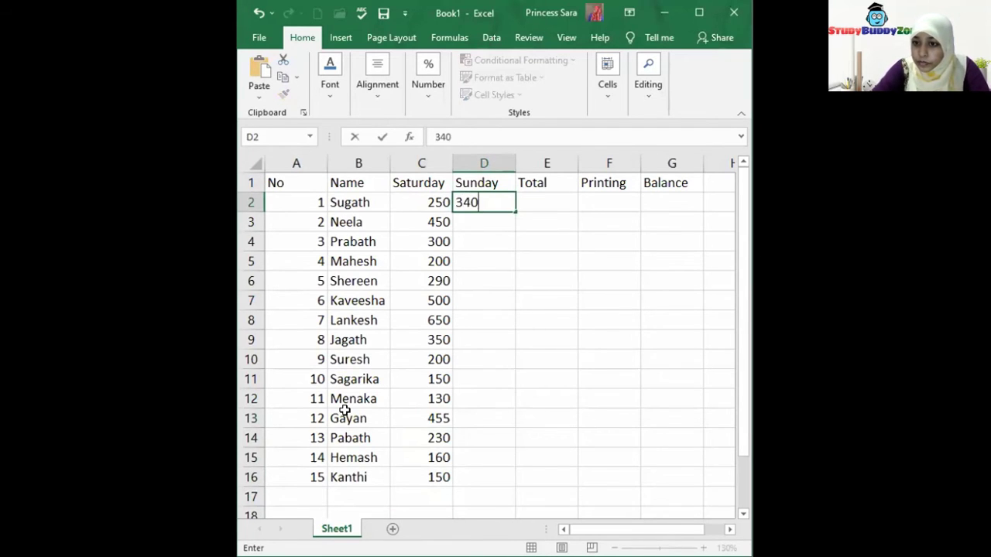
key("Return")
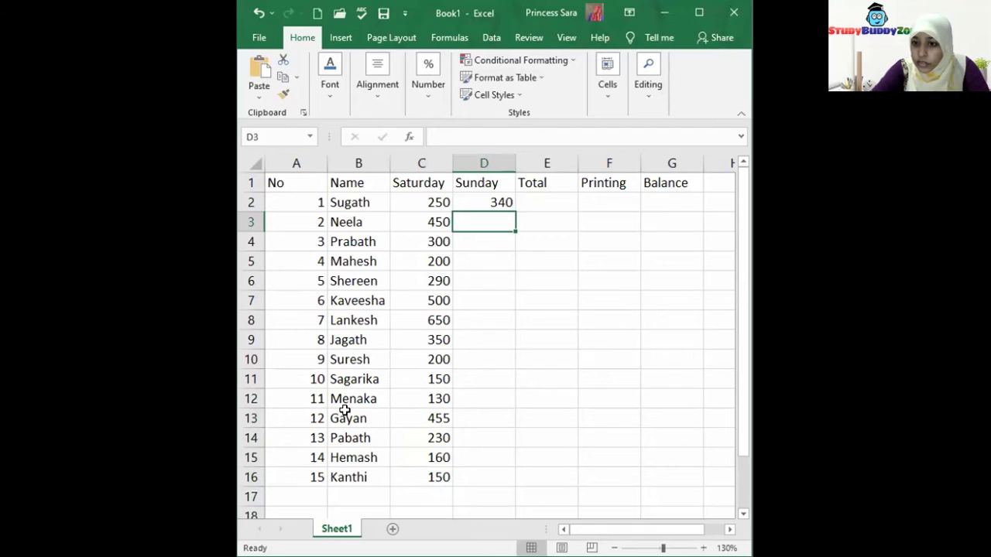
type("423")
key("Return")
type("567")
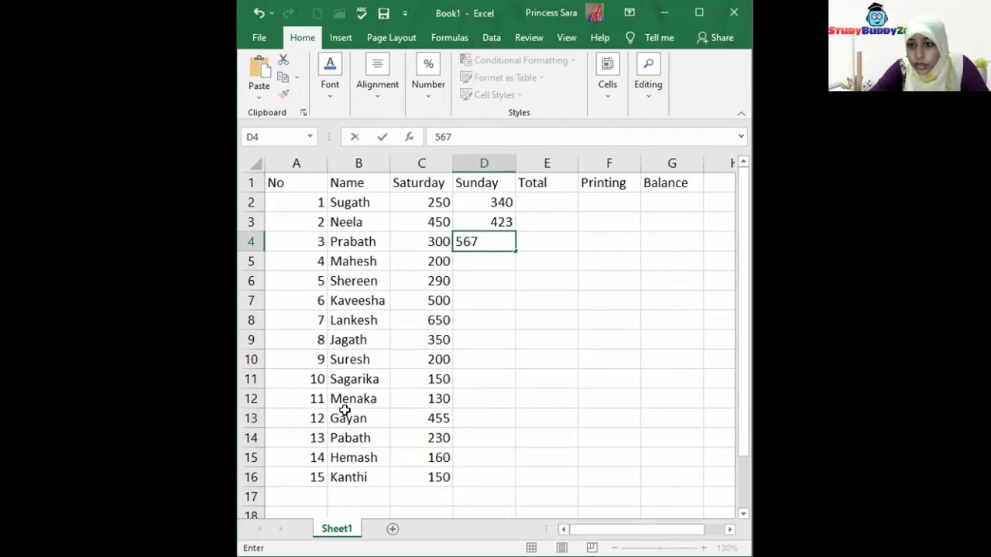
key("Return")
type("35")
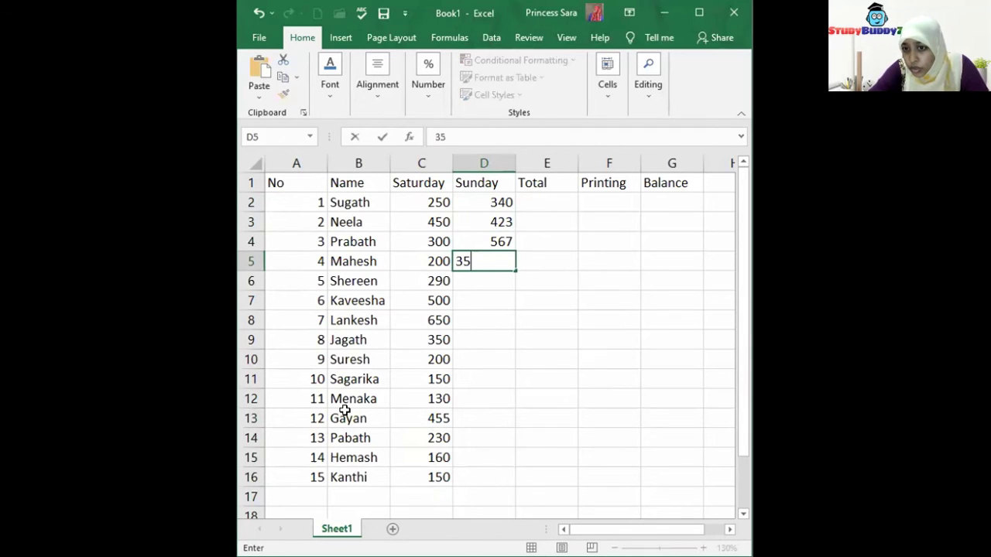
type("45")
key("Return")
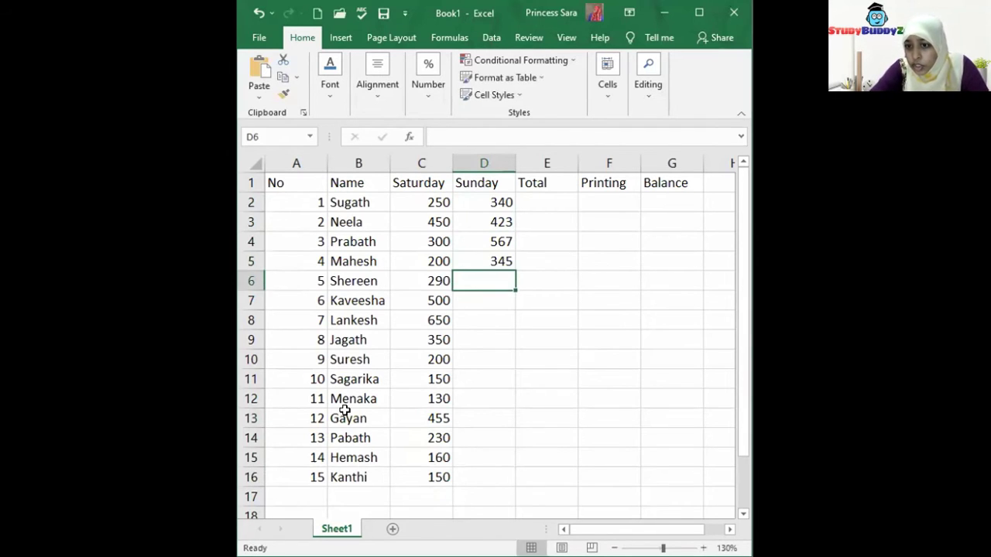
- Enter the Sunday amounts 234, 100, 77 and 45 in cells D6:D9
type("234")
key("Return")
type("100")
key("Return")
type("3")
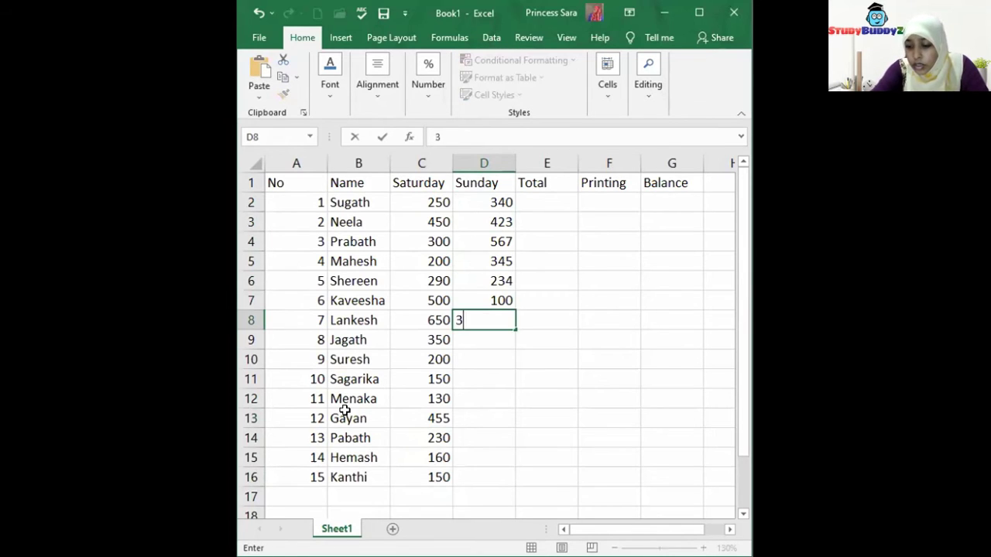
type("7")
key("Return")
type("45")
key("Return")
- Enter the Sunday amounts 123, 432, 234 and 256 in cells D10:D13
type("1")
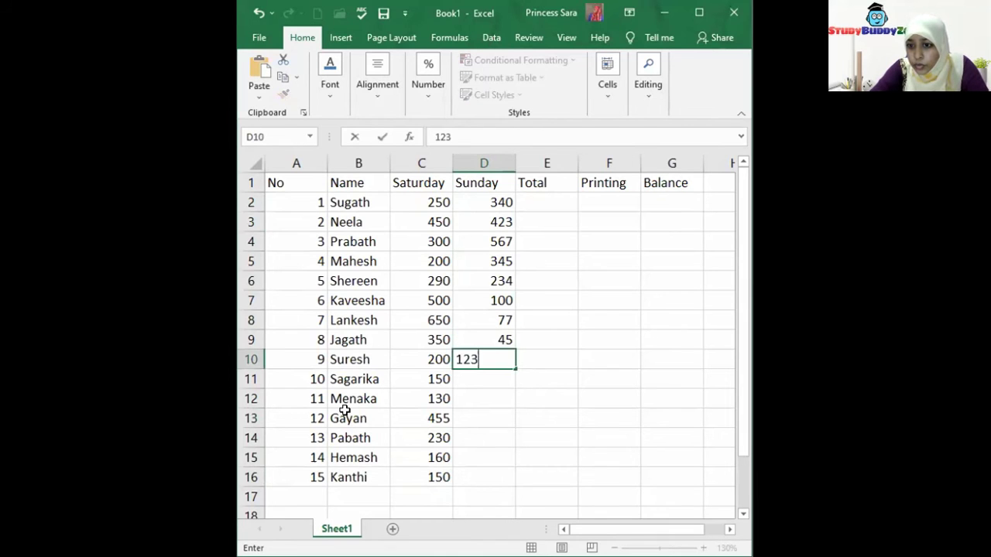
type("23")
key("Return")
type("432")
key("Return")
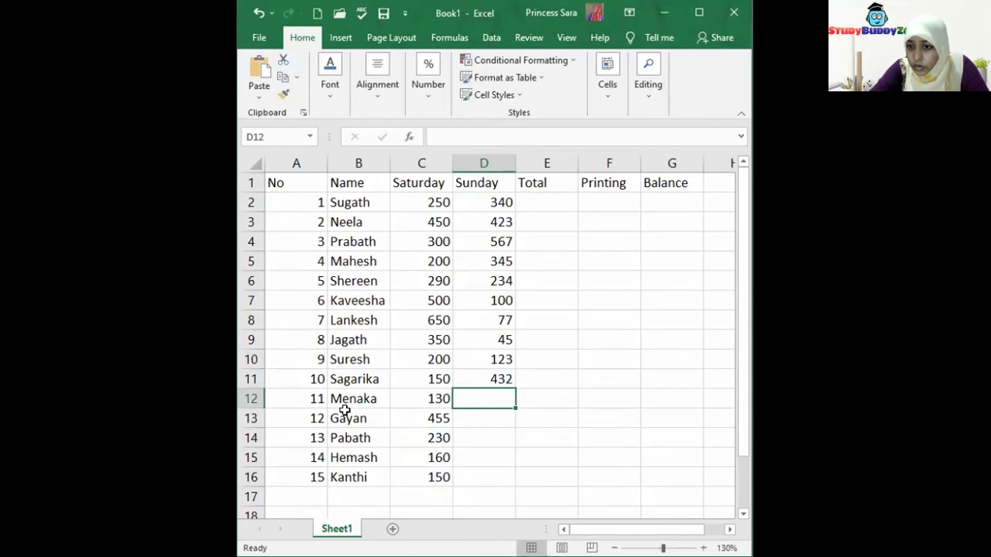
type("234")
key("Return")
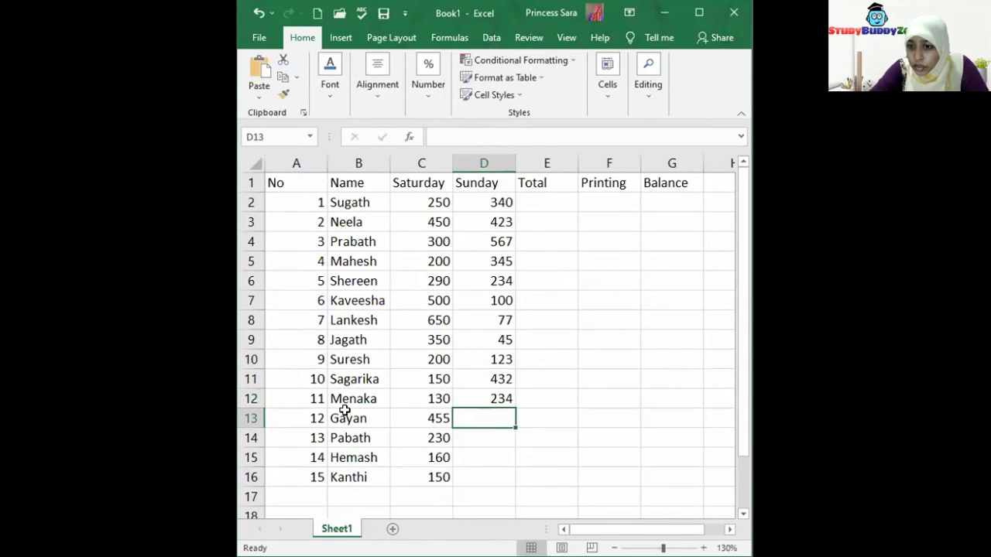
type("256")
key("Return")
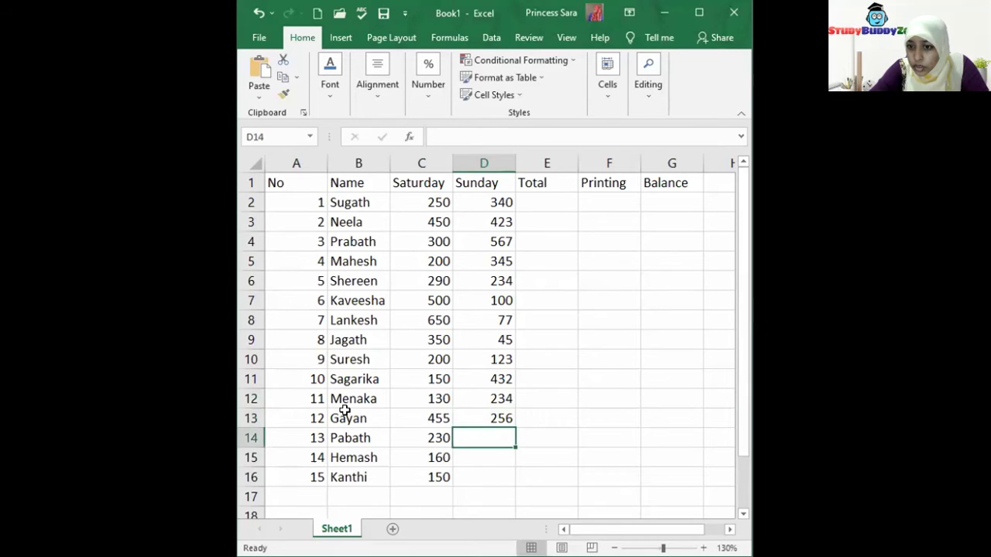
- Complete the Sunday column with the amounts 324, 245 and 320 in cells D14:D16
type("324")
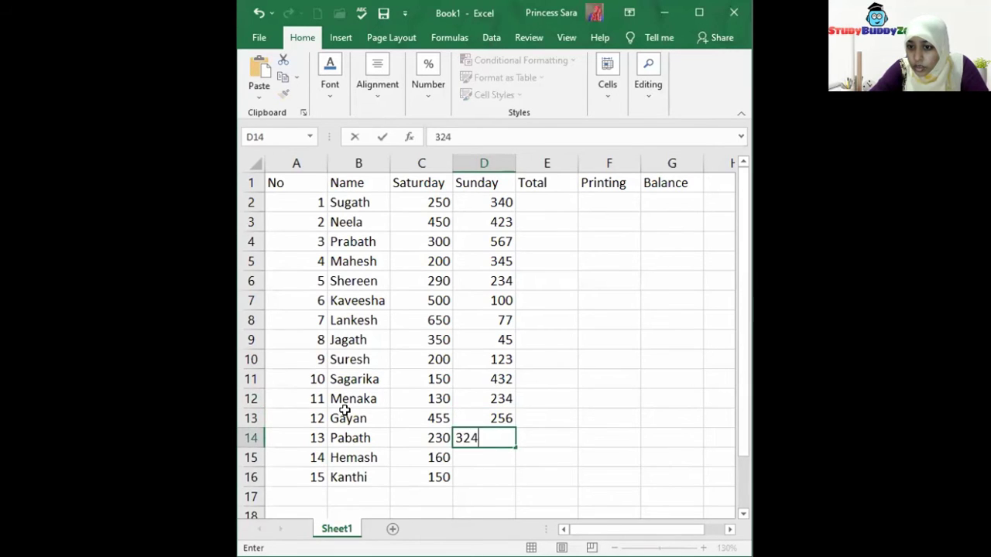
key("Return")
type("245")
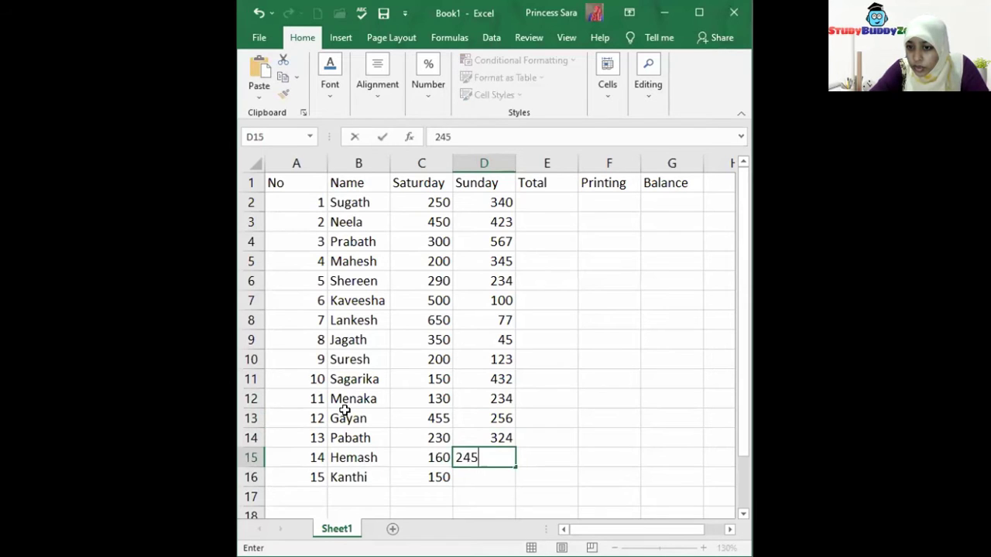
key("Return")
type("320")
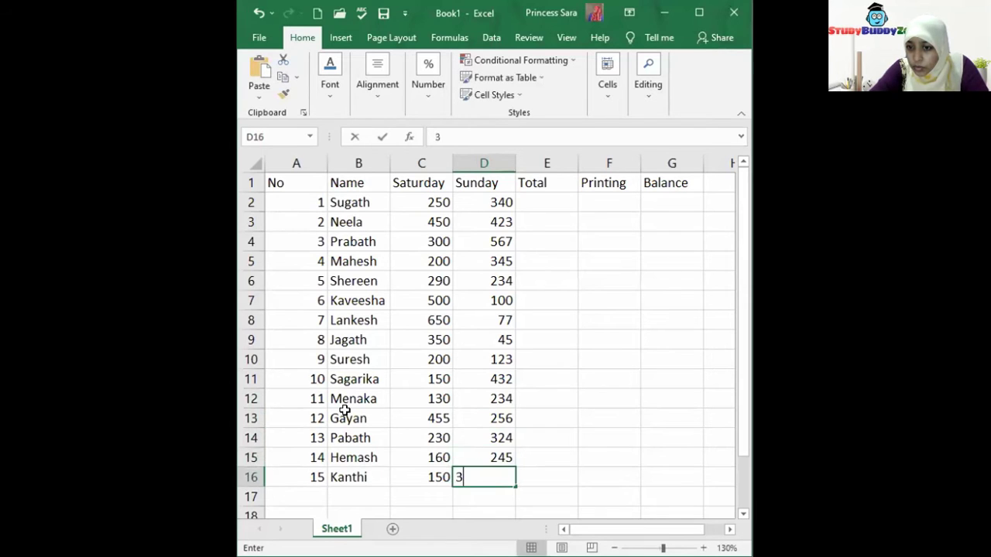
key("Return")
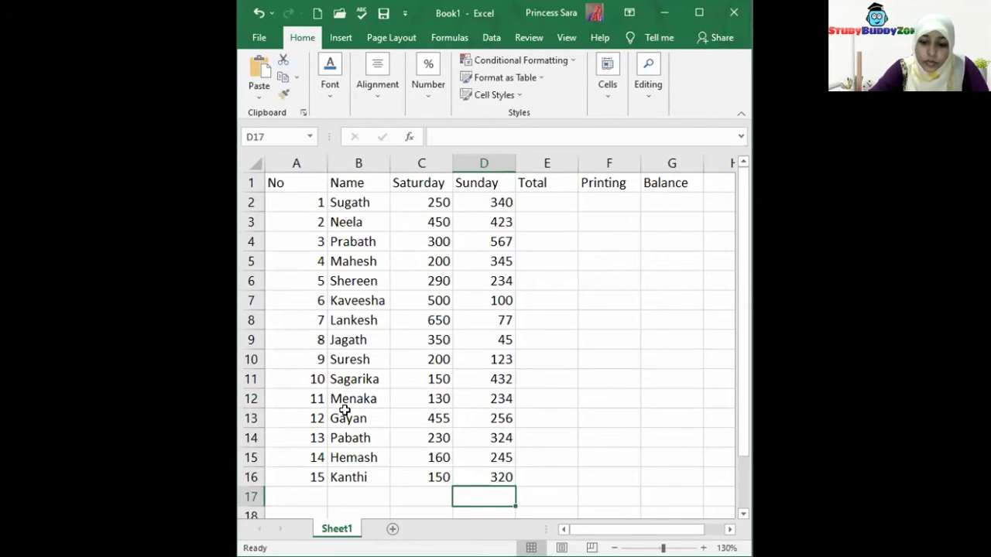
- Enter the first Printing amount, 50, in cell F2
key("Right")
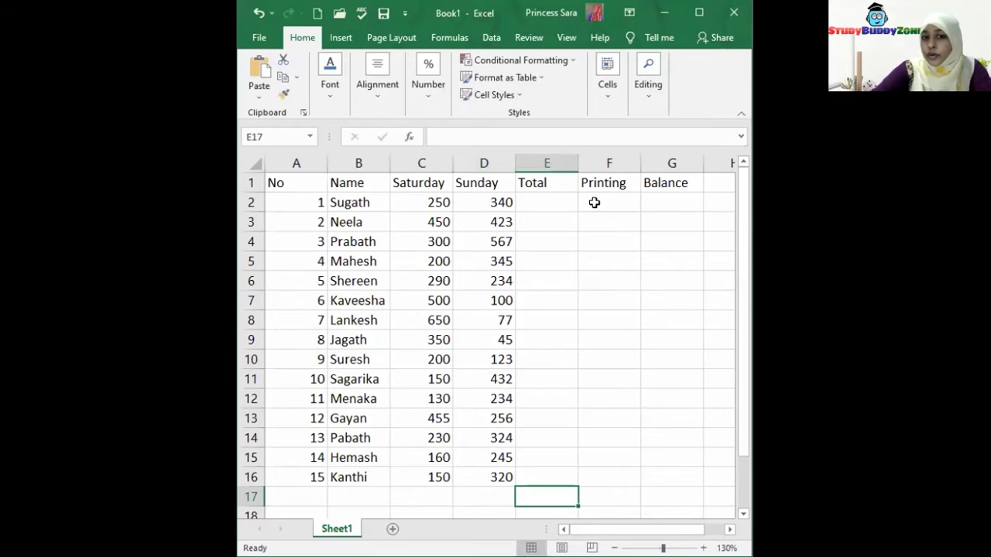
left_click_drag(567, 202, 554, 470)
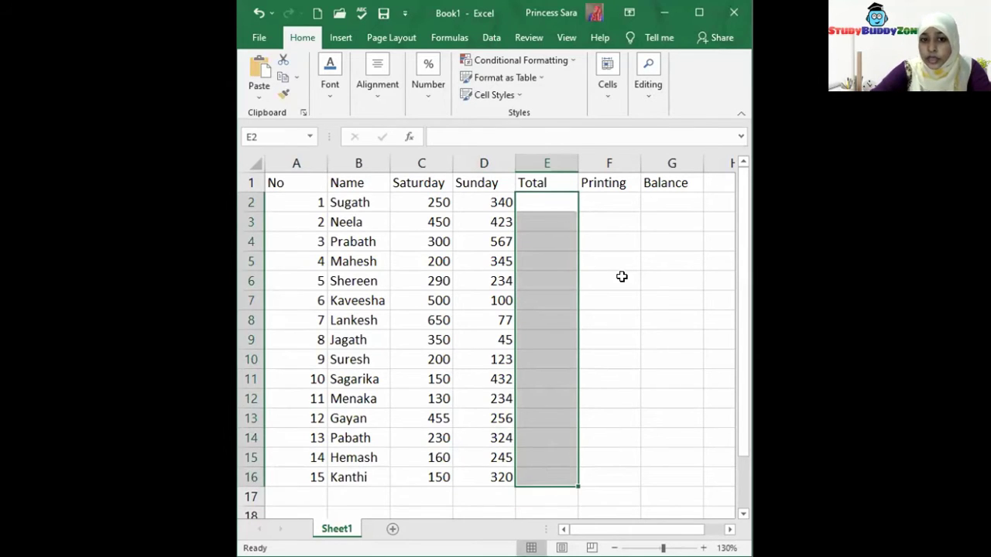
left_click(617, 202)
type("5")
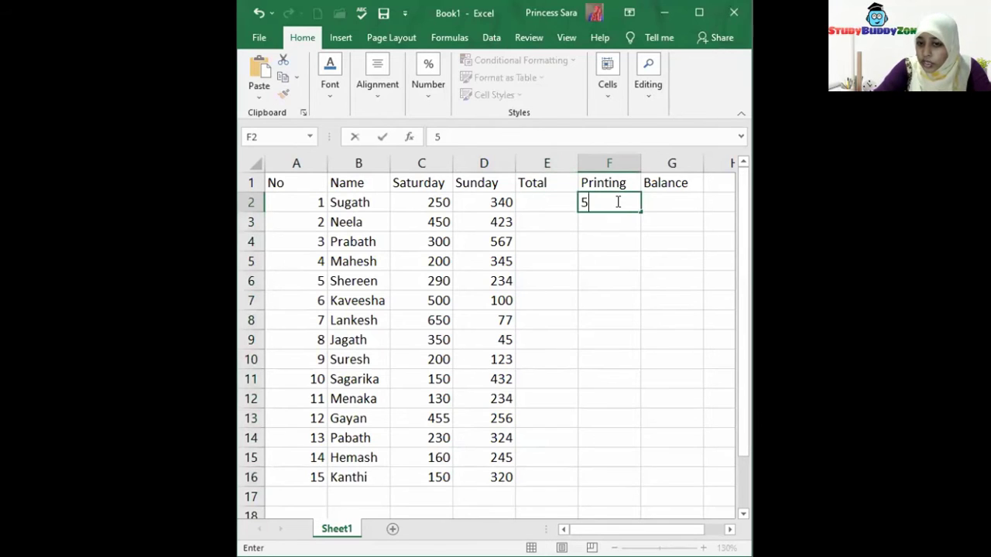
key("Return")
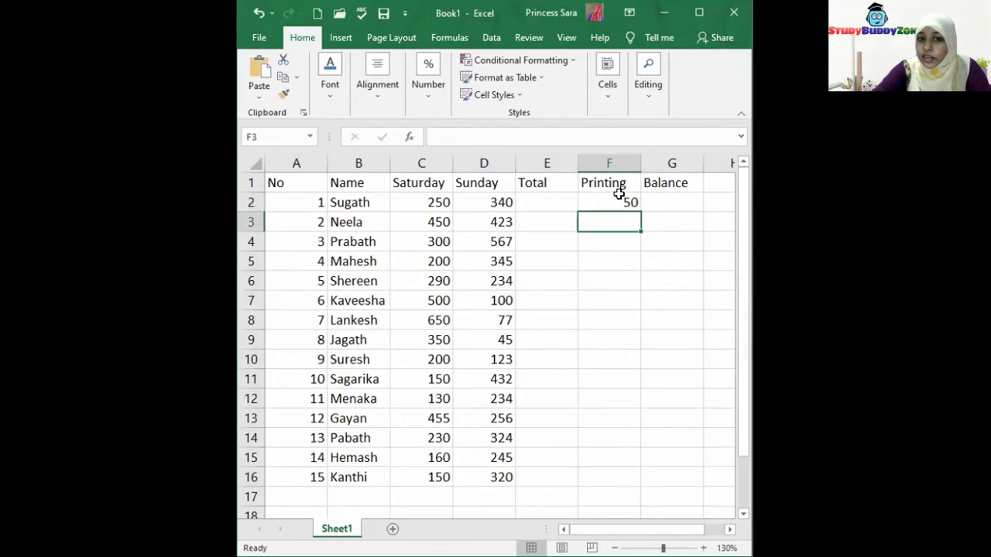
left_click(619, 198)
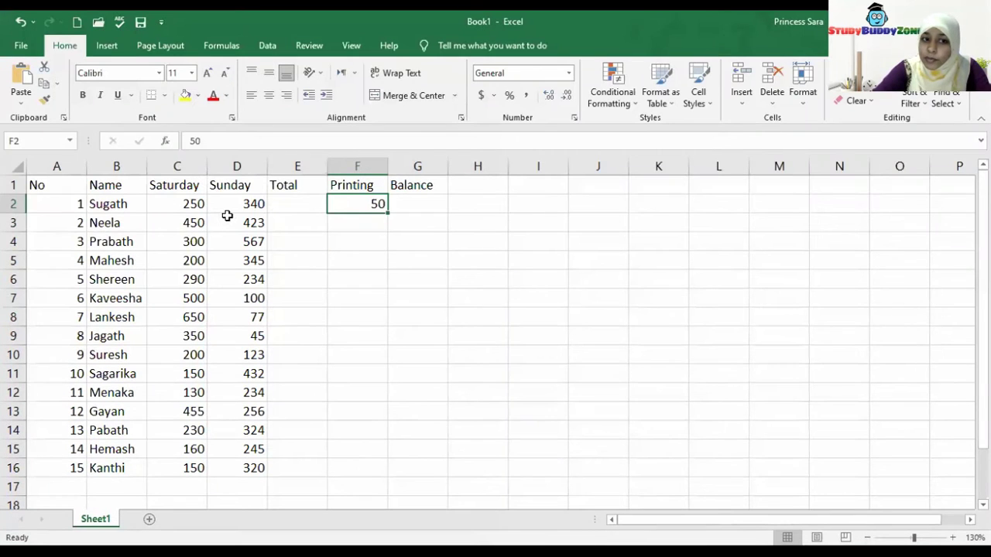
- Select the amount cells C2:G16 and choose the Currency category in their number format settings
left_click_drag(186, 203, 390, 321)
left_click(358, 256)
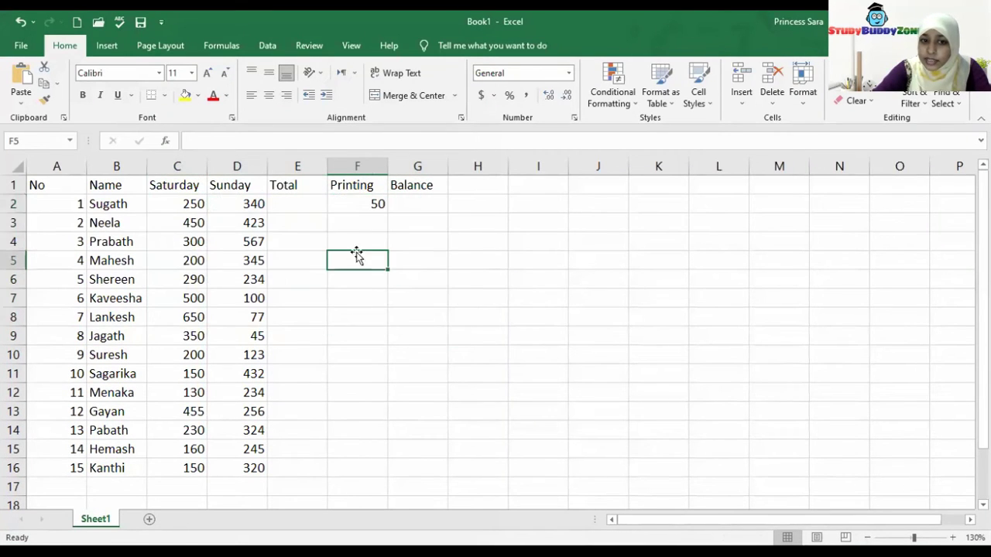
left_click_drag(183, 205, 418, 469)
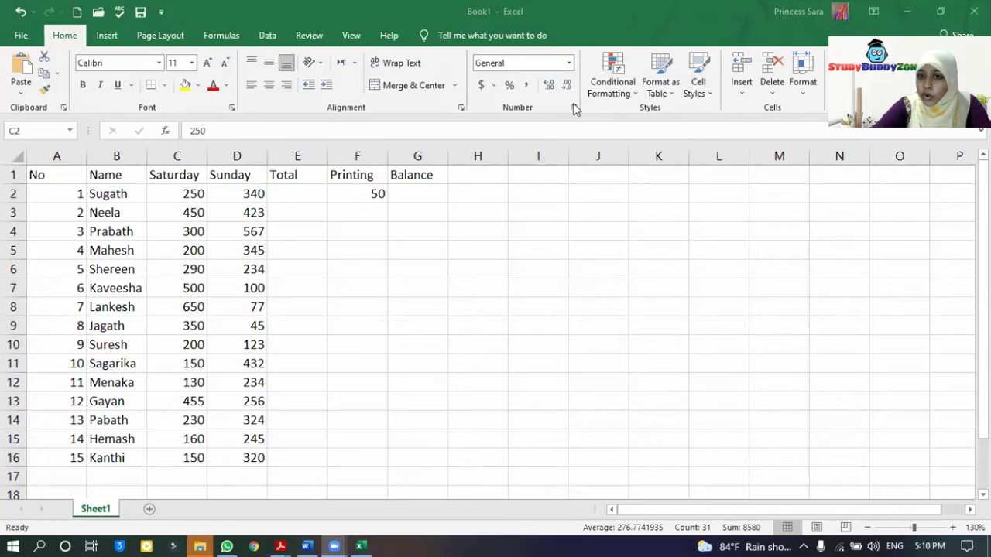
left_click(575, 108)
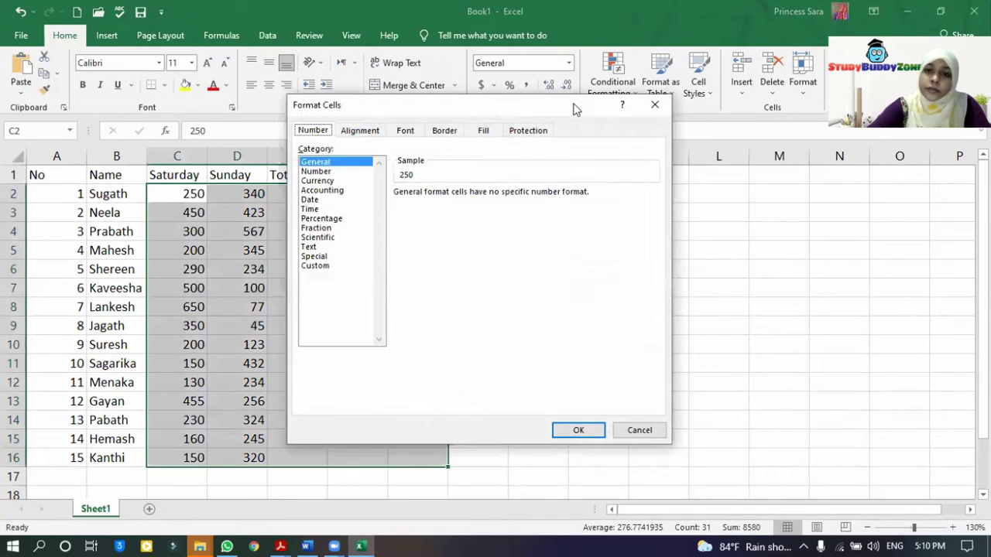
left_click(339, 180)
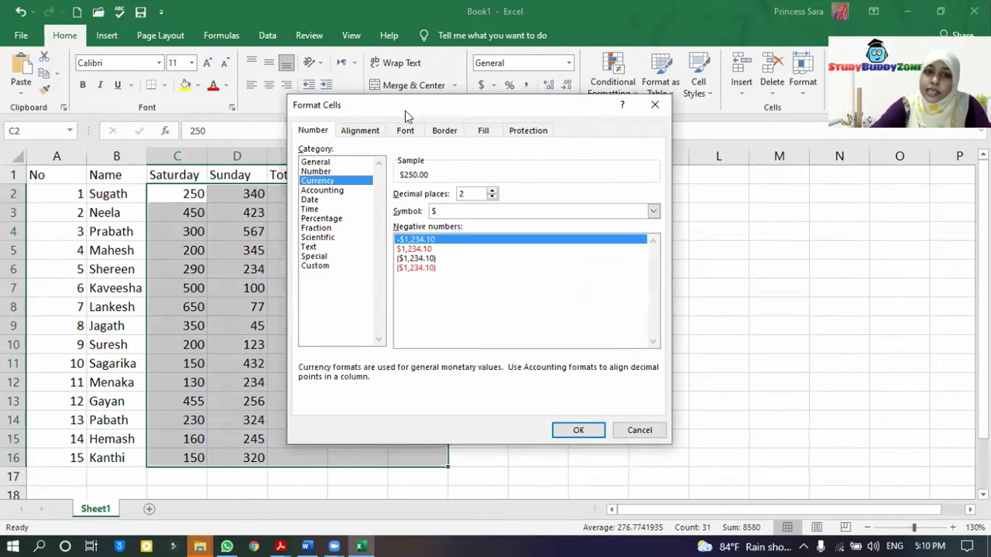
left_click_drag(418, 111, 583, 69)
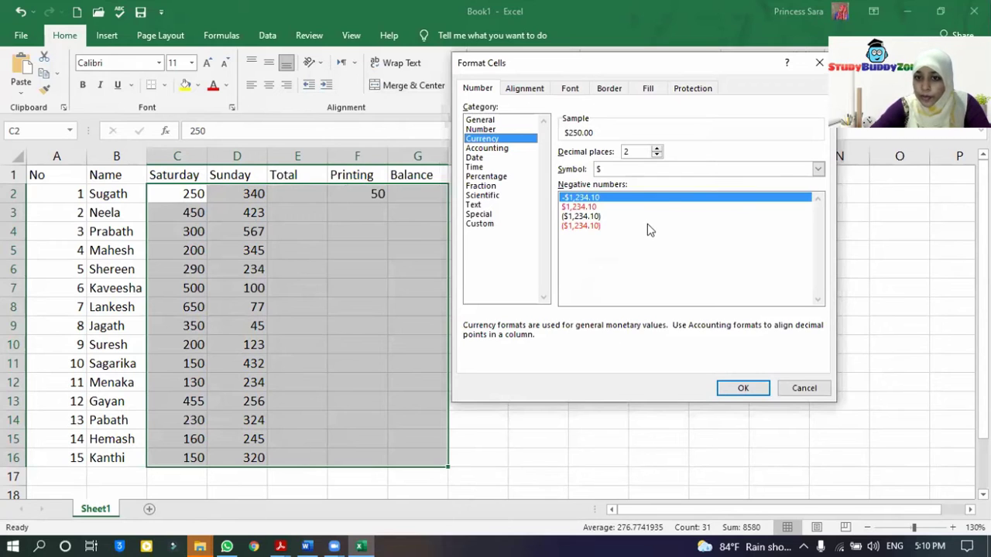
- Set the currency symbol to Rs. Tamil (Sri Lanka) and apply the format to C2:G16
left_click(701, 170)
scroll(658, 263, "down", 1)
scroll(660, 255, "down", 8)
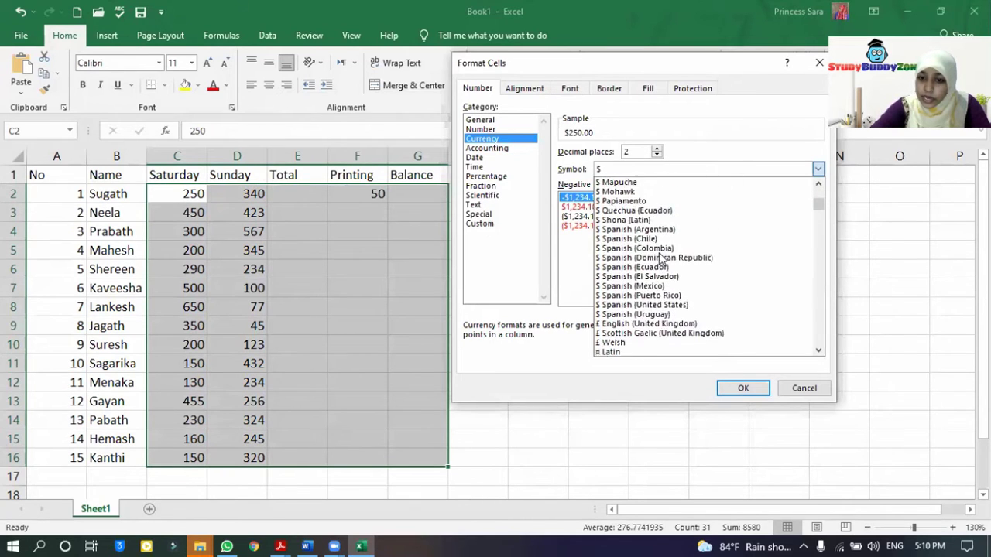
scroll(659, 254, "down", 10)
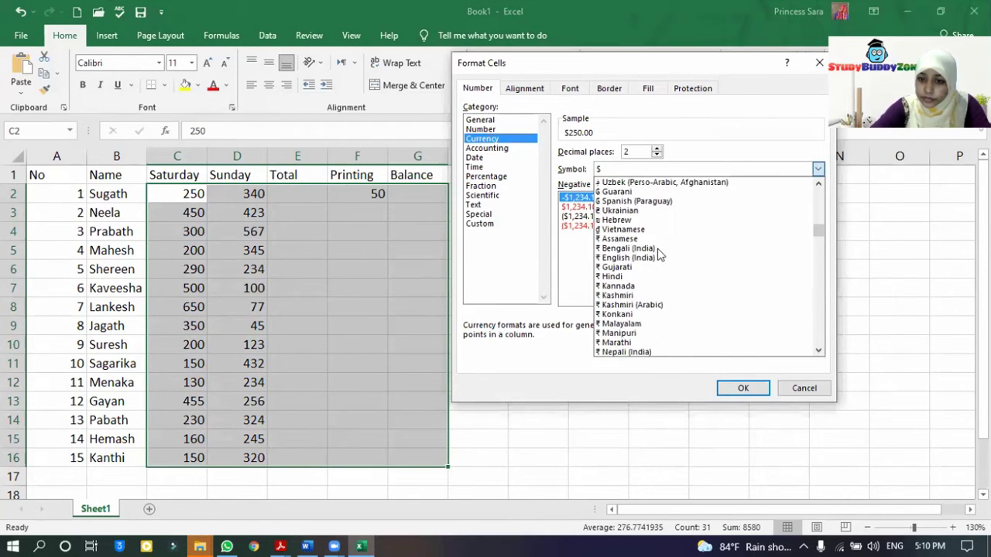
scroll(659, 255, "down", 10)
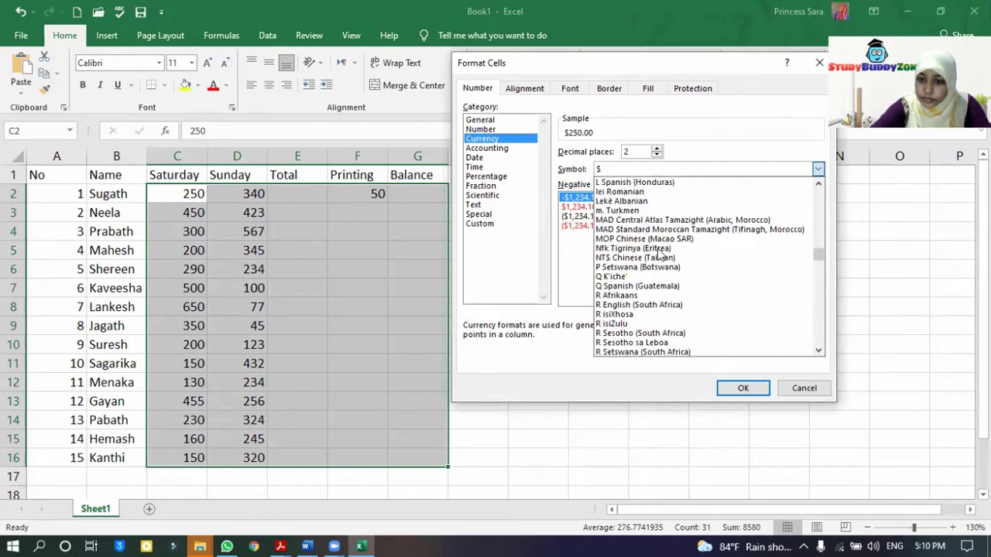
scroll(660, 255, "up", 5)
scroll(659, 256, "down", 8)
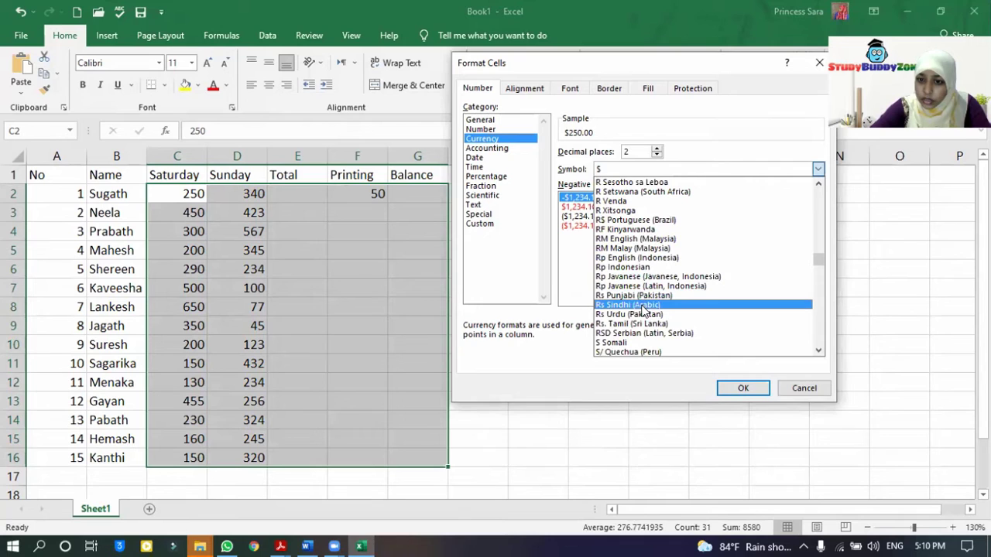
left_click(639, 325)
left_click(741, 388)
- Widen the Saturday, Sunday and Total columns so the currency amounts fit
left_click_drag(214, 148, 228, 149)
left_click_drag(293, 149, 308, 149)
left_click_drag(369, 149, 392, 147)
- Copy the Printing amount in F2 down through cell F16
left_click(436, 193)
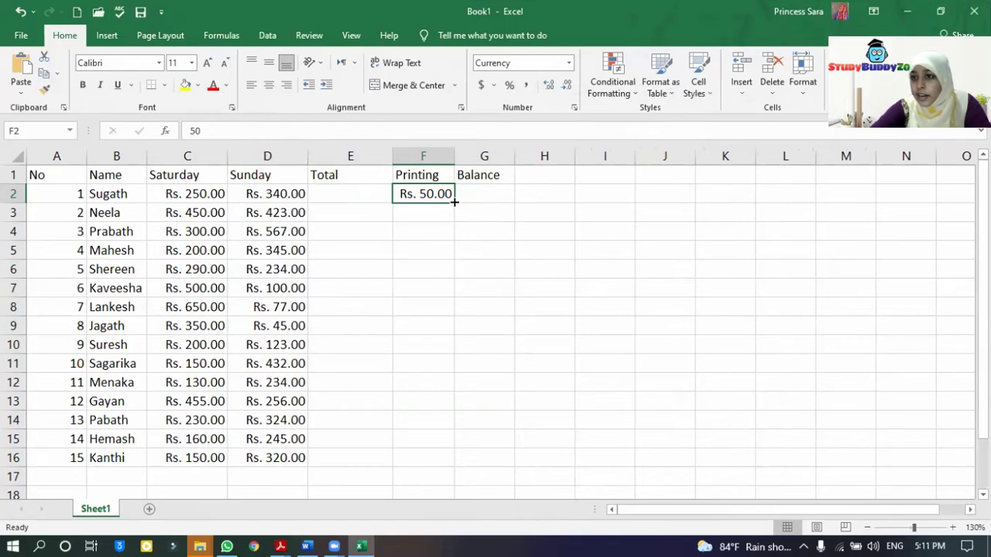
left_click_drag(455, 201, 441, 461)
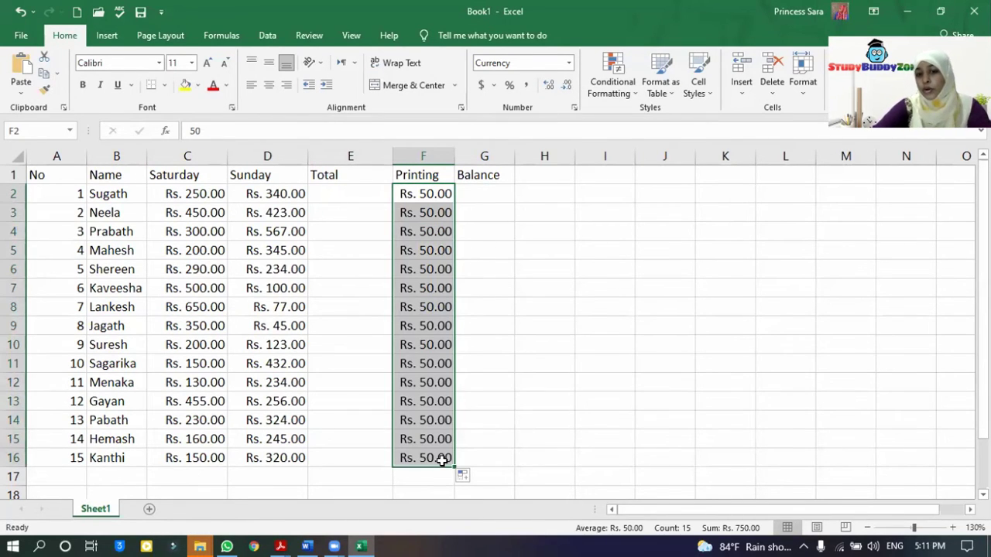
left_click(343, 193)
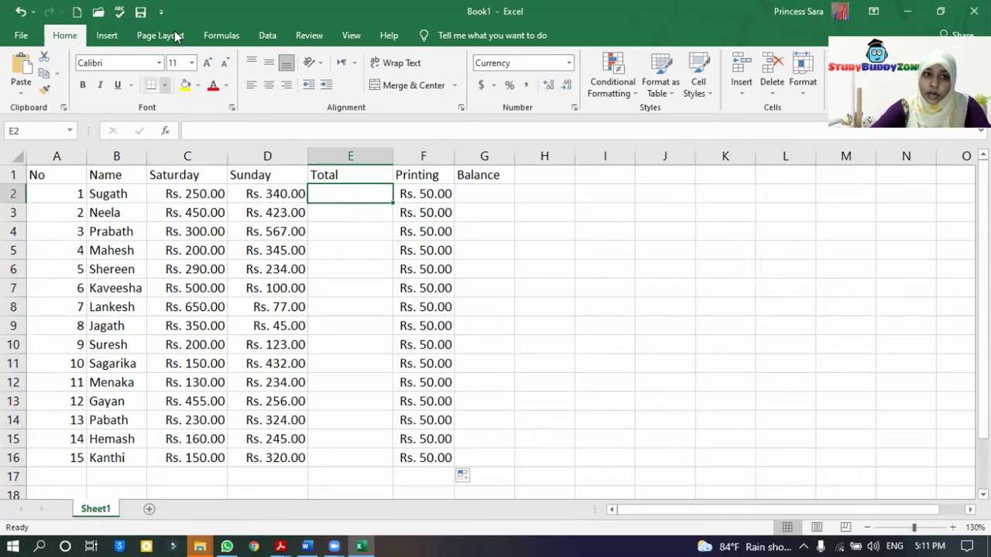
- Consult the coloured sample table in Work Book.pdf and fill the No column, A1:A16, with light orange
left_click(199, 86)
left_click(305, 546)
left_click(306, 546)
mouse_move(280, 547)
left_click(232, 499)
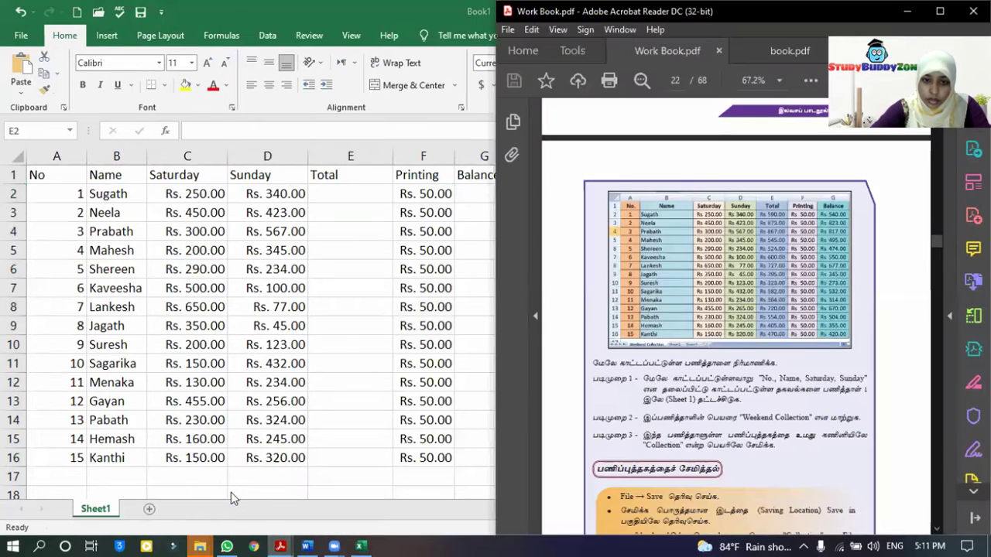
left_click(69, 172)
left_click_drag(62, 172, 56, 457)
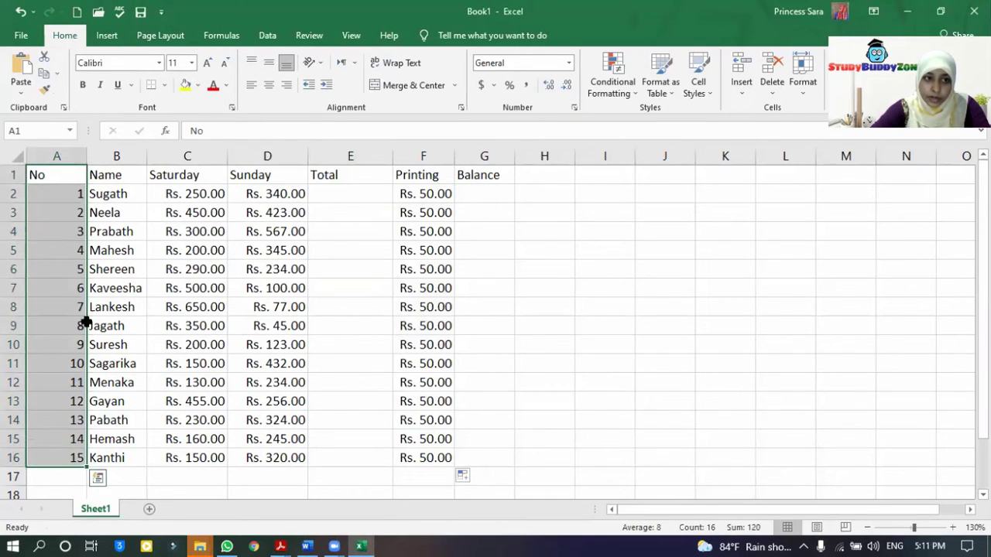
left_click(199, 86)
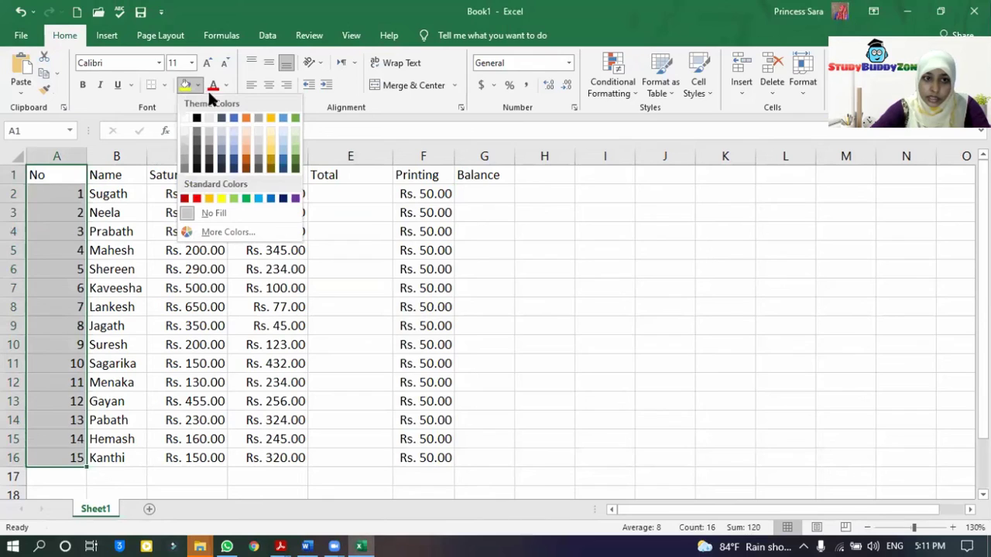
left_click(246, 152)
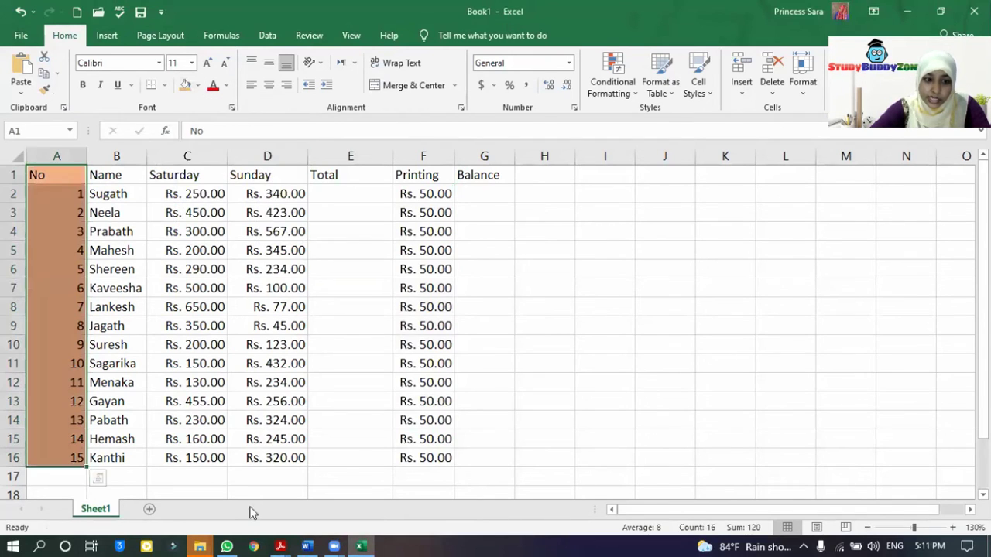
- Check the sample table in Work Book.pdf again and fill the Name column, B1:B16, with light blue
left_click(281, 546)
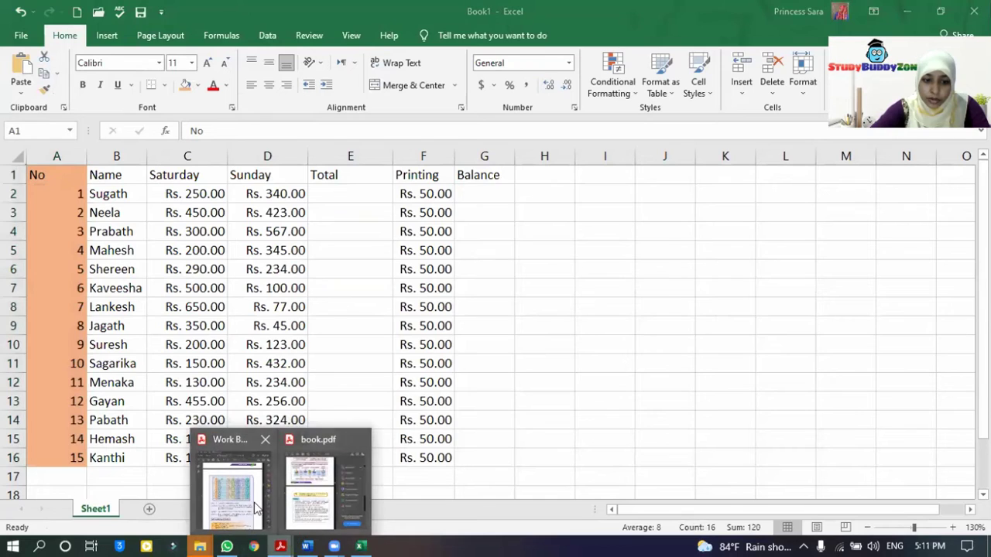
left_click(253, 502)
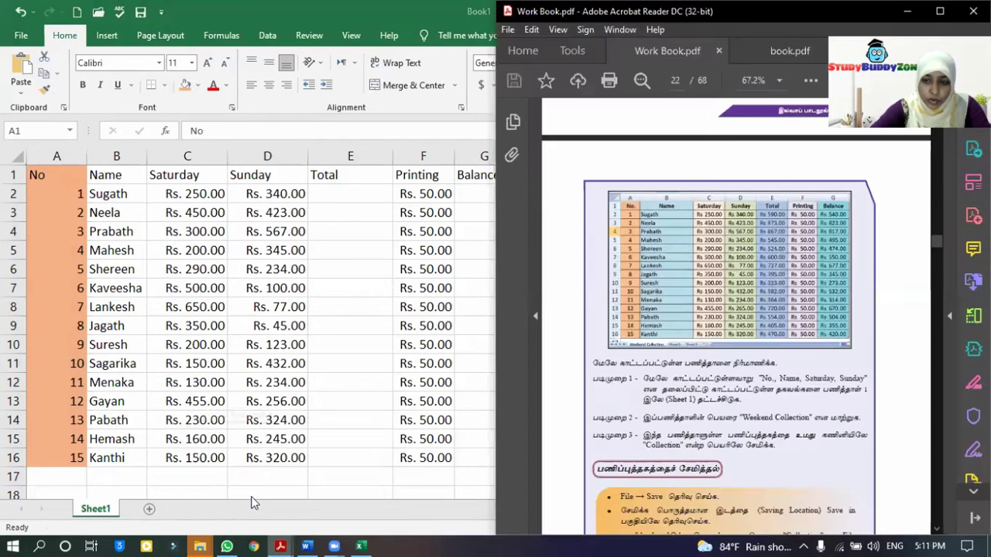
left_click(127, 223)
left_click_drag(121, 180, 122, 458)
left_click(198, 85)
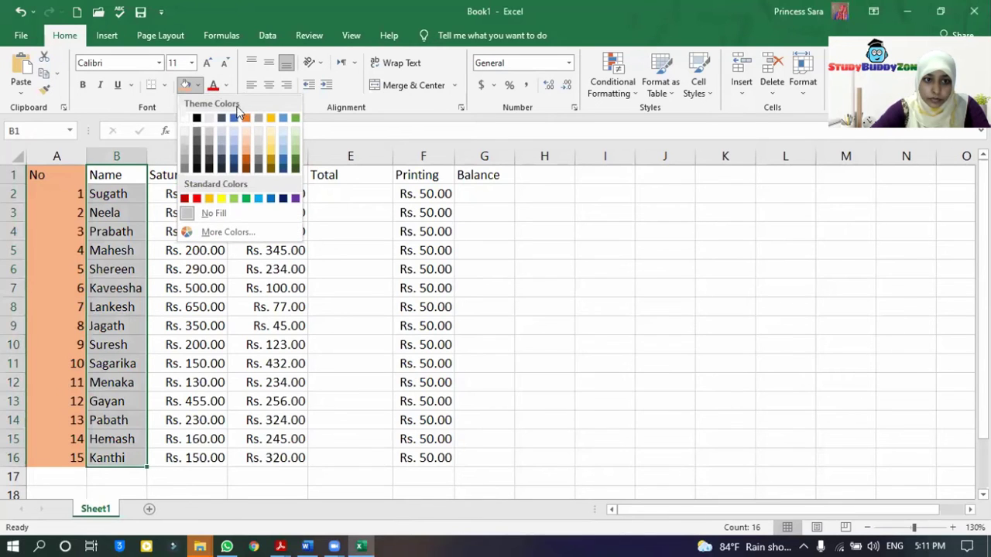
left_click(284, 147)
- Fill the Saturday column, C1:C16, with light gold
left_click_drag(213, 175, 200, 448)
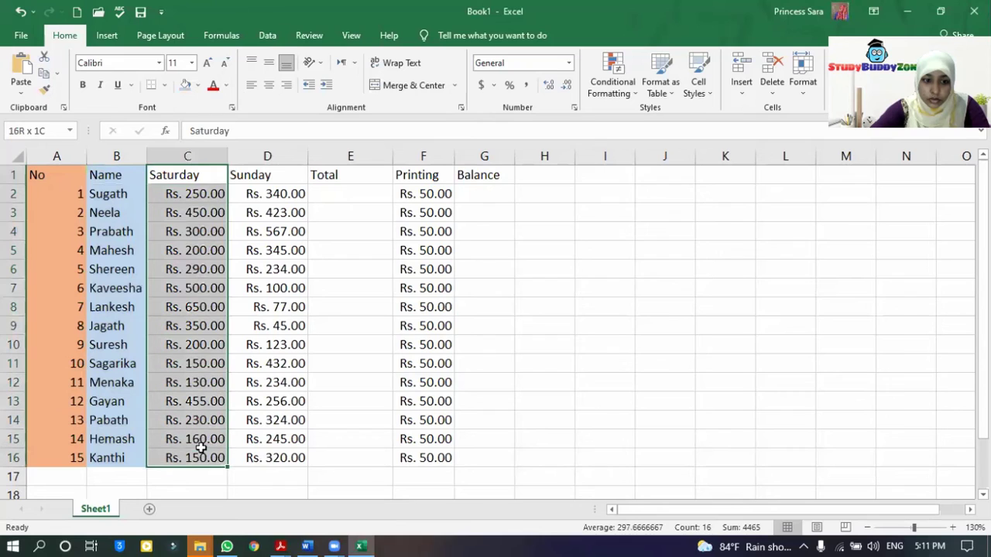
left_click(199, 85)
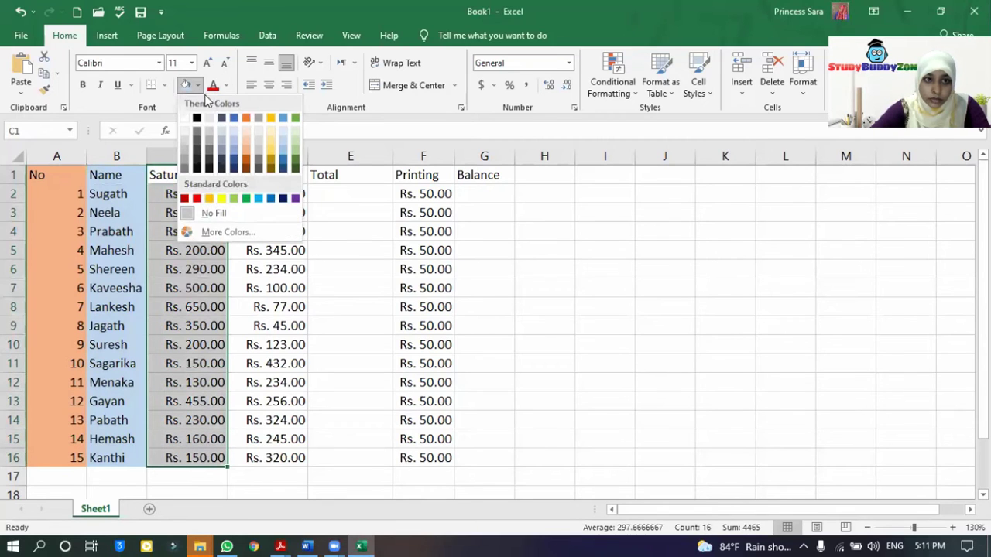
left_click(269, 133)
- Check the coloured sample table in Work Book.pdf and fill the Sunday column, D1:D16, with light green
mouse_move(287, 540)
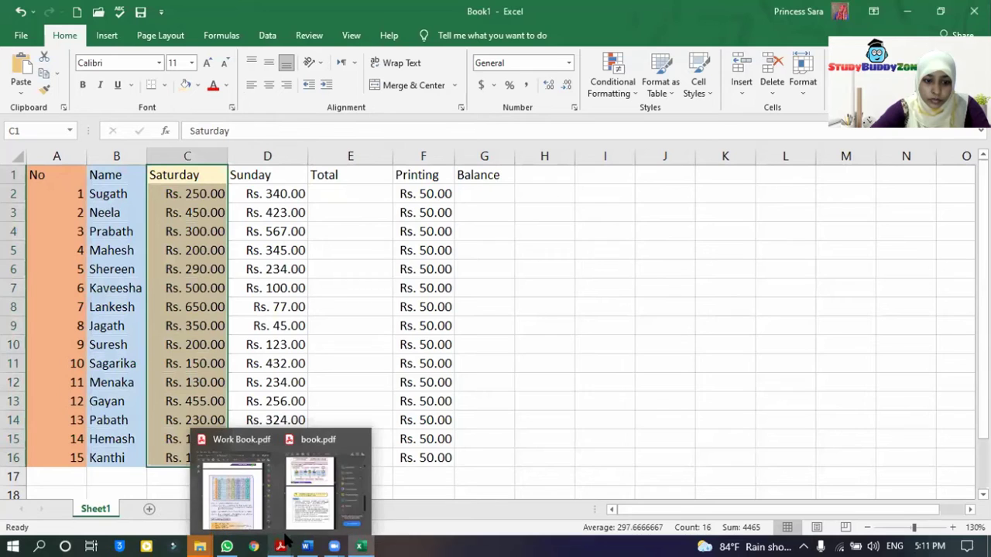
left_click(232, 491)
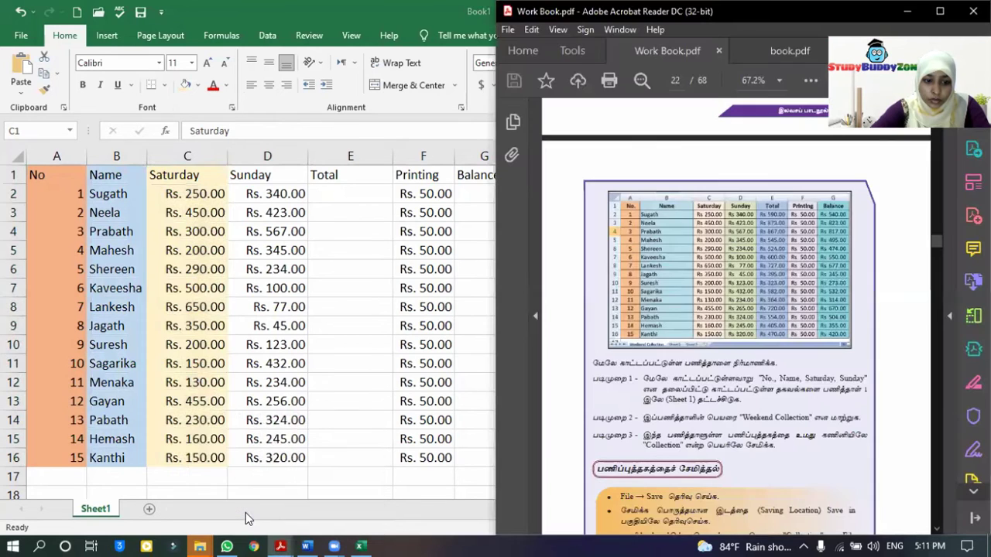
left_click(279, 174)
left_click_drag(284, 166, 276, 457)
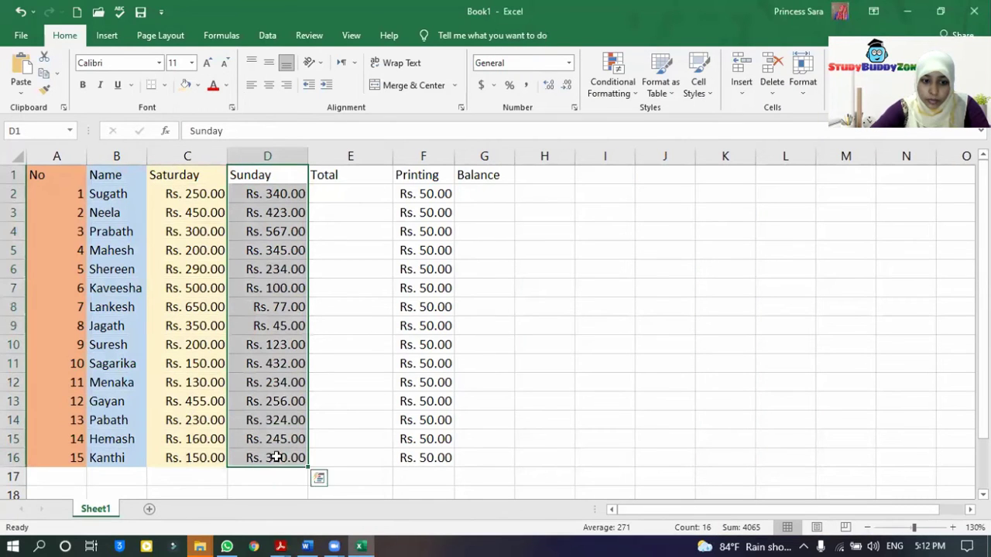
left_click(198, 85)
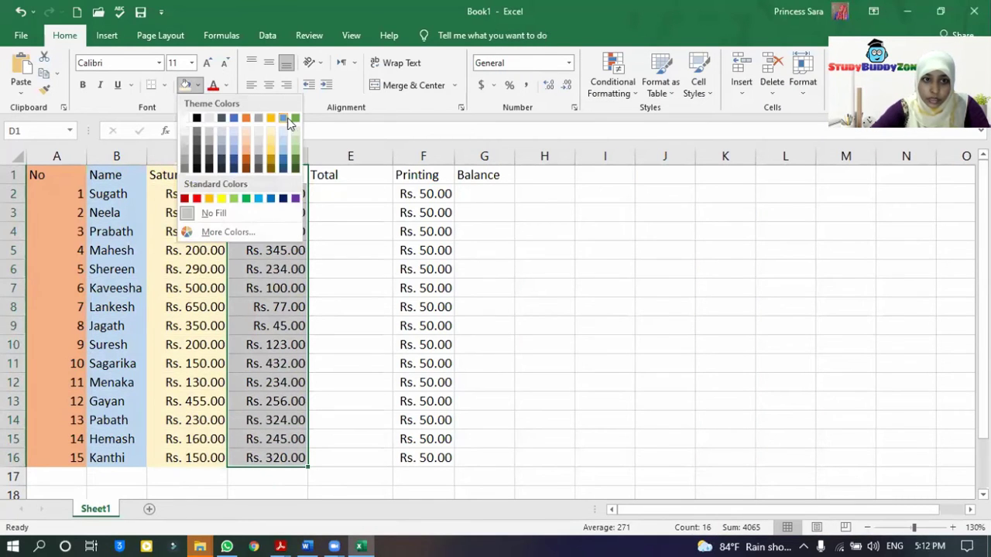
left_click(295, 139)
- Fill the Total column, E1:E16, with pale orange
left_click_drag(349, 178, 353, 456)
left_click(198, 85)
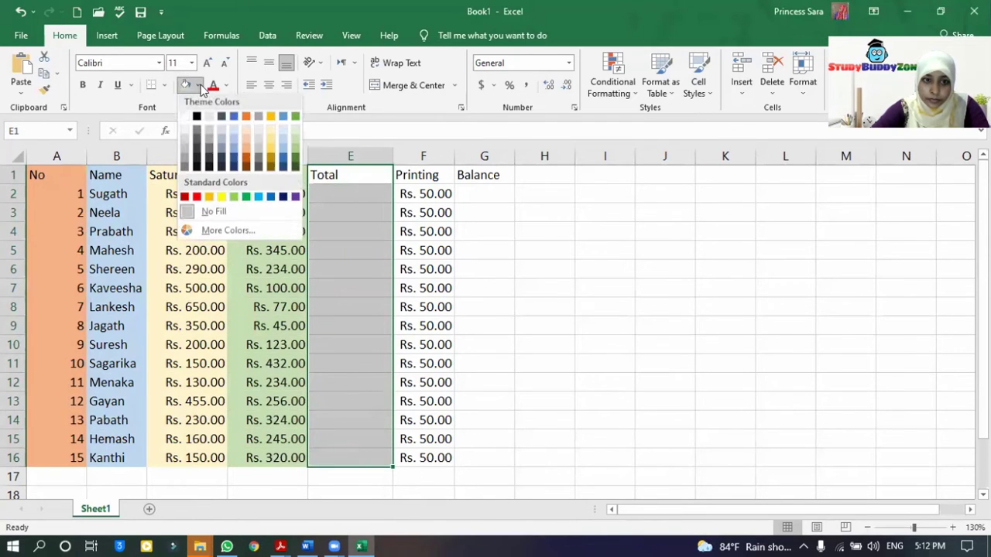
left_click(245, 133)
left_click_drag(413, 176, 419, 457)
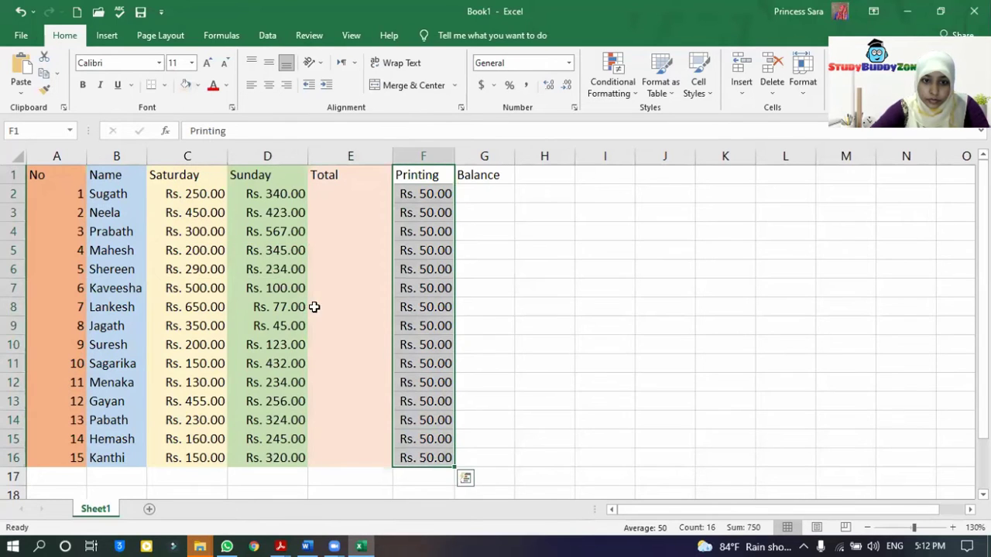
- Fill the Total column, E1:E16, with the custom pinkish-purple colour #D795D2
left_click(362, 180)
left_click(363, 457, "shift")
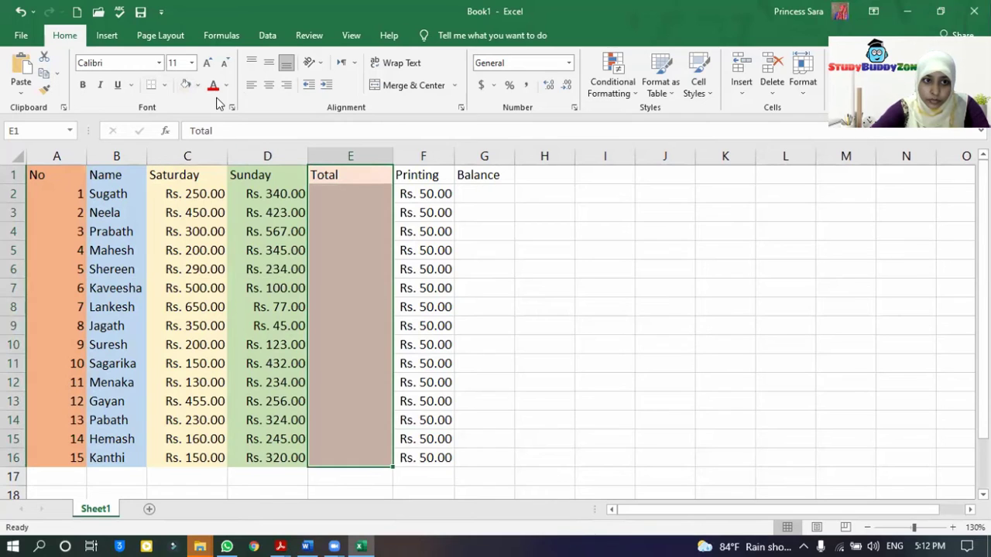
left_click(198, 85)
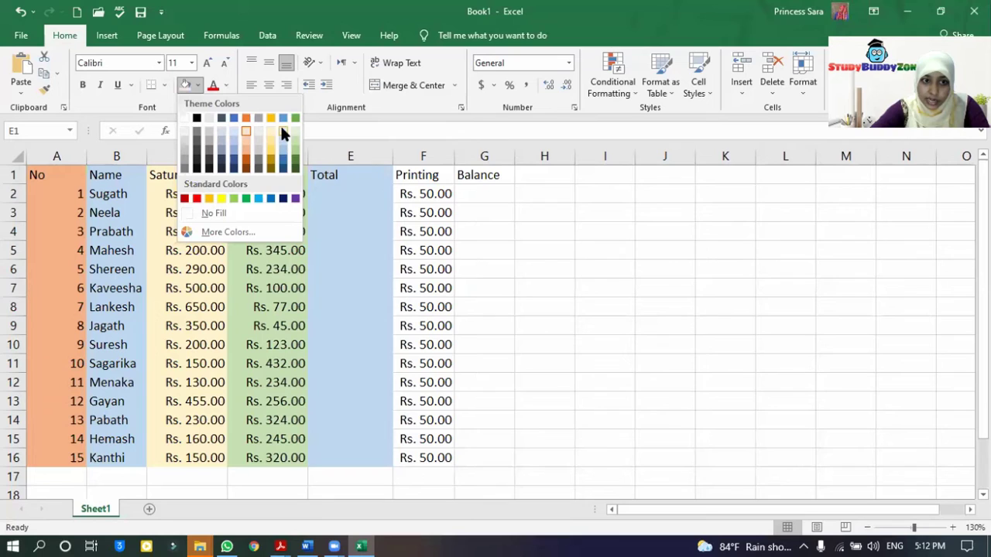
left_click(248, 232)
left_click(644, 214)
mouse_move(679, 196)
left_mouse_down()
mouse_move(678, 183)
mouse_move(680, 193)
left_mouse_up()
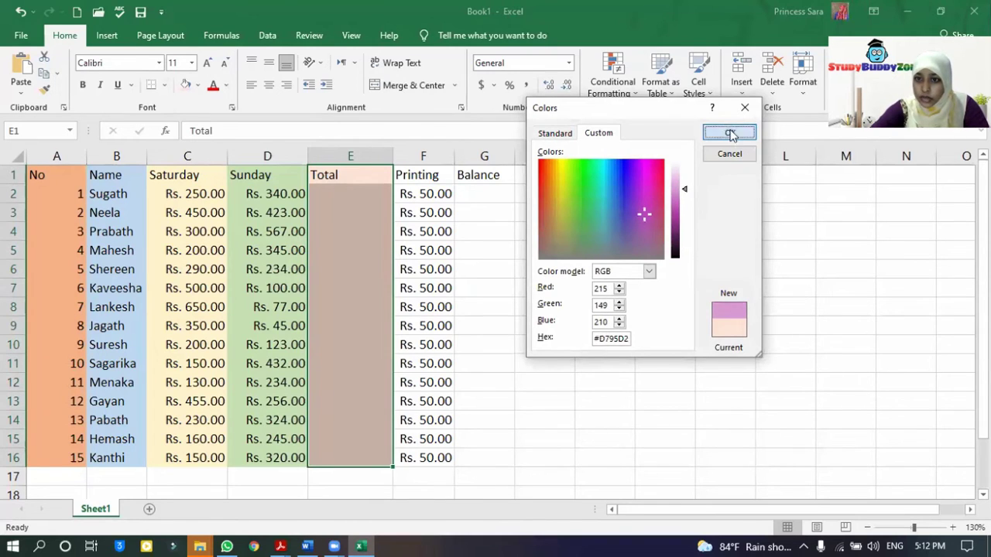
left_click(730, 132)
- Fill the Printing column, F1:F16, with light gold
left_click_drag(417, 174, 407, 457)
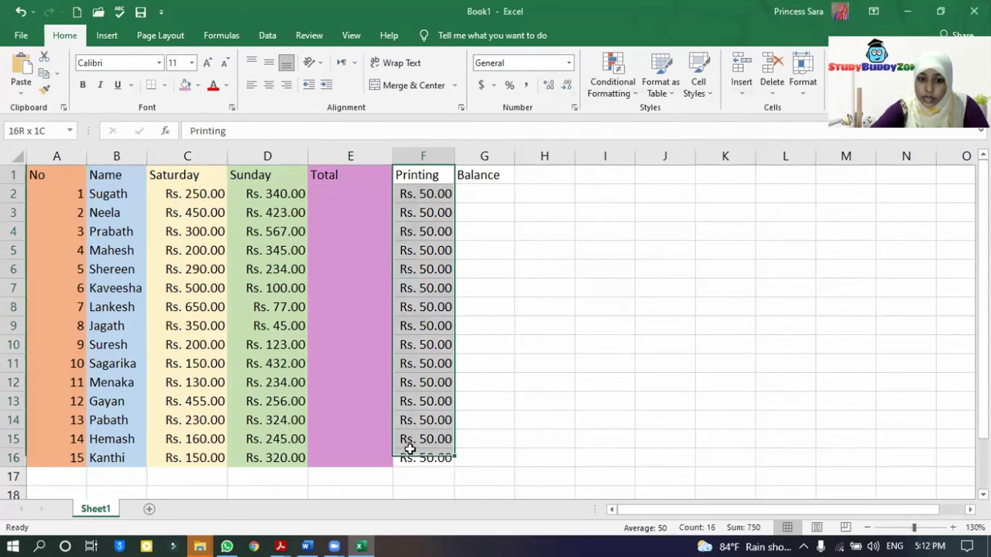
left_click(196, 86)
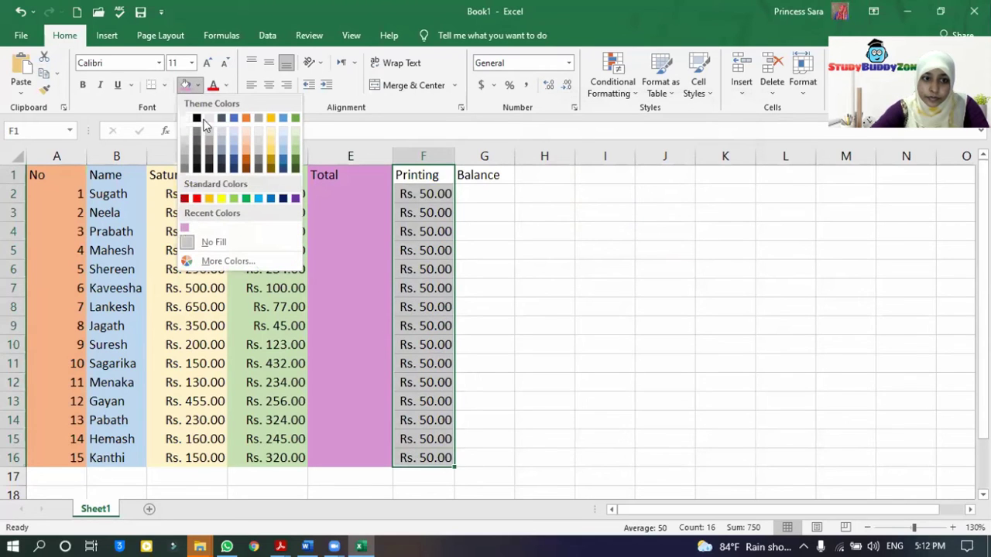
left_click(271, 131)
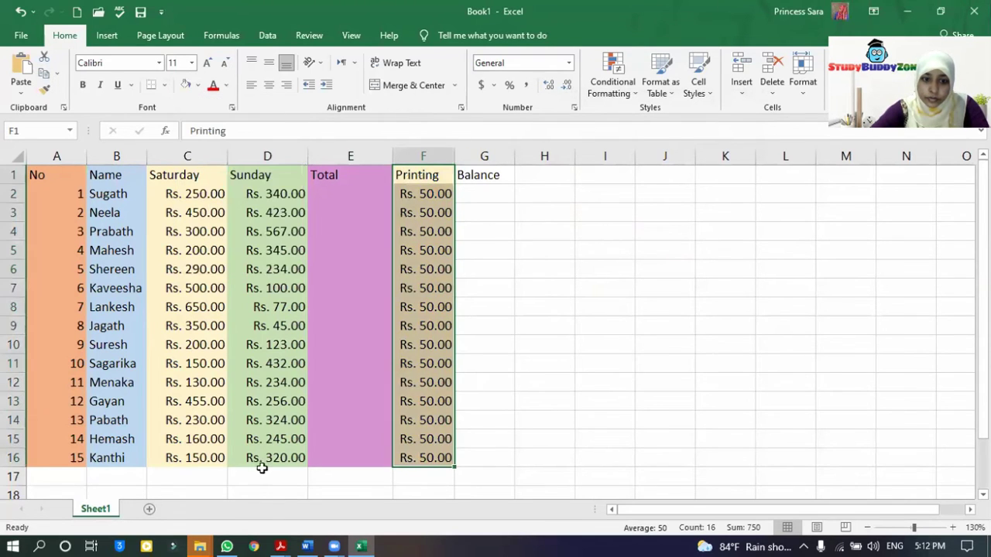
- Consult the sample table in the PDF workbook and fill the Balance column, G1:G16, with light blue
left_click(280, 547)
left_click_drag(478, 175, 470, 460)
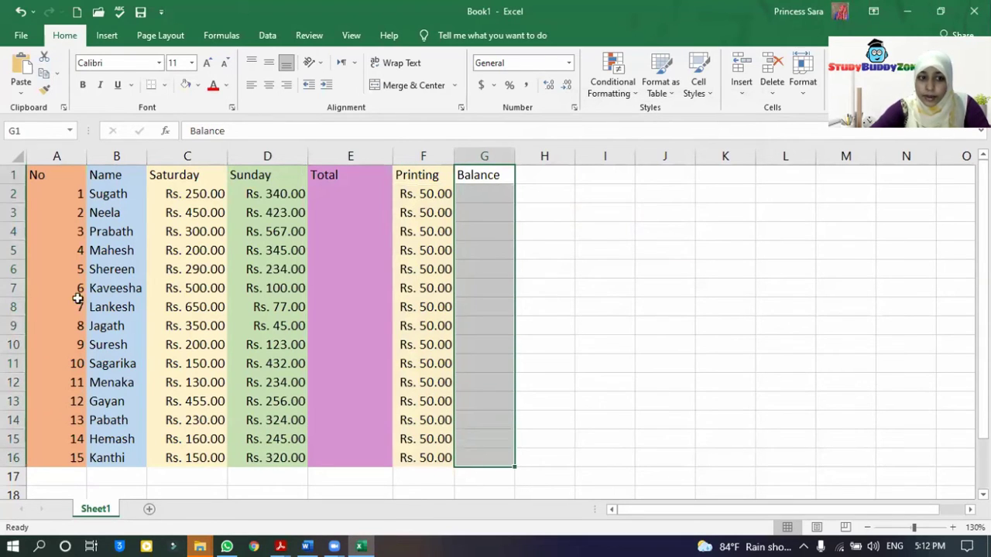
left_click(199, 85)
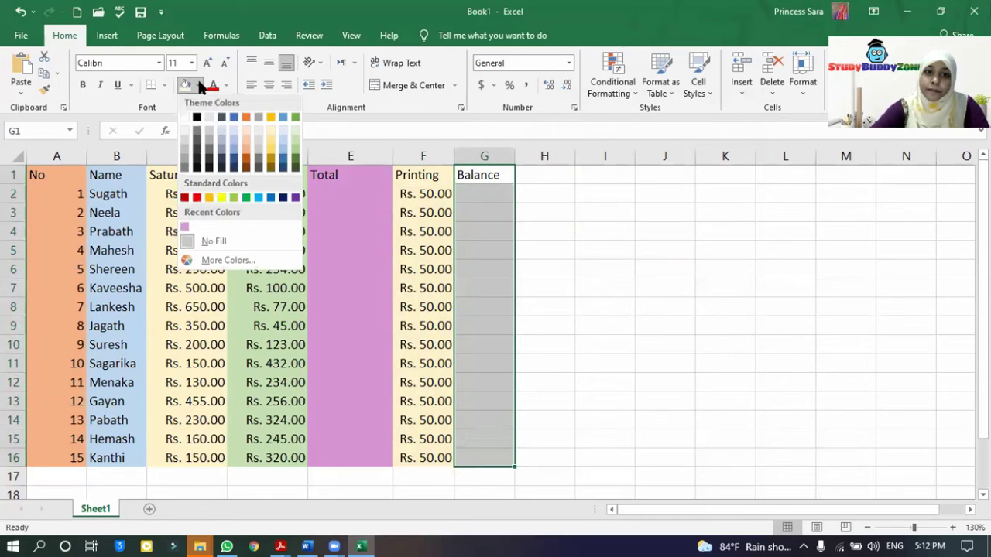
left_click(234, 137)
left_click(481, 359)
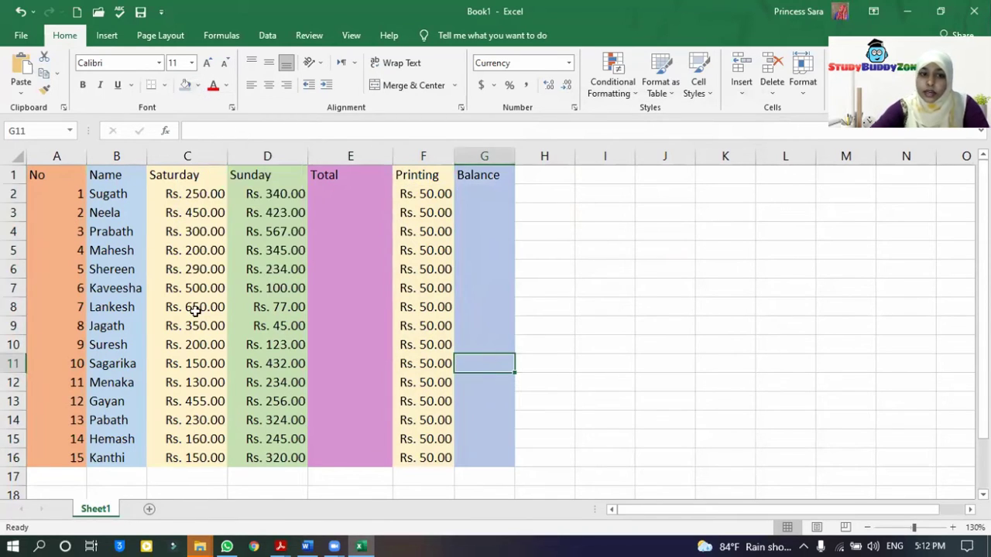
- Apply All Borders to the whole table, A1:G16
left_click_drag(59, 175, 475, 461)
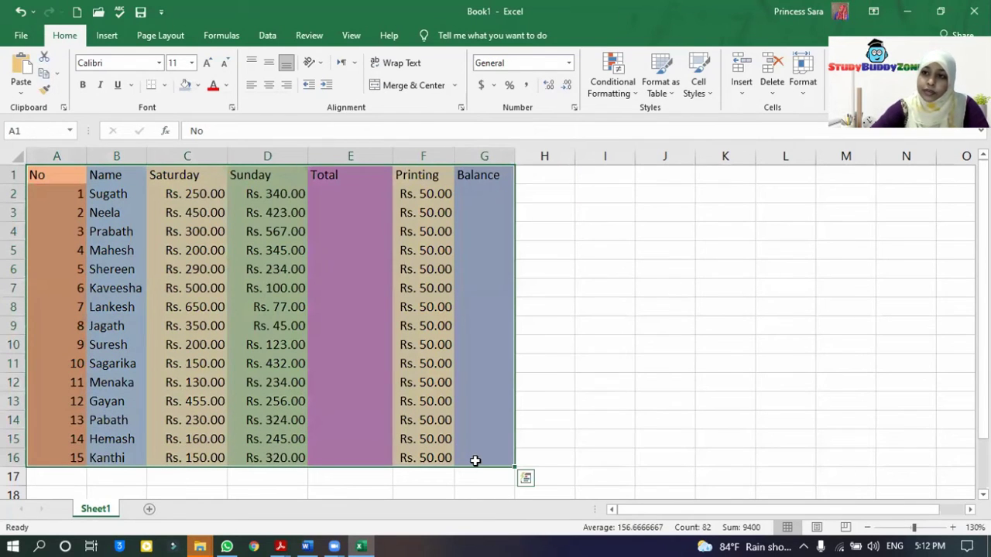
left_click(58, 174)
left_click_drag(57, 174, 479, 462)
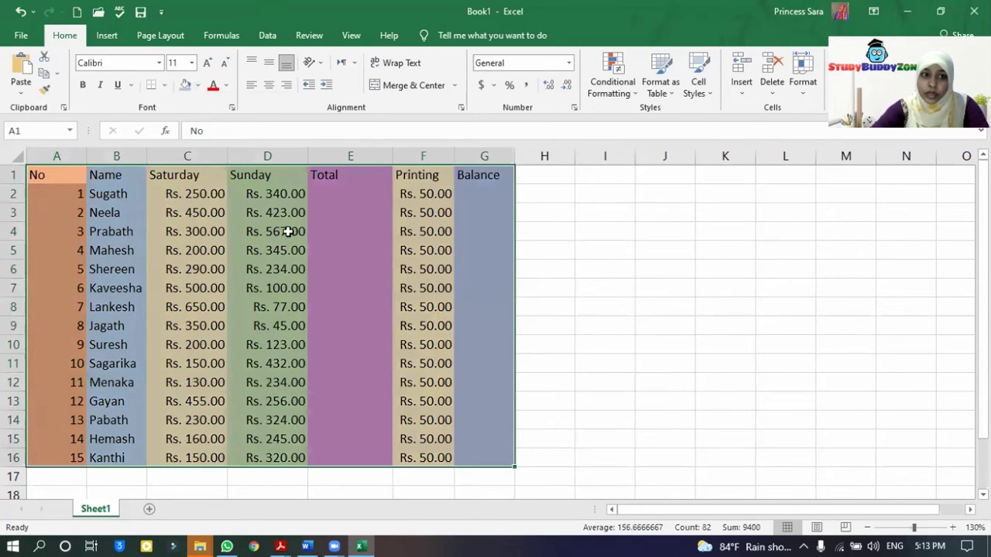
left_click(164, 85)
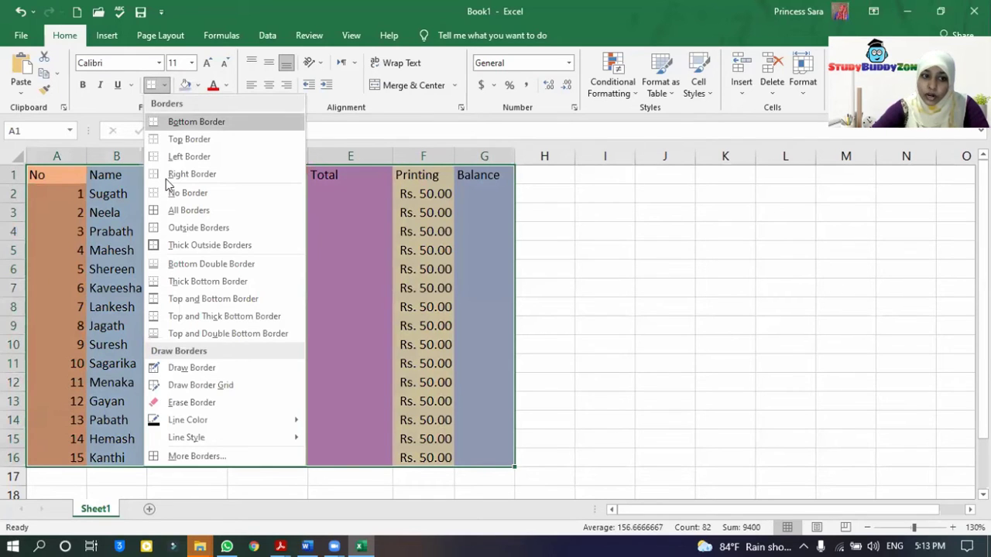
left_click(166, 210)
left_click(651, 265)
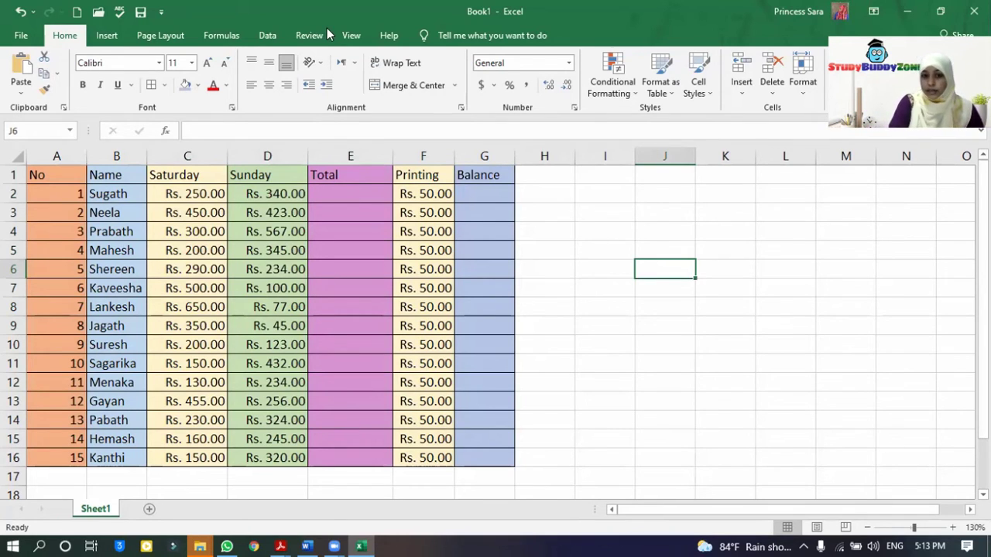
- Examine the empty Total column and the Saturday and Sunday amounts in row 2 that make up the first total
left_click_drag(349, 193, 353, 435)
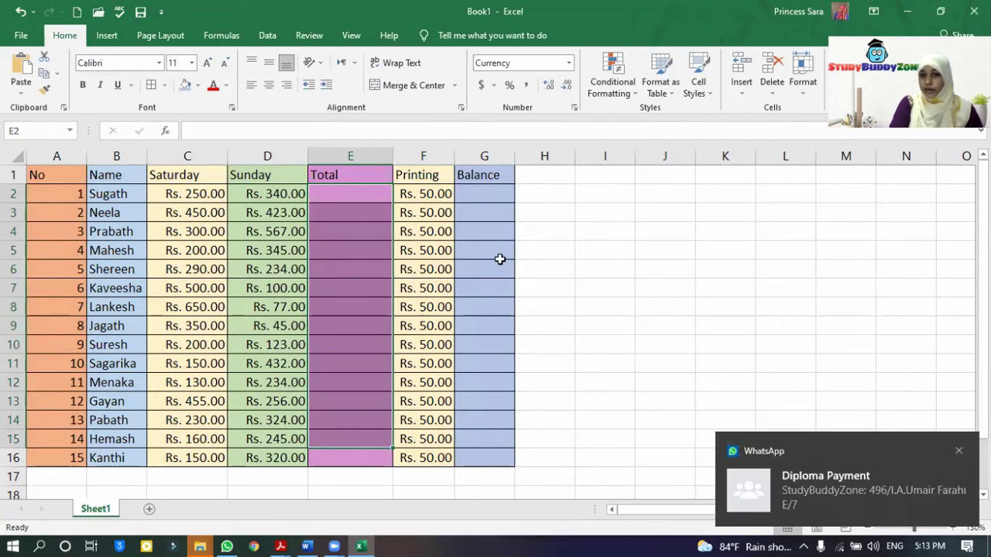
left_click(355, 193)
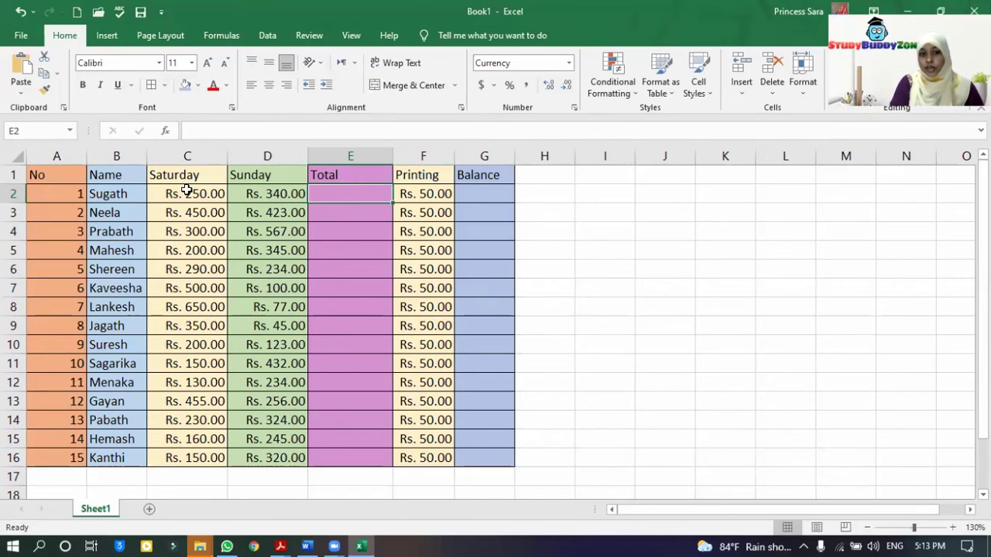
left_click(251, 195)
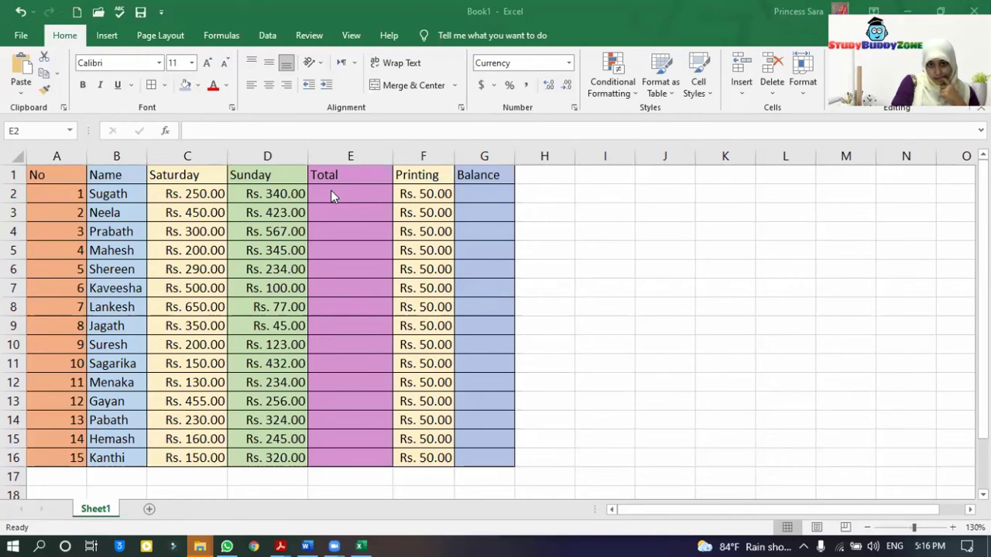
left_click(330, 191)
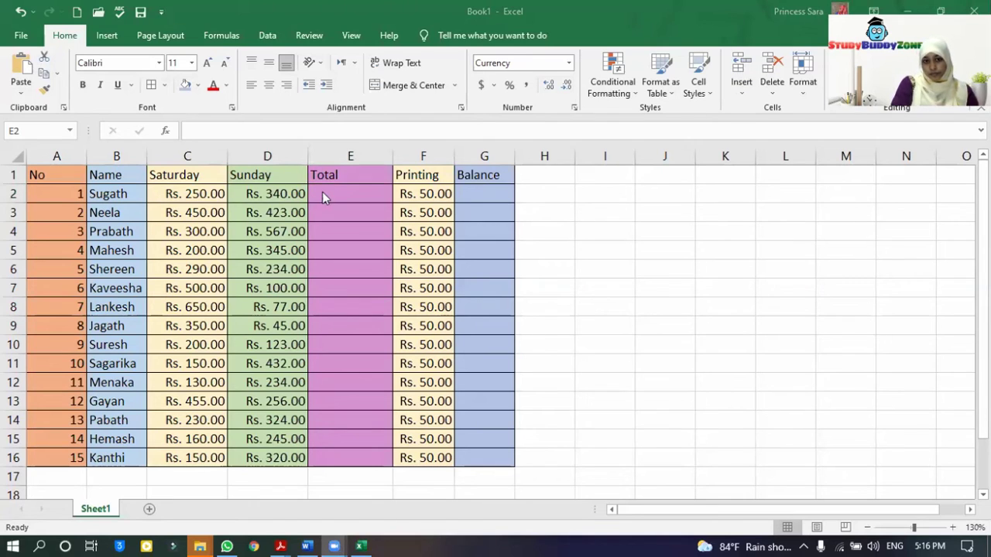
left_click(323, 193)
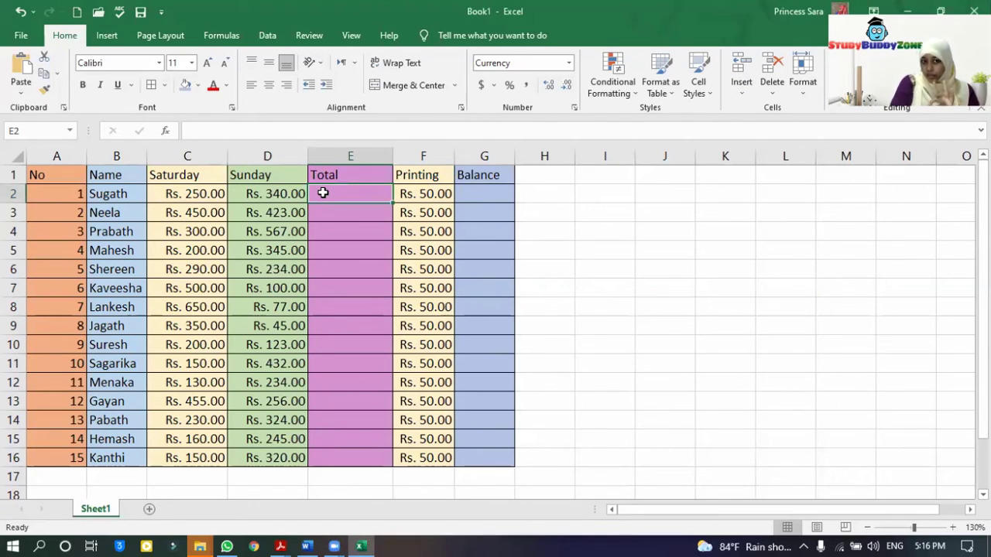
left_click(203, 195)
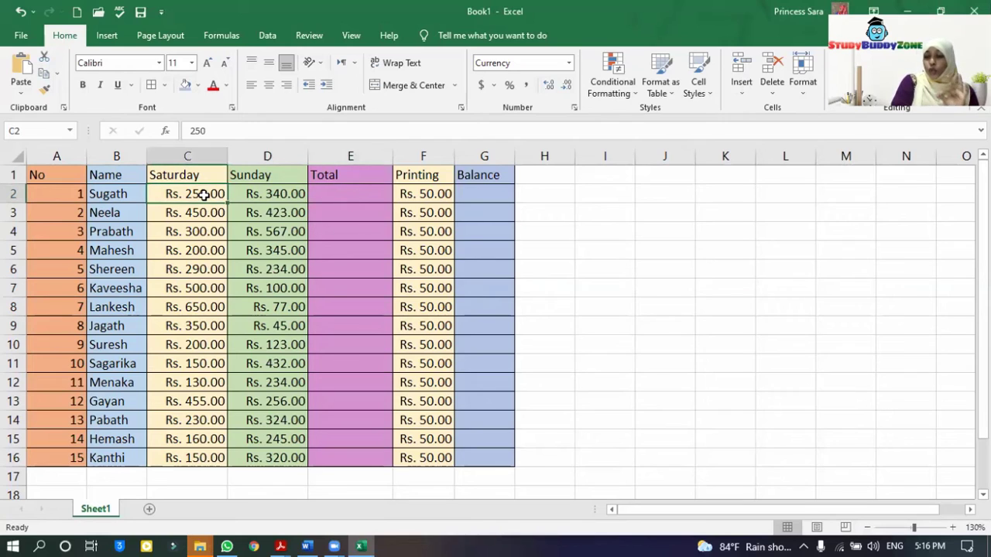
left_click(208, 178)
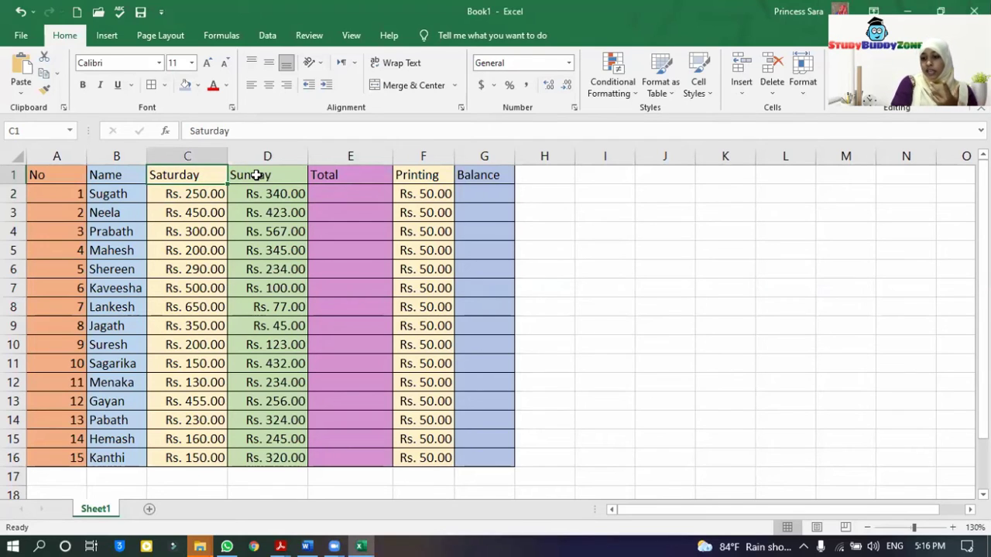
left_click(198, 195)
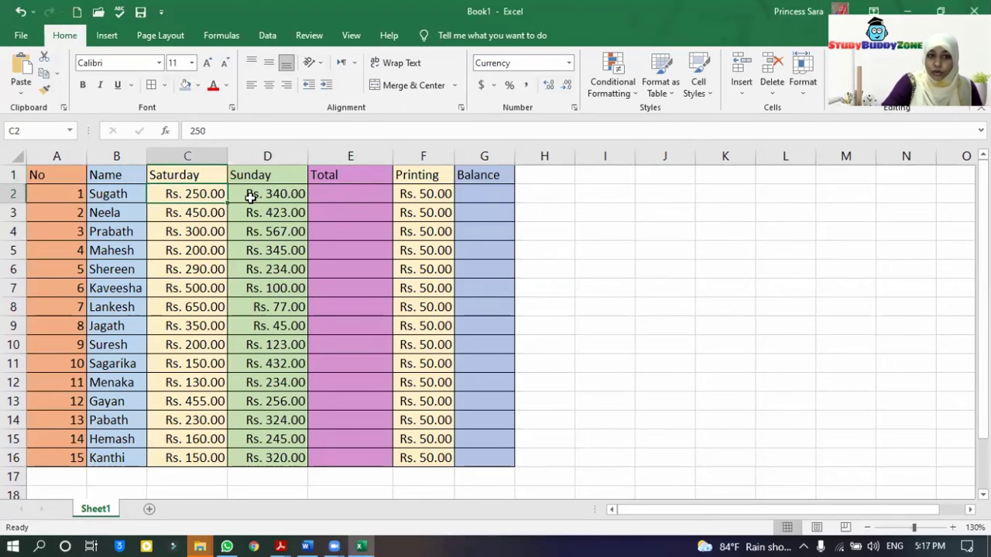
left_click(250, 195)
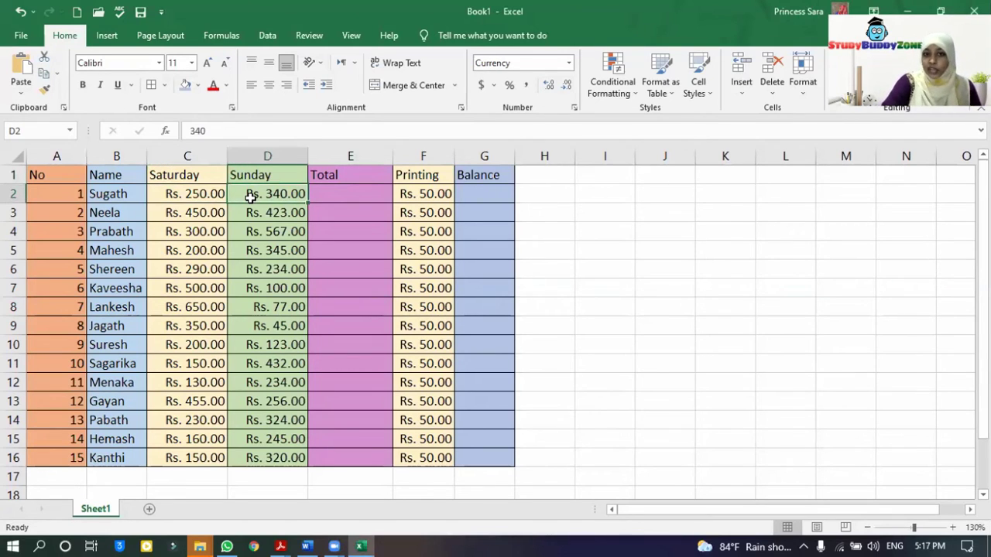
left_click(342, 193)
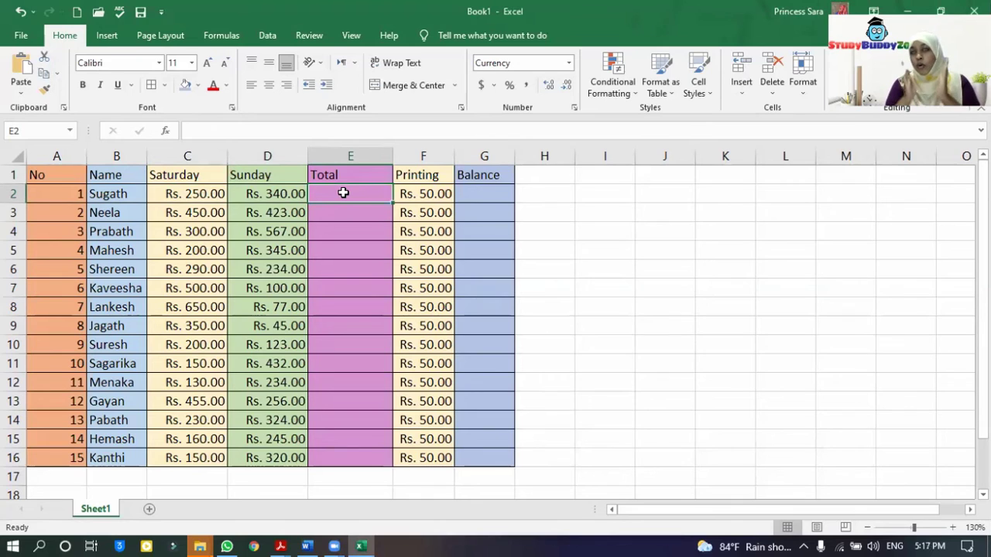
type("=")
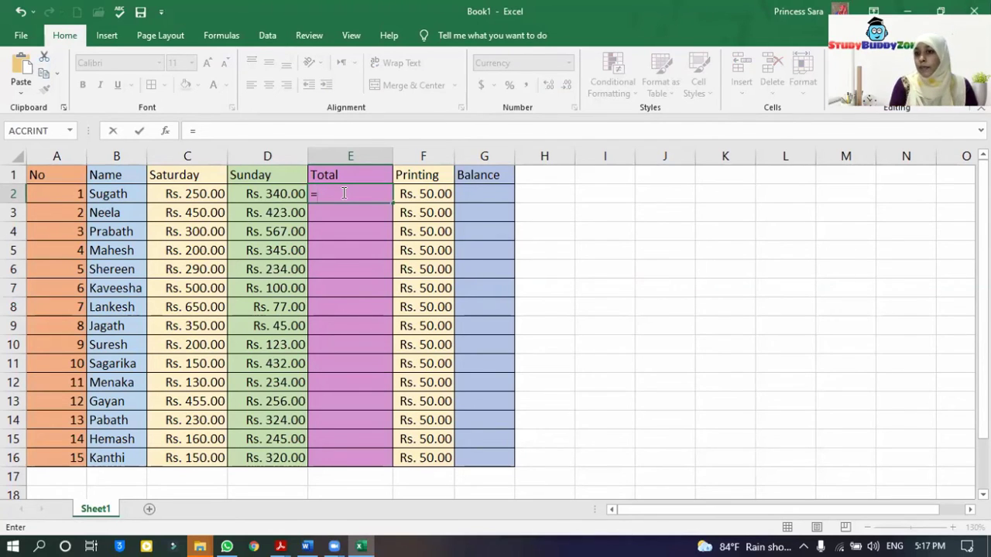
key("Escape")
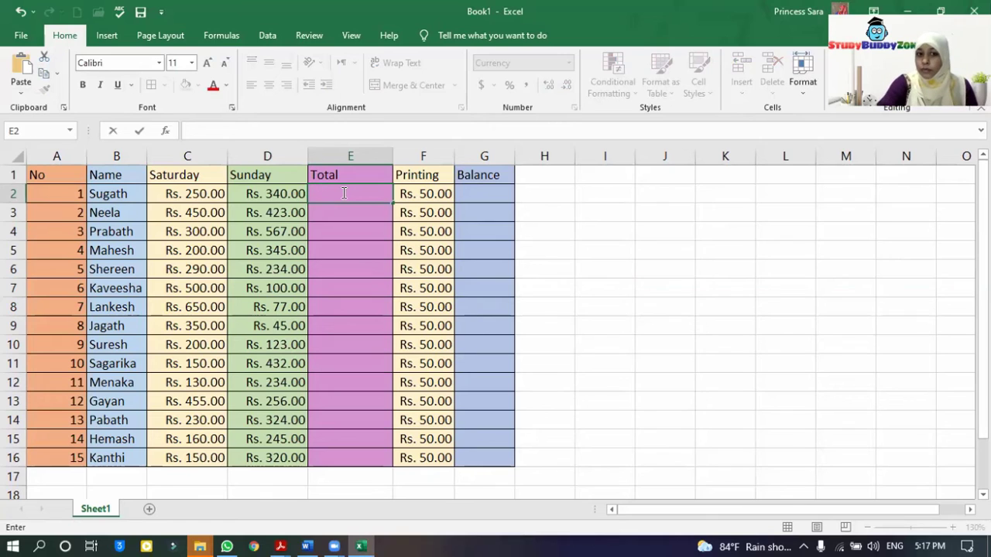
left_click(229, 193)
- Calculate the first Total in E2 by adding the row's Saturday and Sunday amounts with =SUM(C2:D2)
left_click(337, 189)
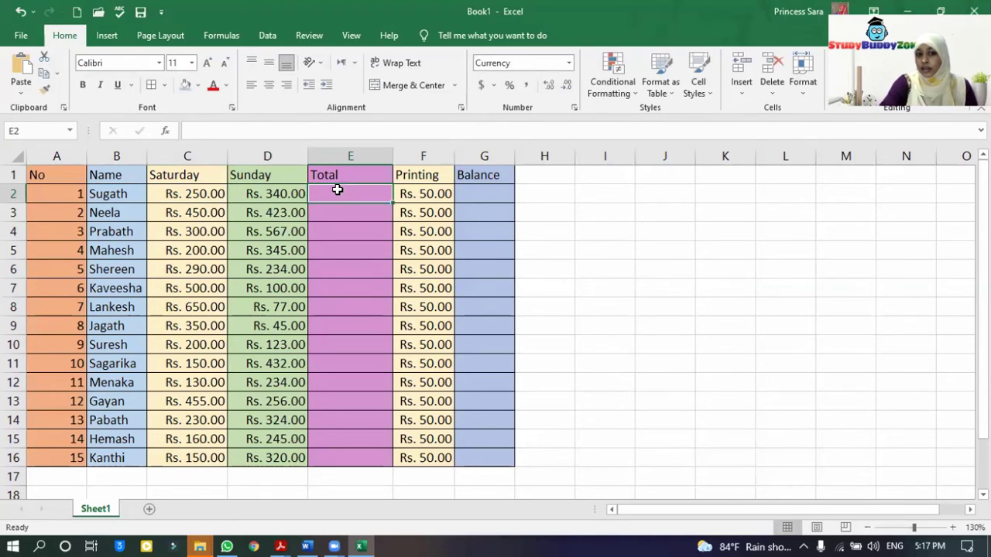
type("=")
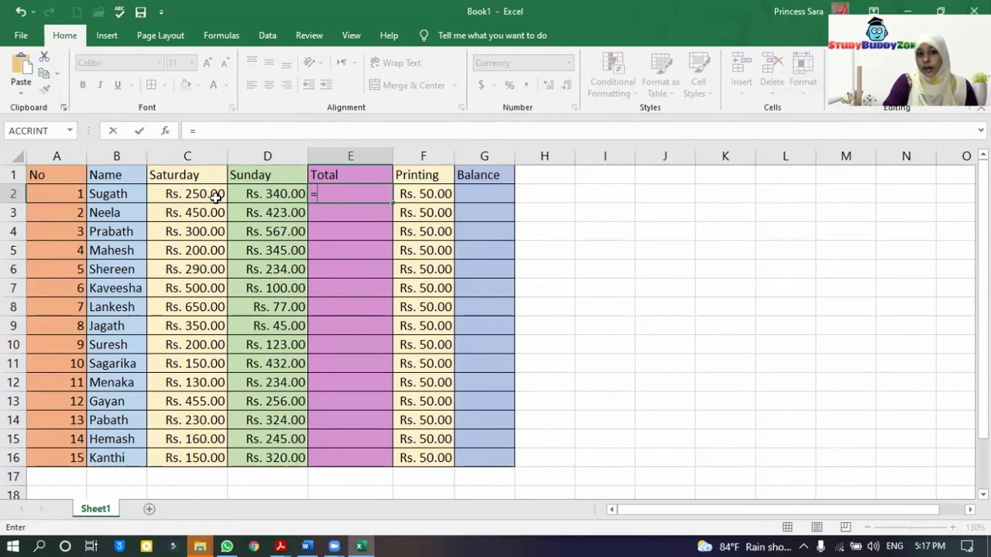
type("sum")
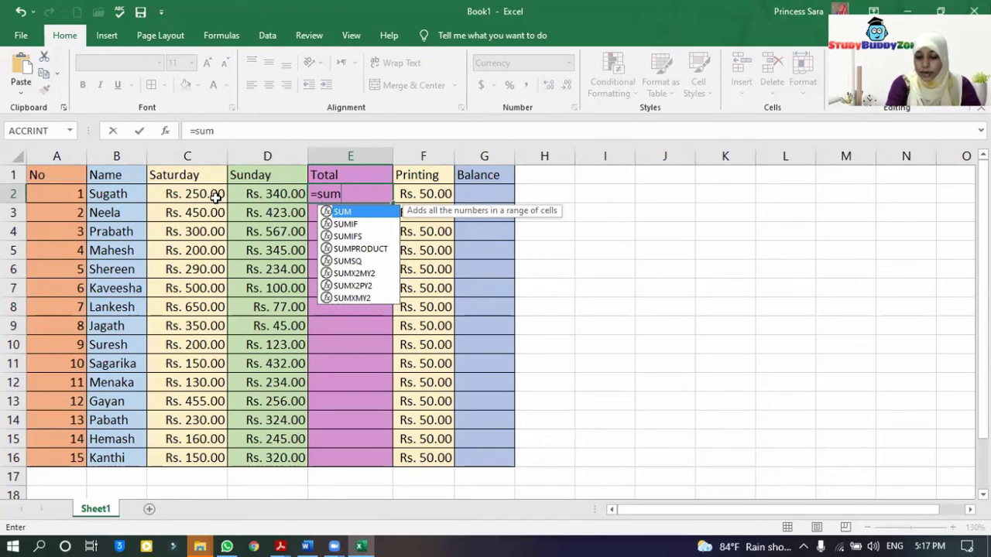
type("(")
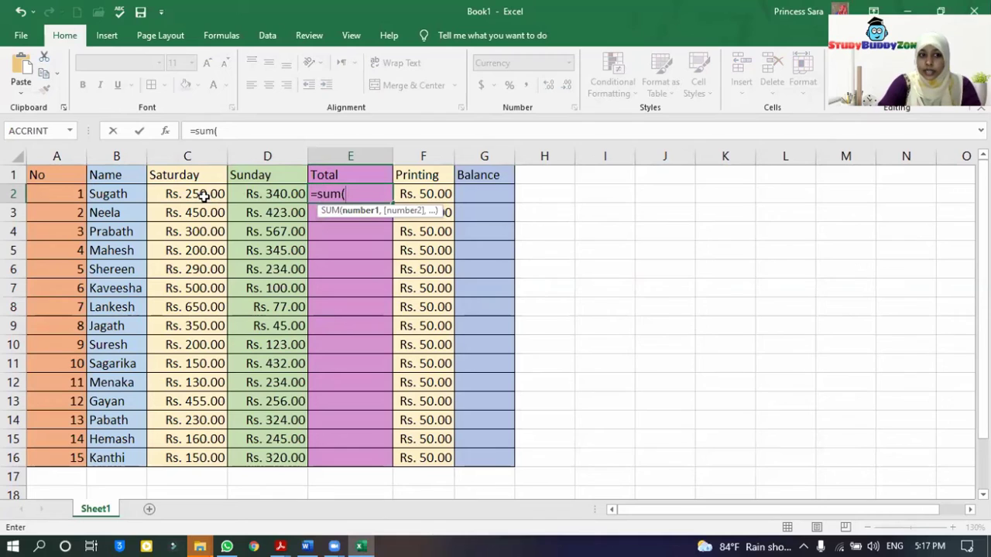
left_click_drag(210, 194, 256, 193)
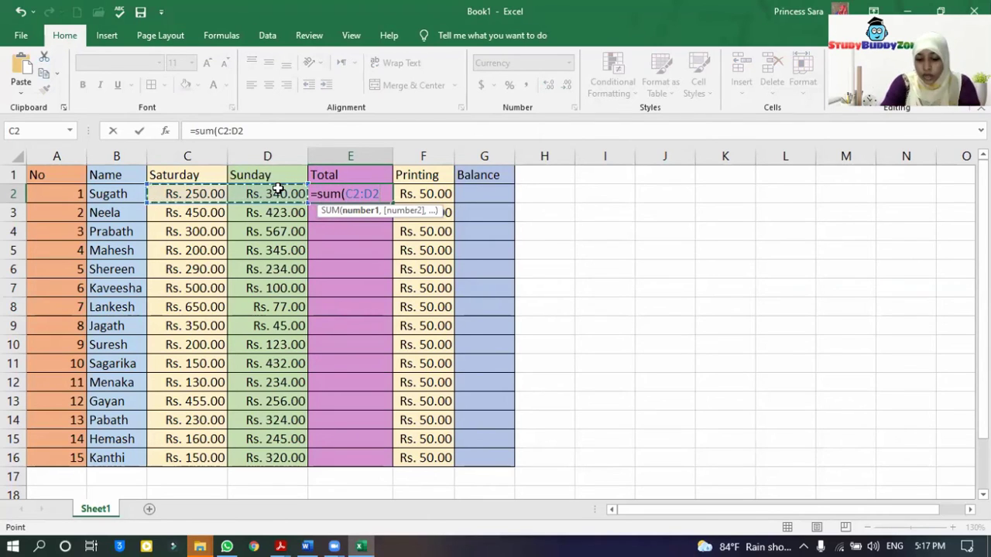
type(")")
key("Return")
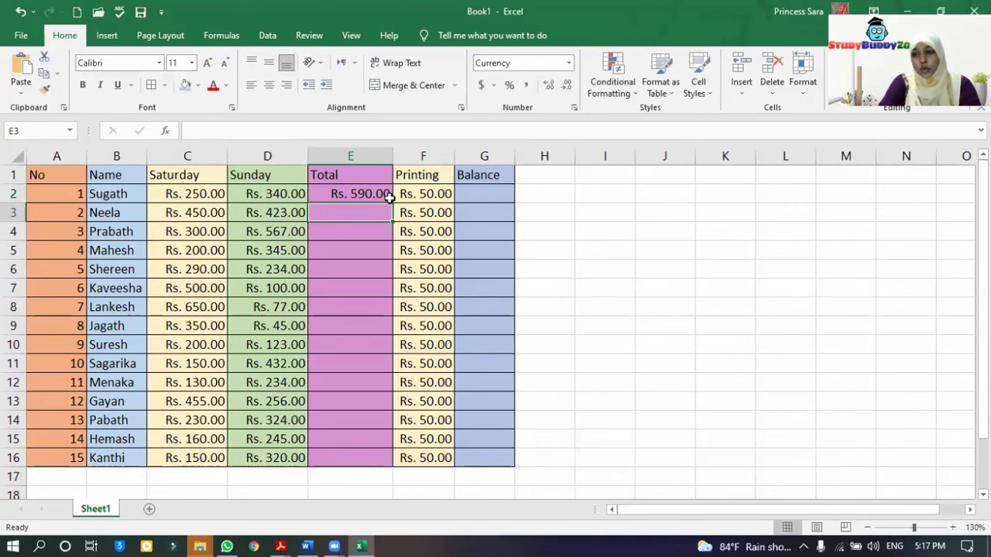
- Add the same two amounts with the formula =C2+D2 in H2, widen column H slightly, and check the cell's formula
left_click(559, 188)
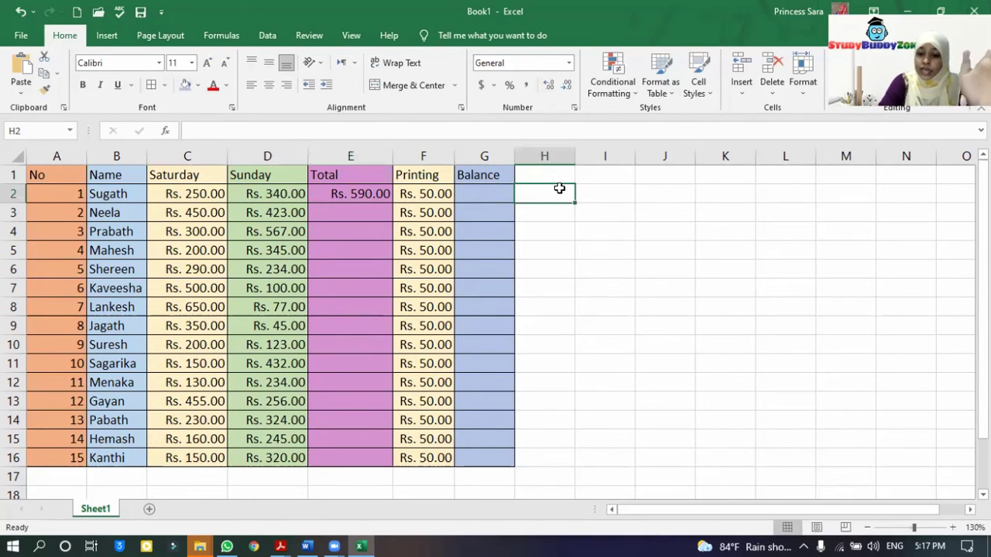
type("=")
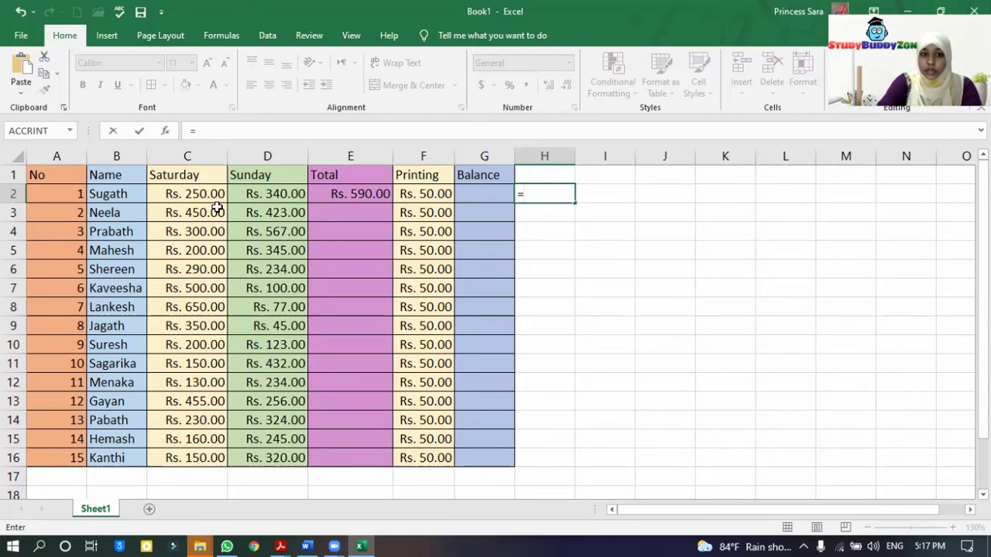
left_click(186, 195)
type("+")
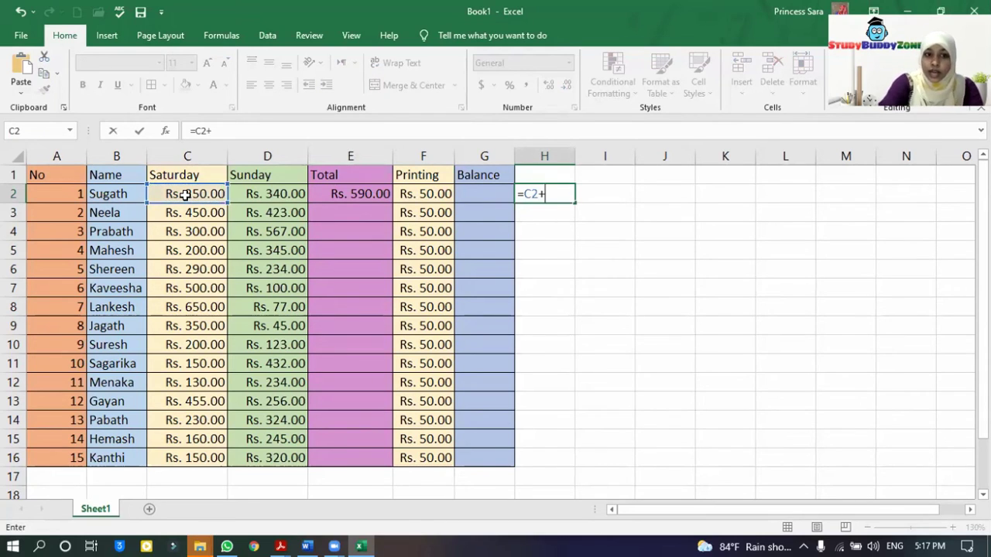
left_click(239, 192)
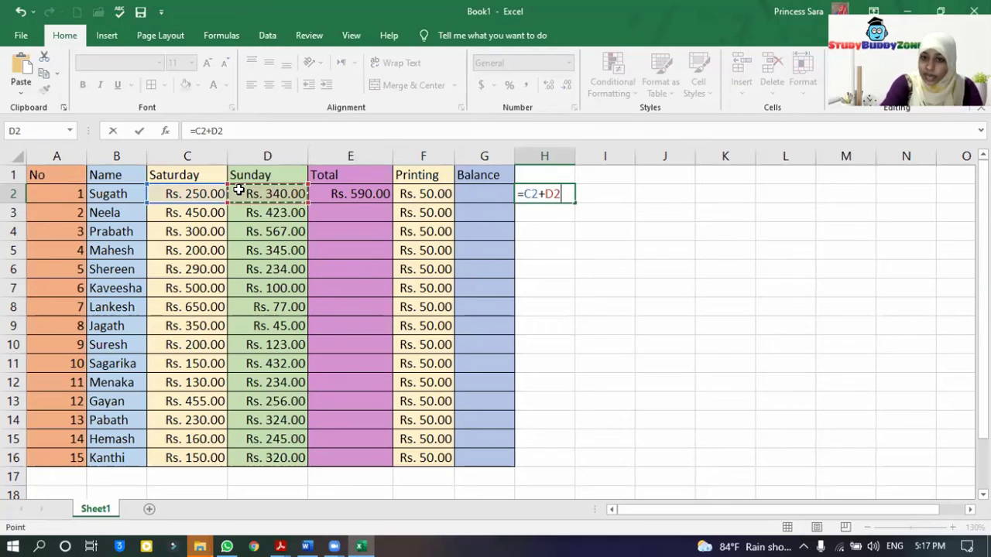
key("Return")
left_click_drag(582, 158, 602, 158)
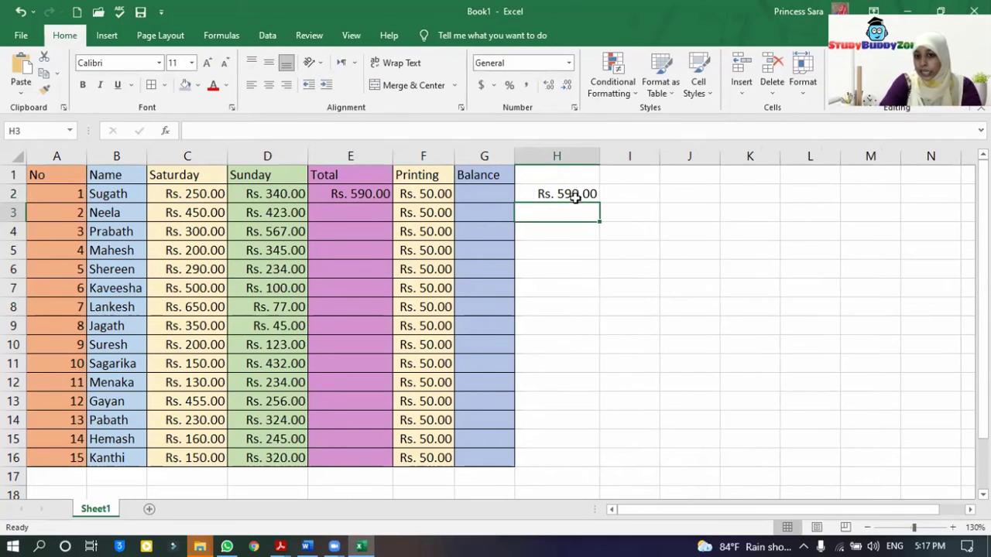
left_click(551, 192)
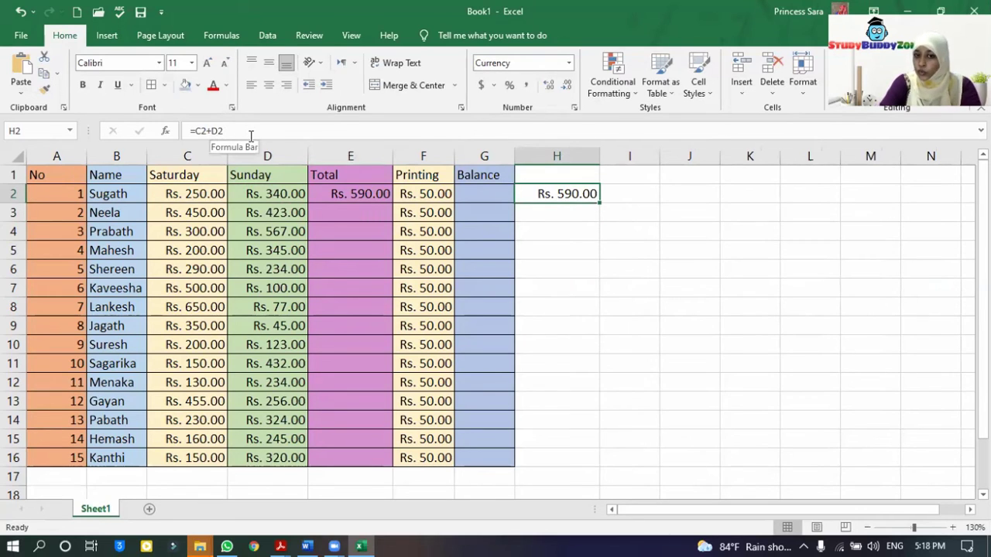
- Enter a third addition variant in I2 with comma-separated cell references, =SUM(C2,D2)
left_click(627, 190)
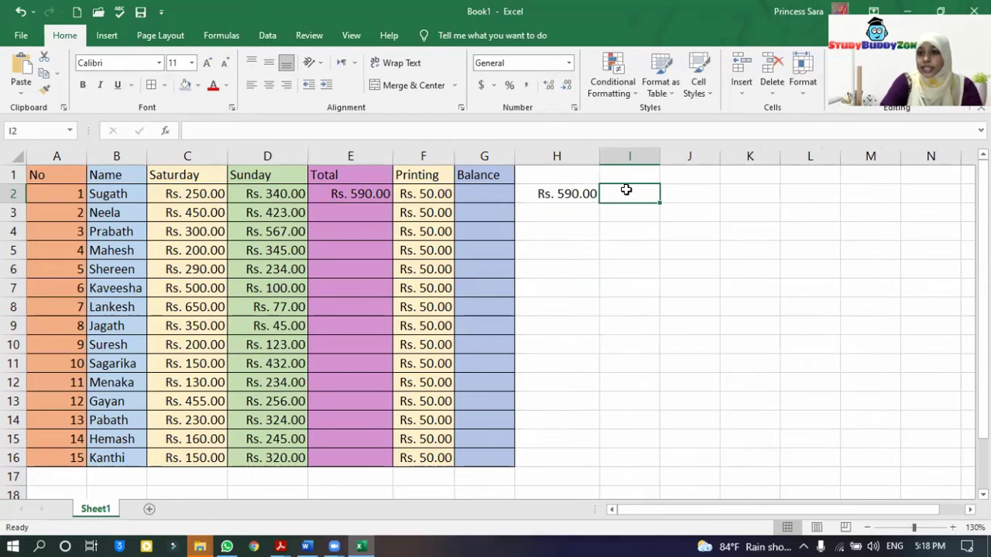
type("=")
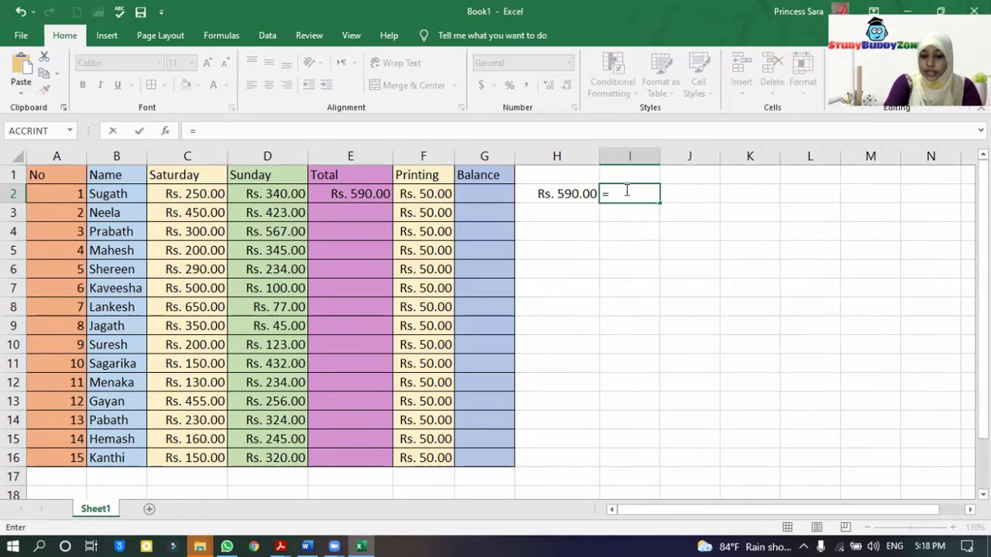
type("sum(")
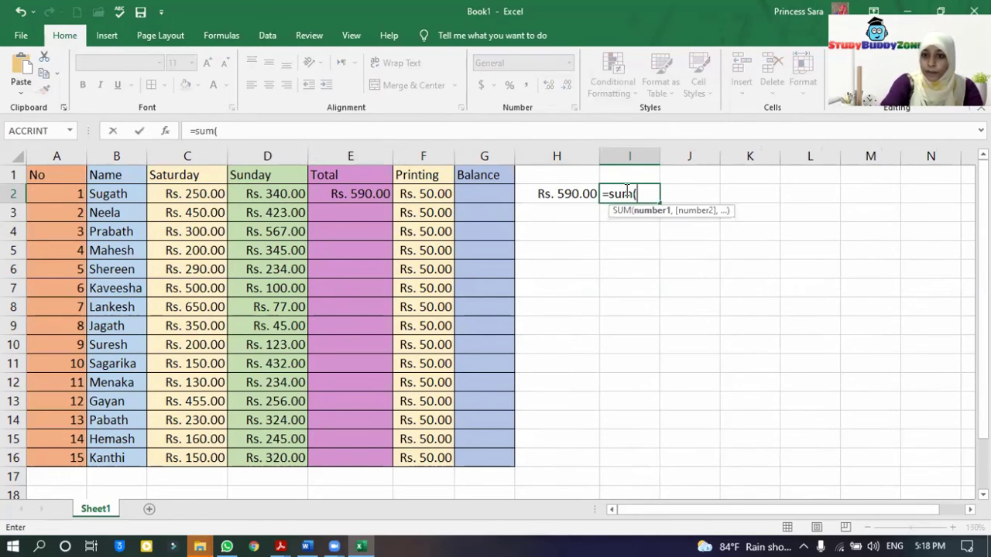
left_click(189, 194)
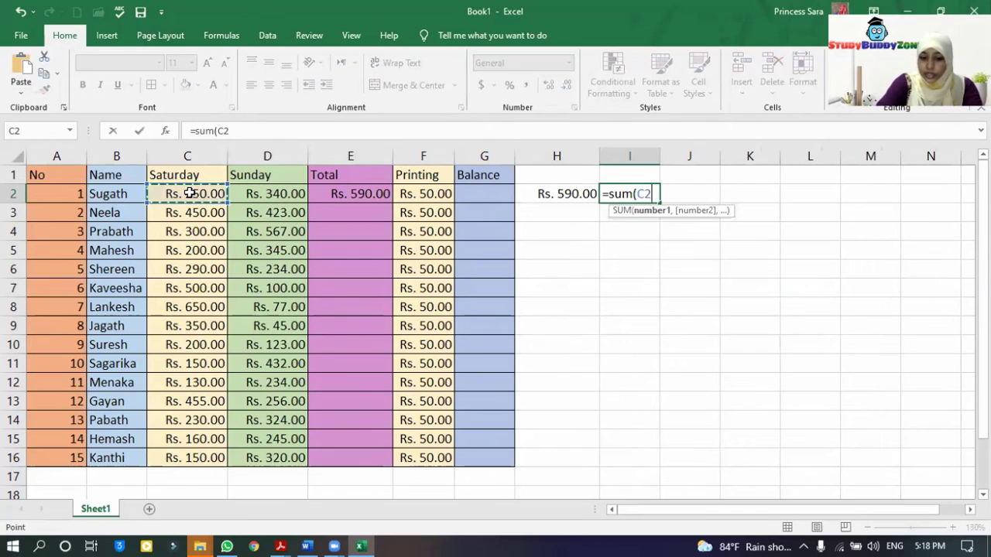
type(",")
left_click(251, 194)
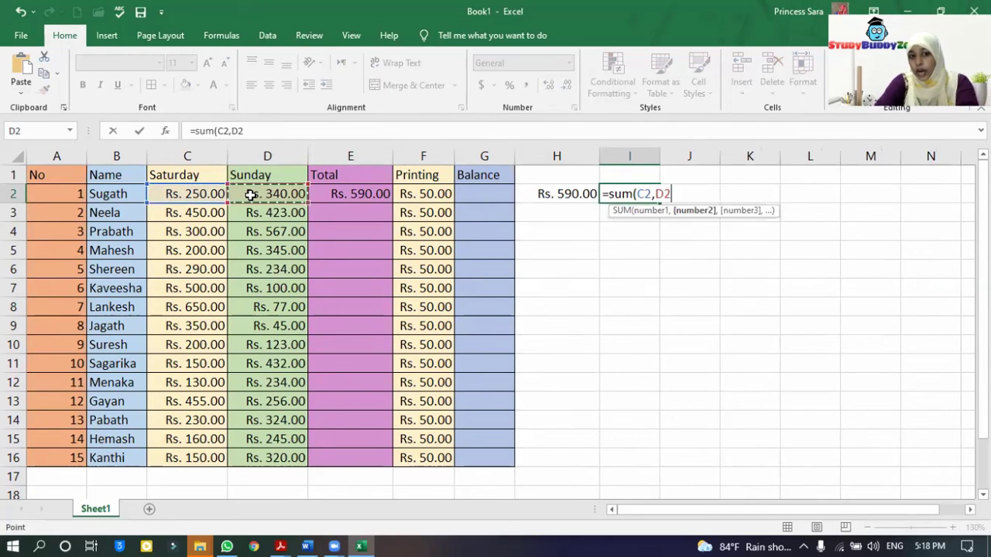
type(")")
key("Return")
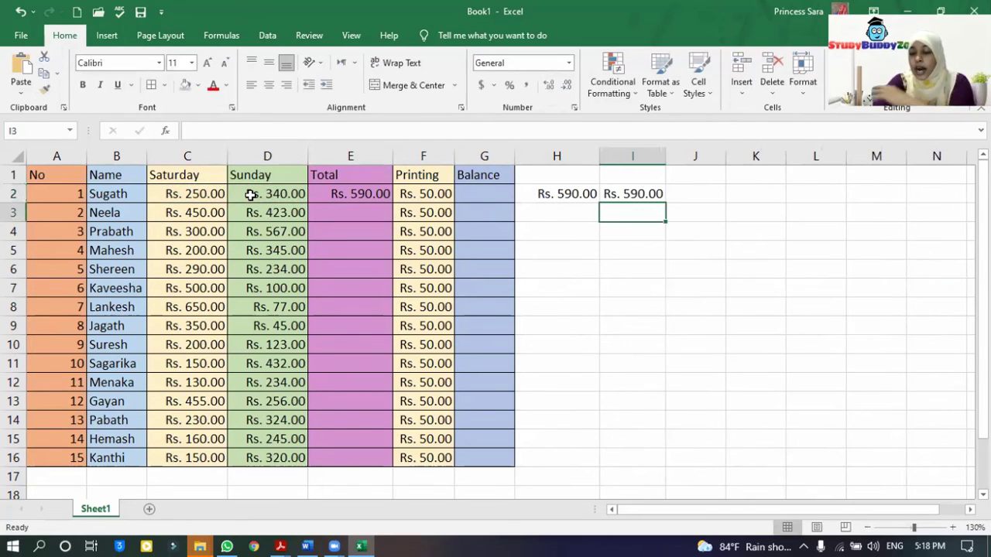
- Compare the three addition formulas in E2, H2 and I2 and the Saturday and Sunday cells they refer to
left_click_drag(198, 195, 260, 187)
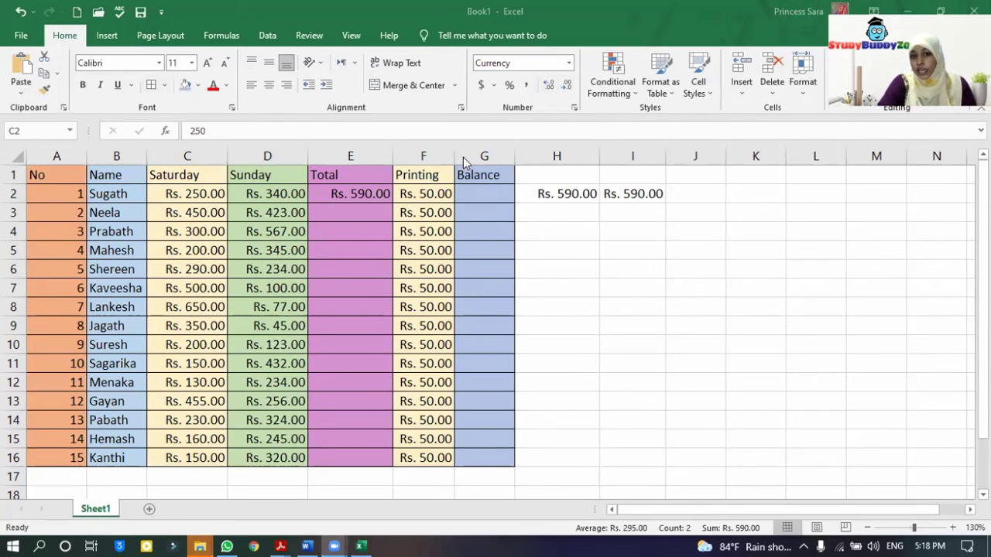
left_click(364, 189)
left_click_drag(191, 131, 262, 131)
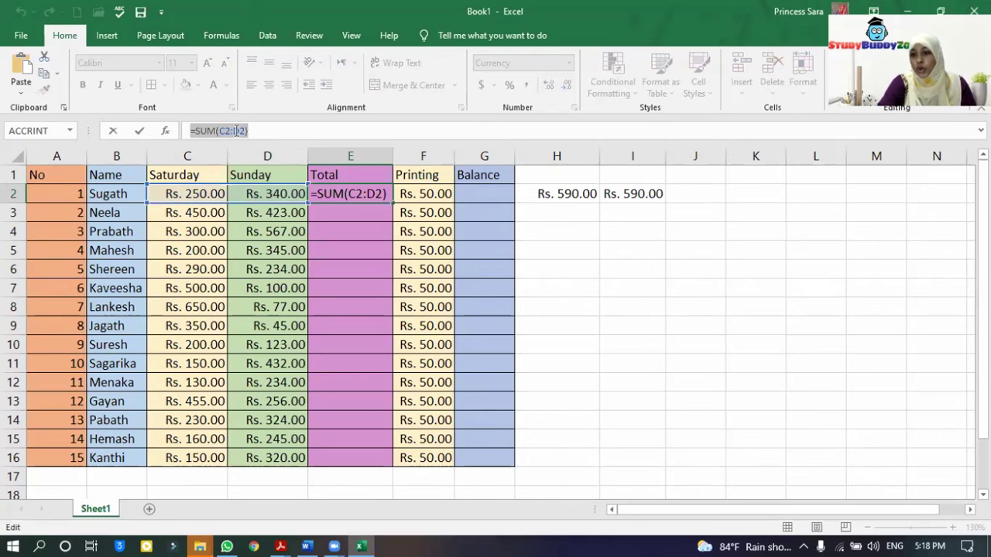
left_click(555, 193)
key("ctrl+z")
key("Return")
left_click(555, 190)
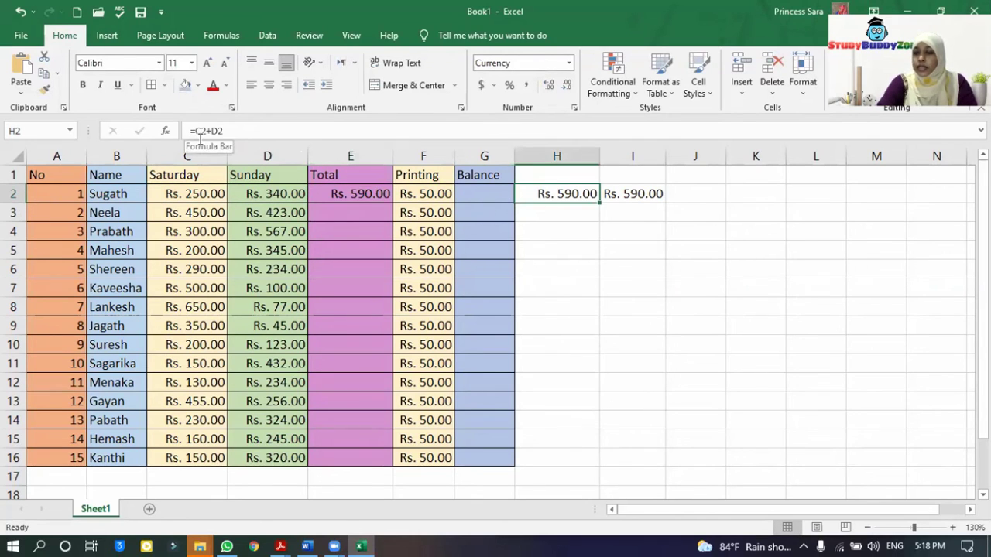
left_click(617, 189)
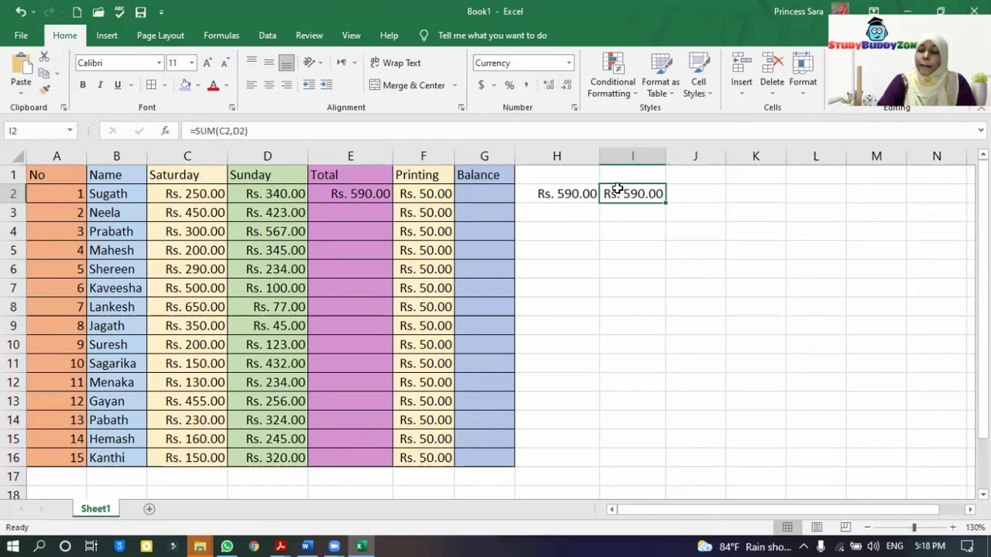
left_click(368, 195)
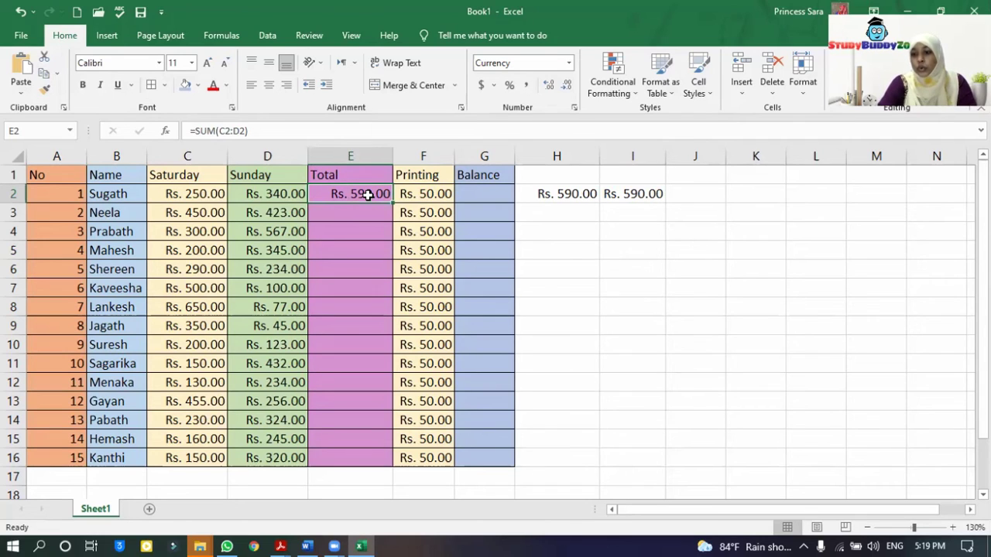
- Clear the two example addition formulas from H2 and I2
left_click(566, 195)
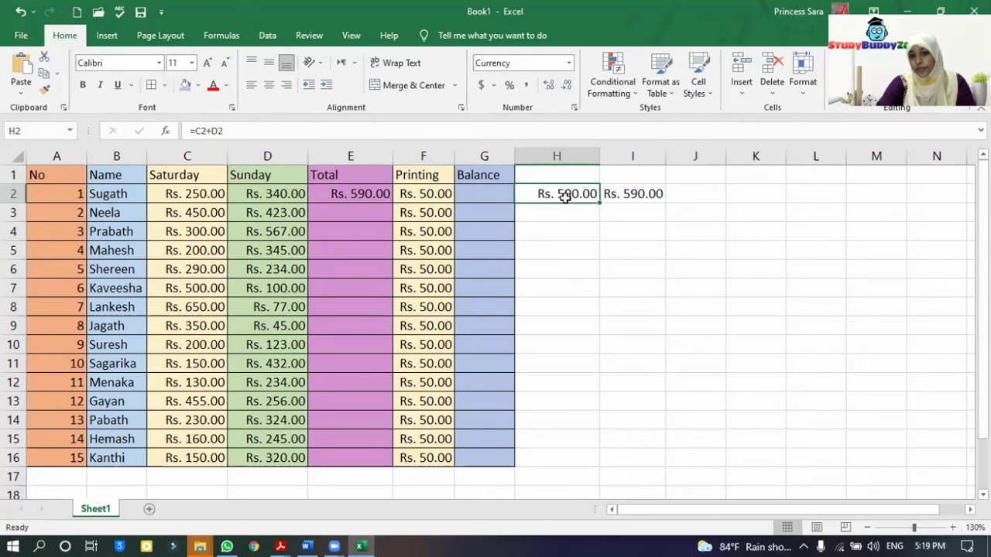
key("BackSpace")
left_click(629, 196)
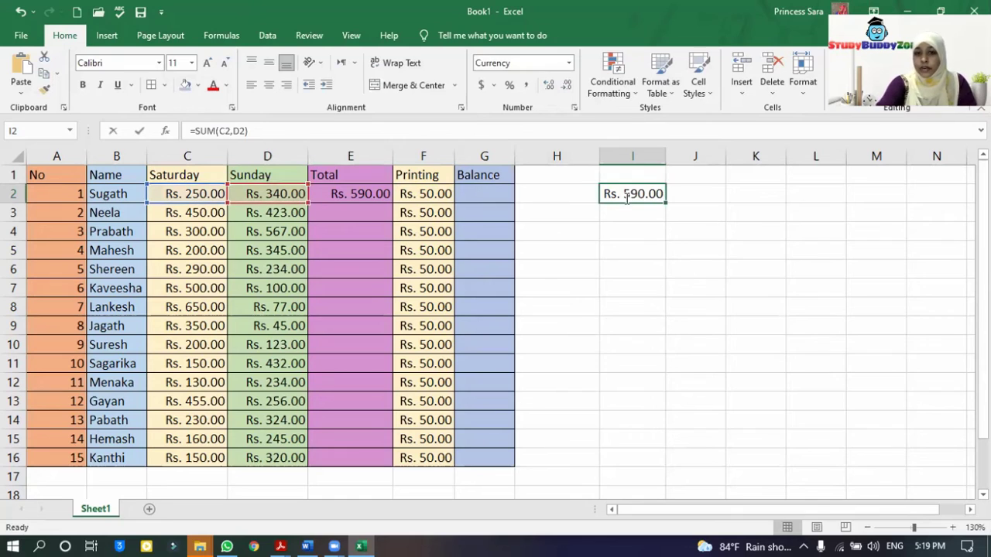
key("BackSpace")
- Fill the Total formula from E2 down through E16 for all the remaining rows
left_click(380, 194)
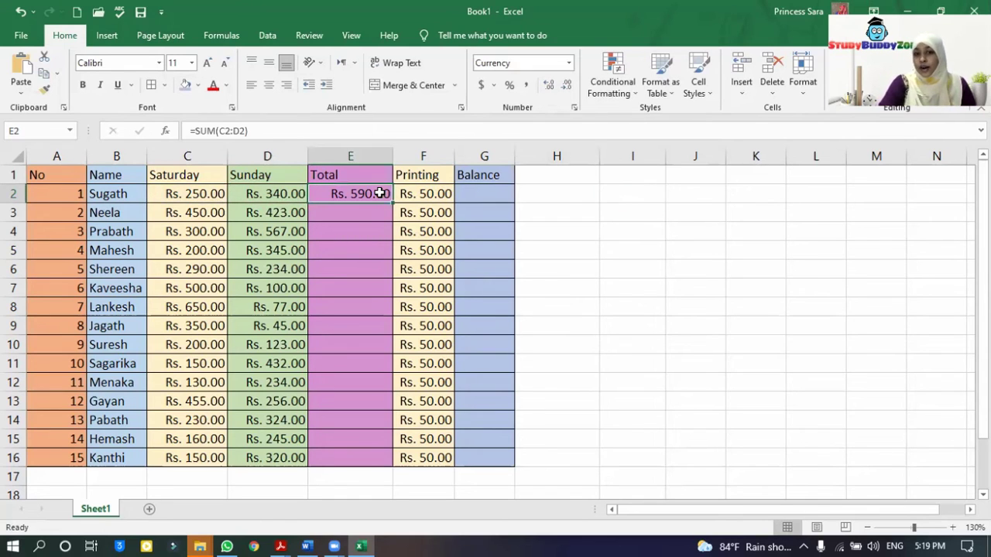
left_click_drag(381, 213, 341, 459)
left_click(345, 207)
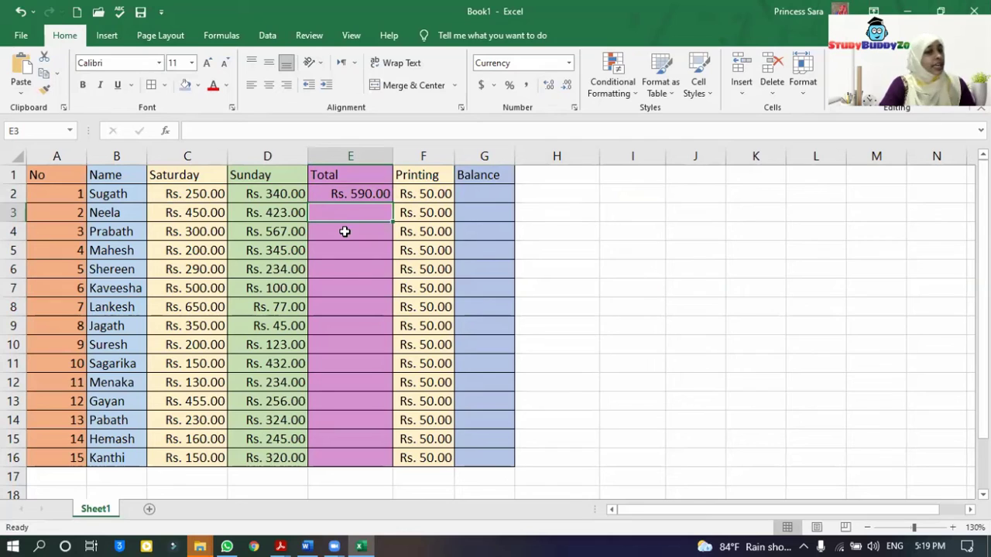
left_click(364, 195)
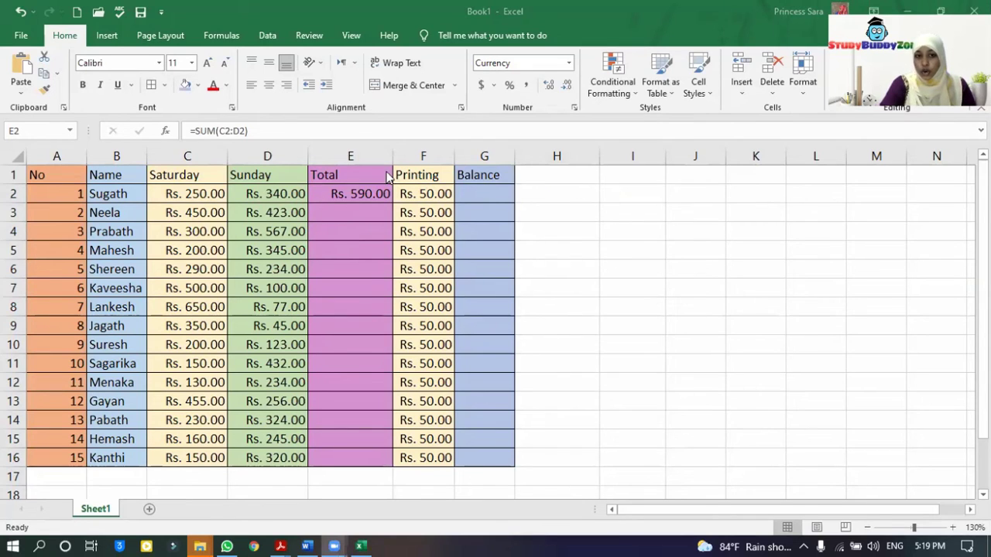
left_click(356, 190)
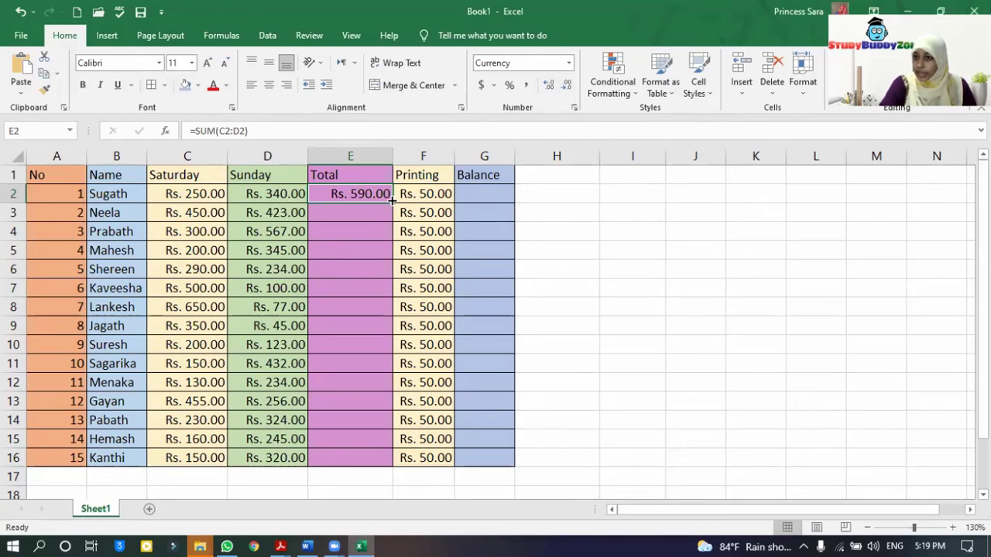
left_click_drag(392, 200, 386, 463)
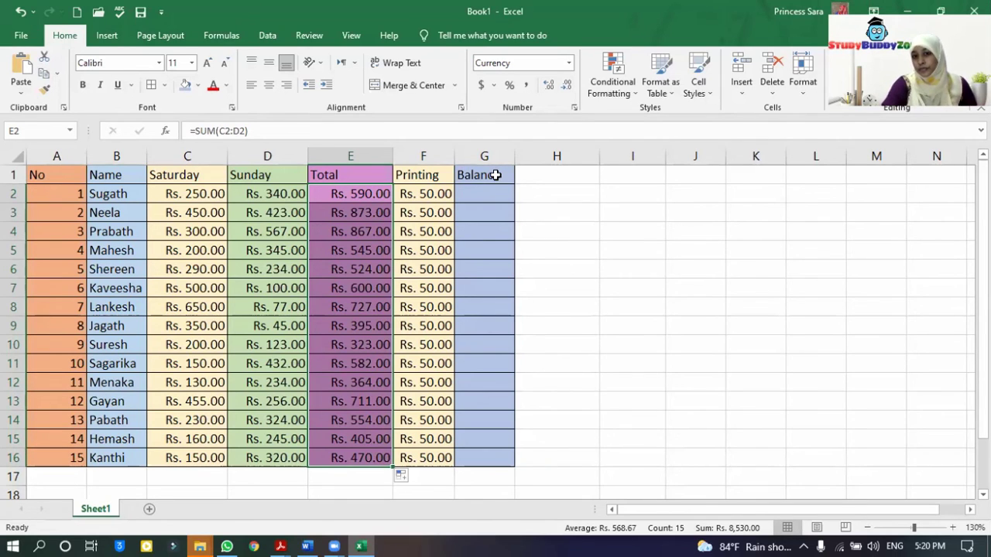
- Widen the Balance column, G, to nearly twice its width
left_click_drag(576, 156, 588, 157)
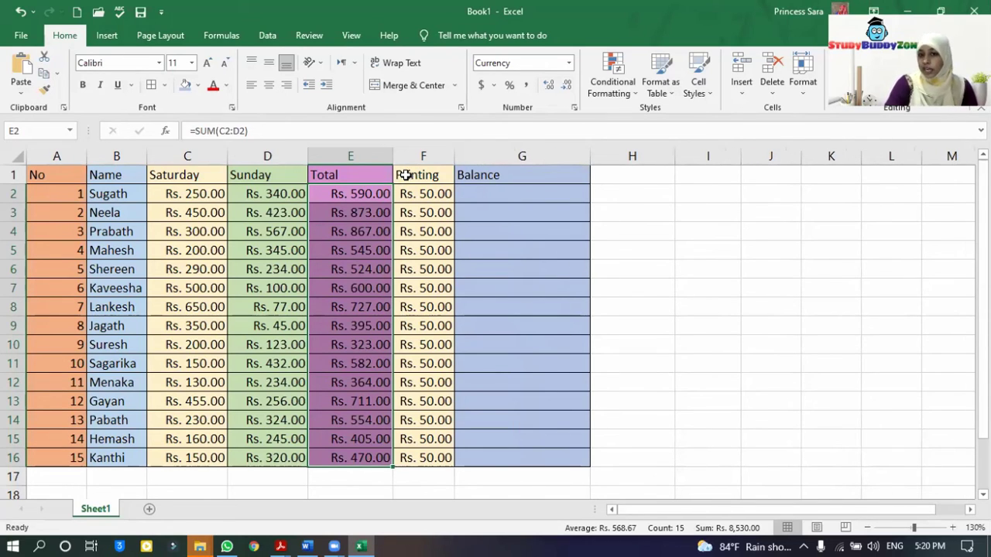
left_click(466, 191)
left_click_drag(586, 157, 567, 158)
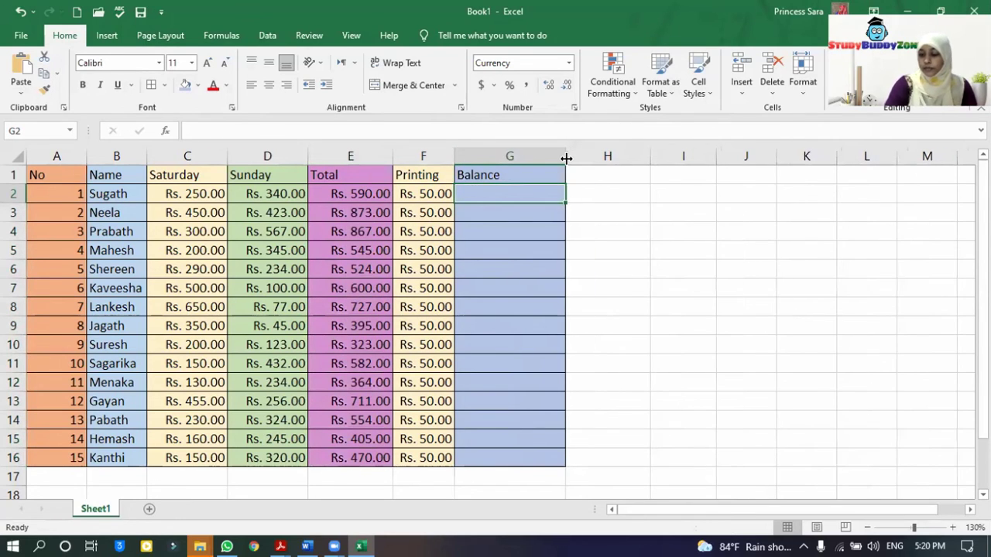
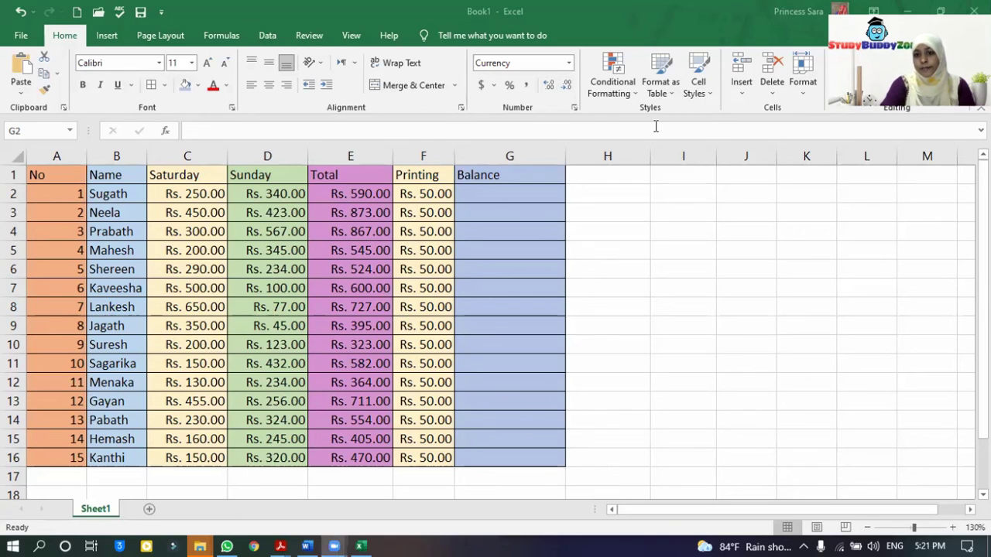
- Calculate the Balance in G2 as Total minus Printing with =E2-F2 and fill the formula down through G16
left_click(484, 192)
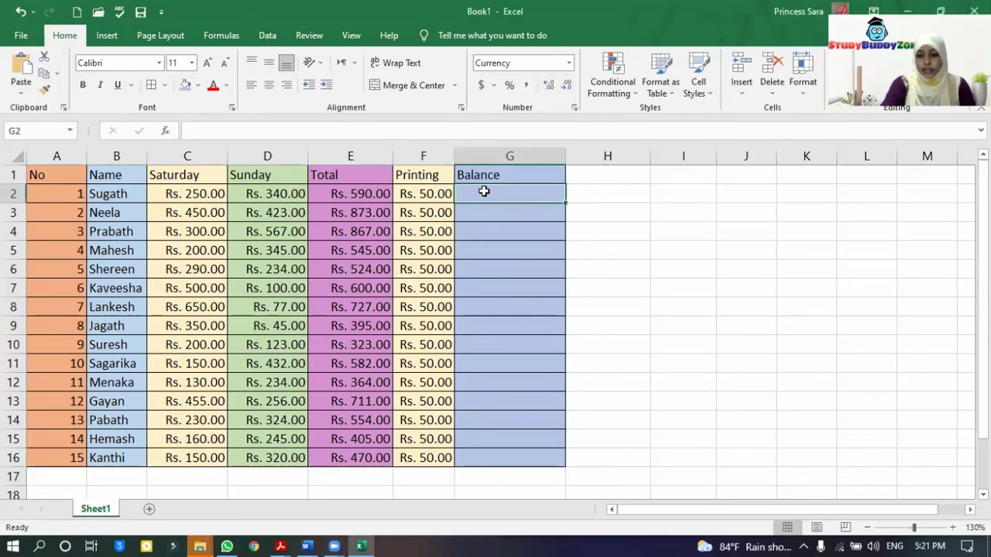
type("=")
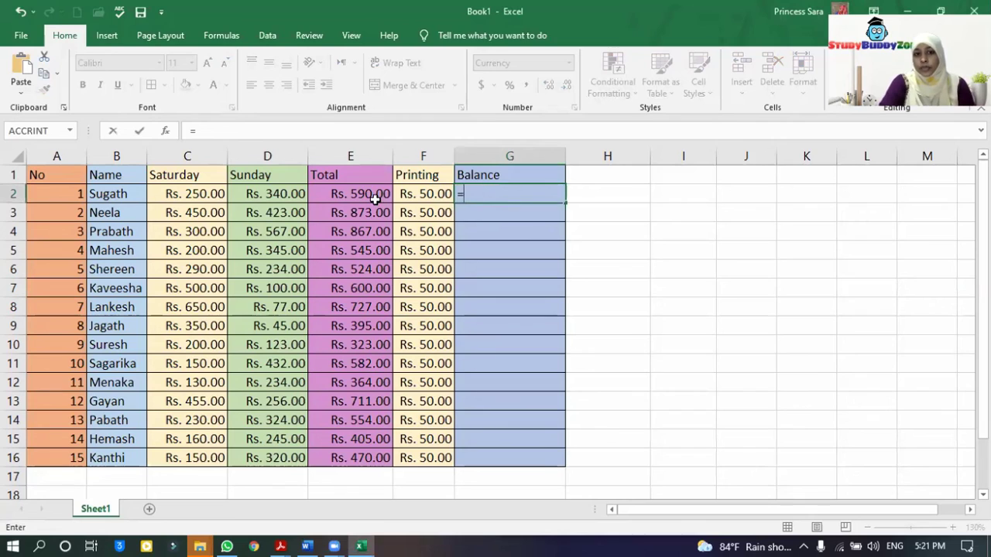
left_click(370, 199)
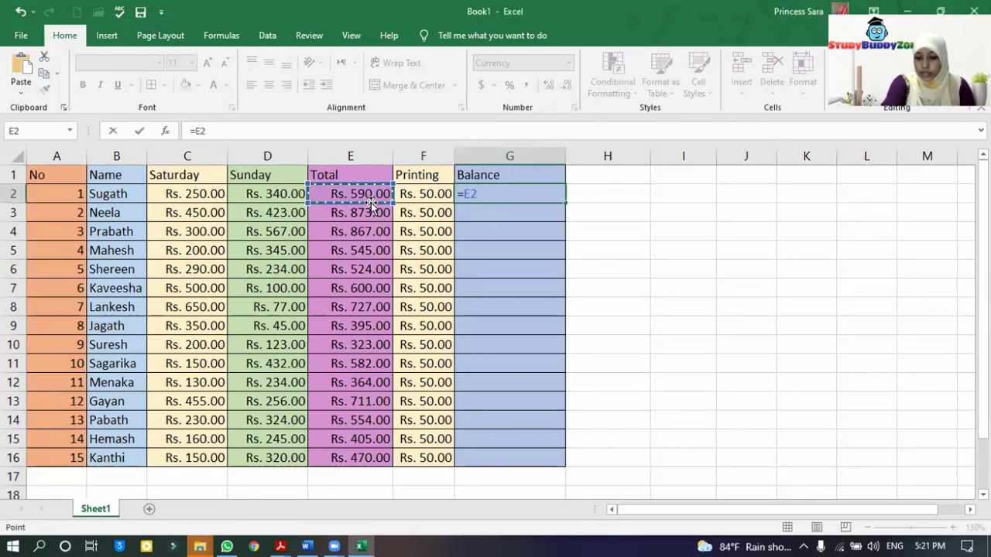
type("-")
left_click(420, 197)
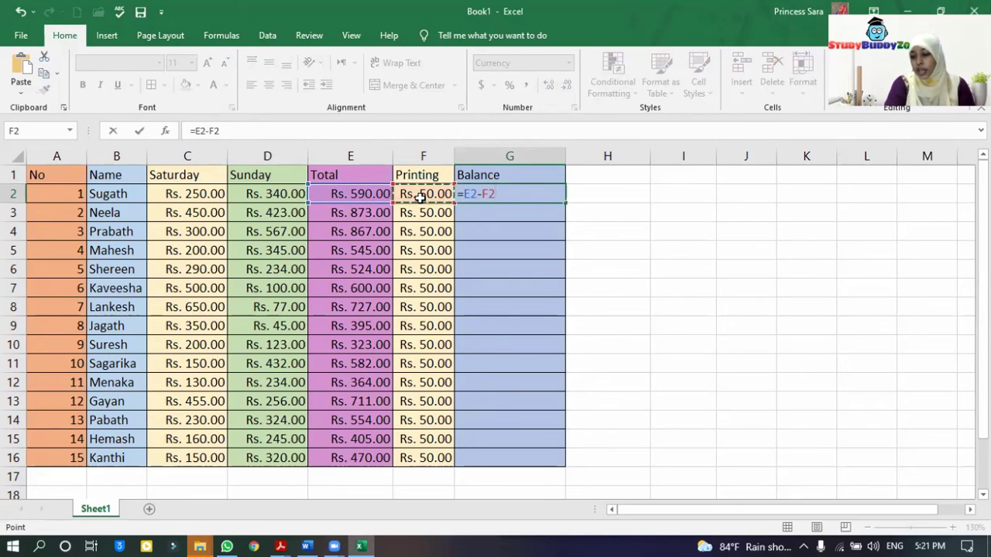
key("Return")
left_click(511, 193)
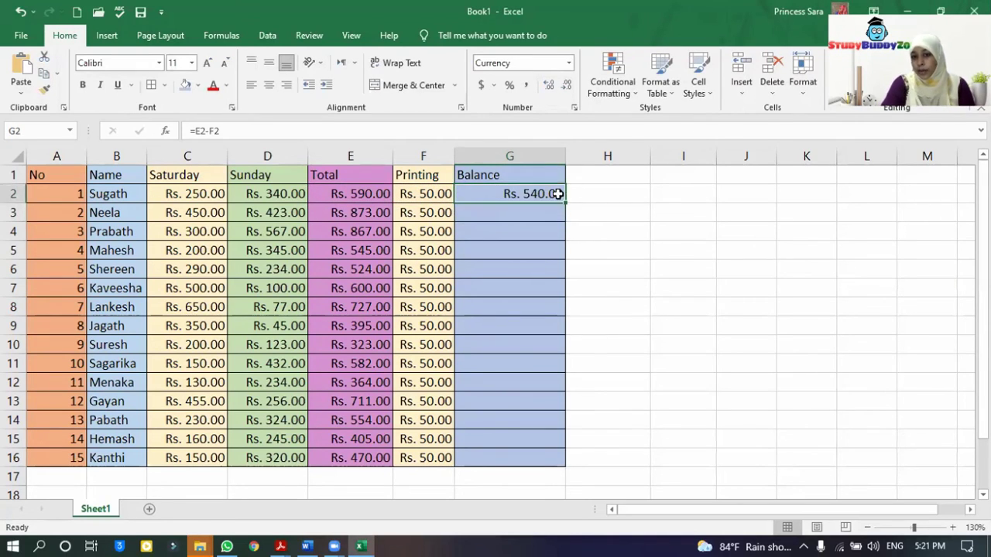
left_click_drag(565, 203, 554, 463)
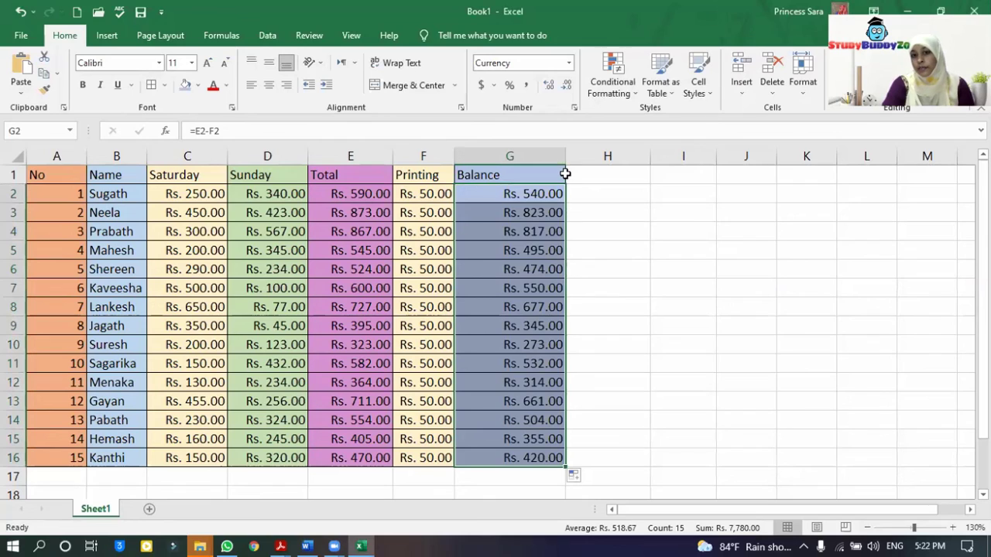
- Narrow the Balance and No columns, widen the Name column by about half, and make the header row slightly taller
left_click_drag(565, 155, 531, 156)
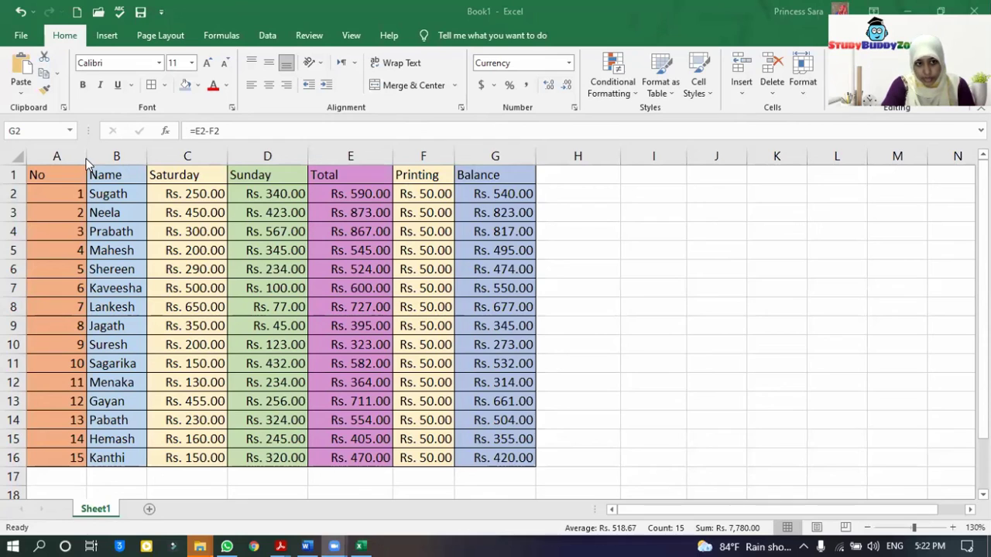
left_click_drag(86, 157, 88, 155)
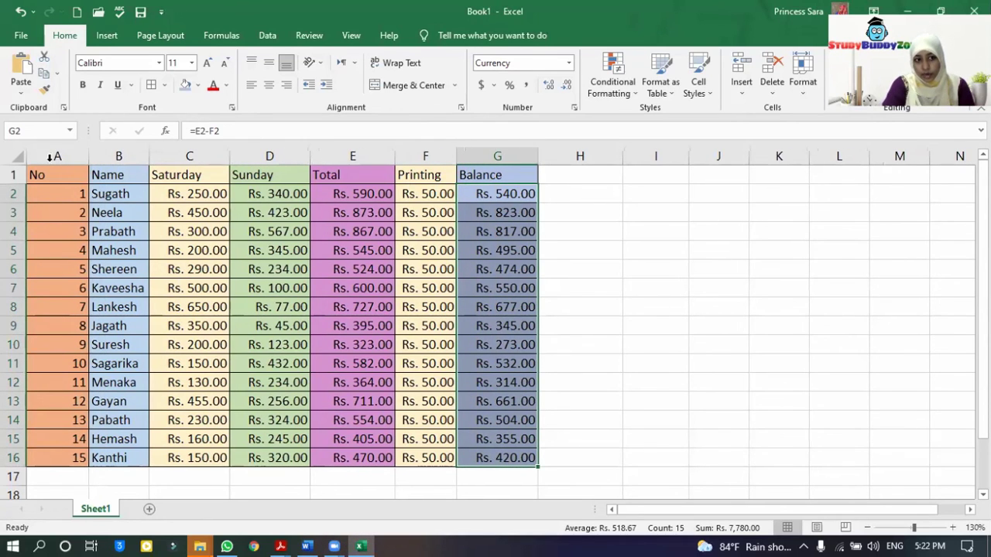
left_click_drag(89, 157, 168, 157)
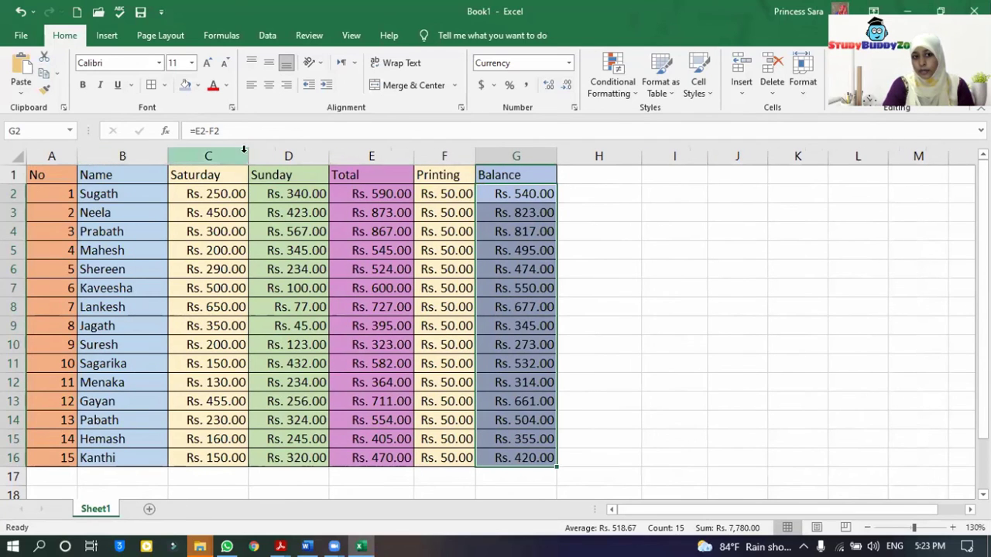
mouse_move(250, 152)
left_mouse_down()
mouse_move(261, 150)
mouse_move(250, 150)
left_mouse_up()
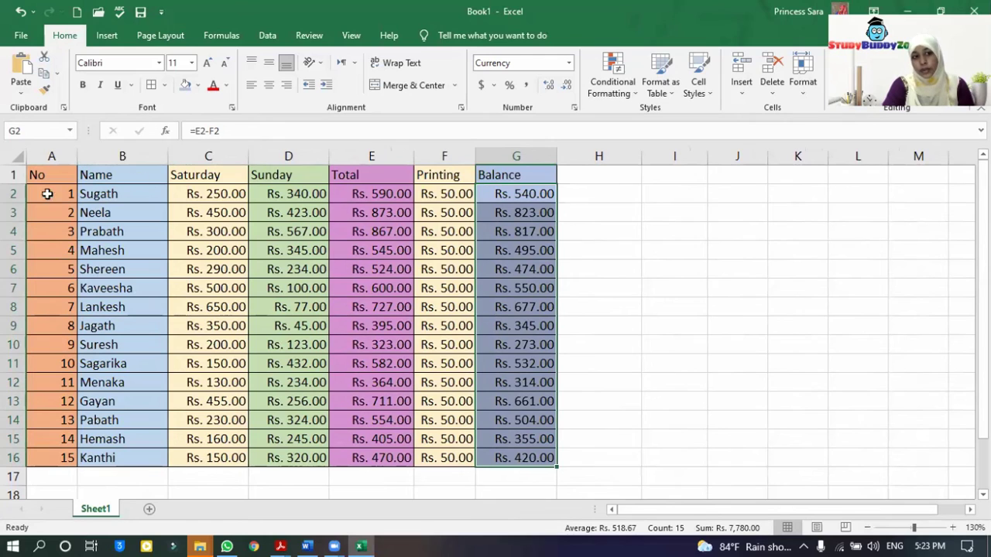
mouse_move(13, 185)
left_mouse_down()
mouse_move(13, 218)
mouse_move(13, 191)
left_mouse_up()
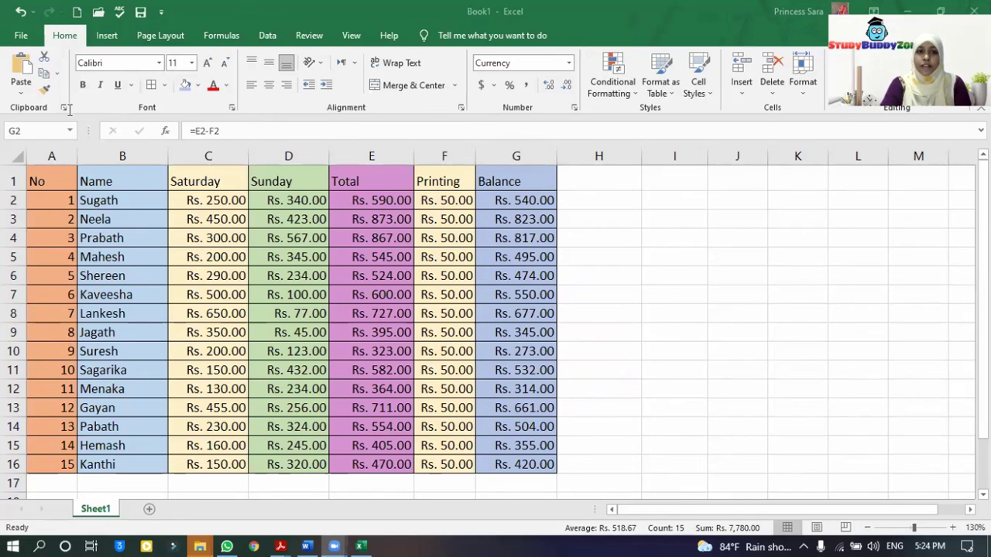
- Examine the SUM formulas behind the Total values in E2 and E8 without altering them
left_click(361, 196)
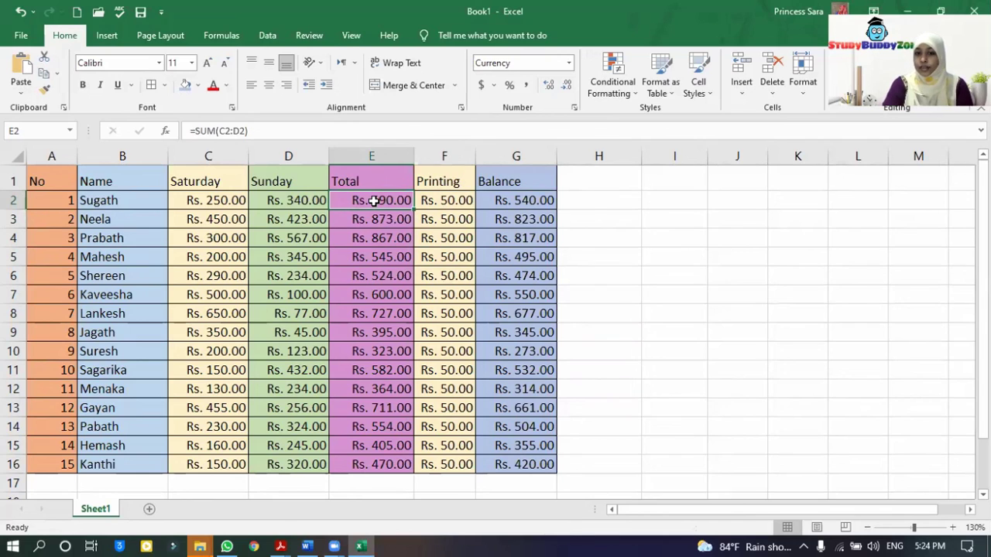
left_click(363, 311)
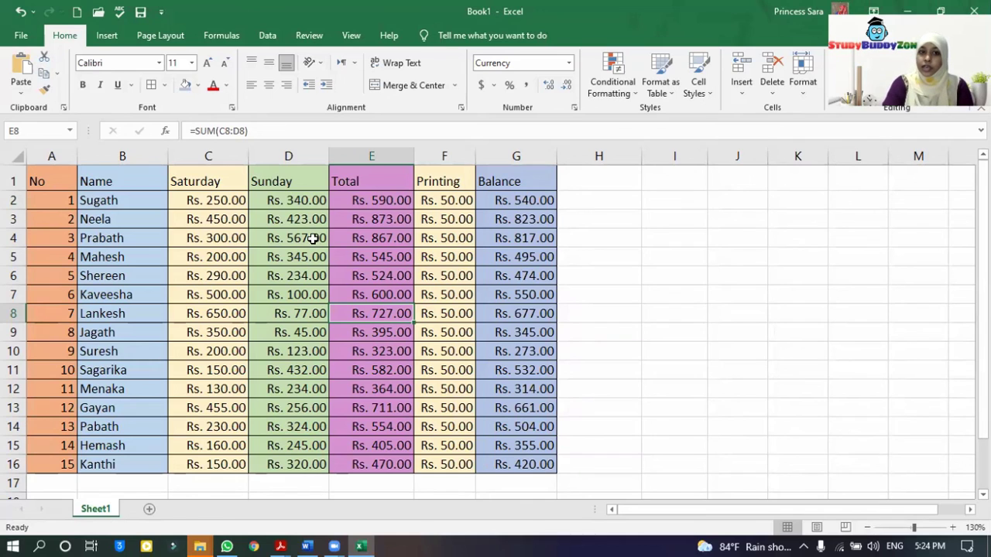
left_click_drag(249, 131, 186, 136)
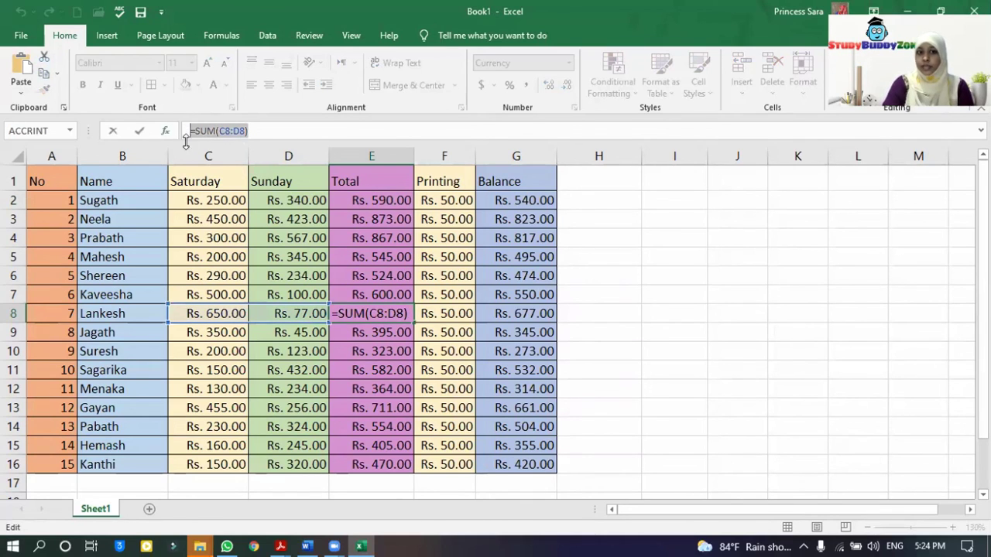
key("Return")
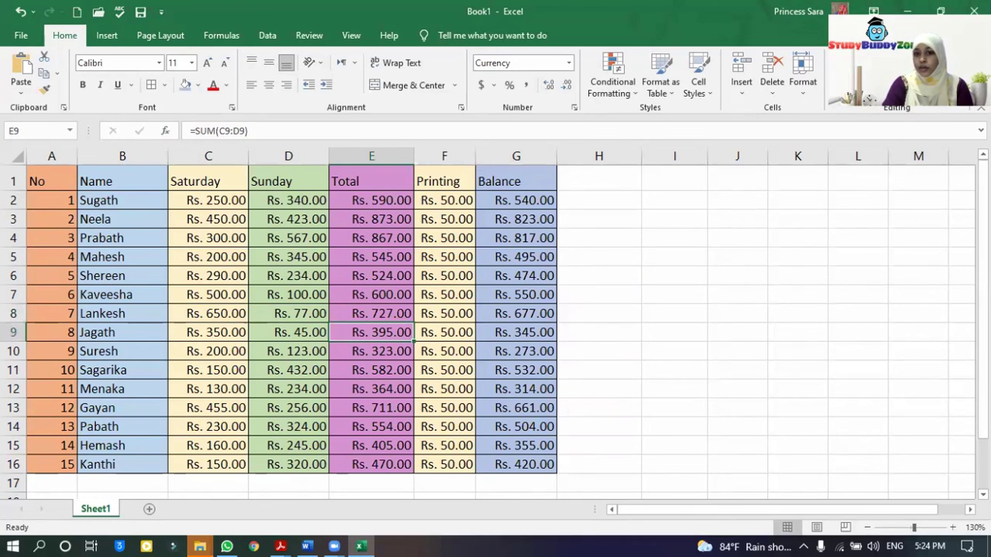
- Switch to Work Book.pdf in Adobe Acrobat Reader, maximize it and read on from the Weekend Collection exercise to the MarkSheet 2018 exercise
left_click(907, 9)
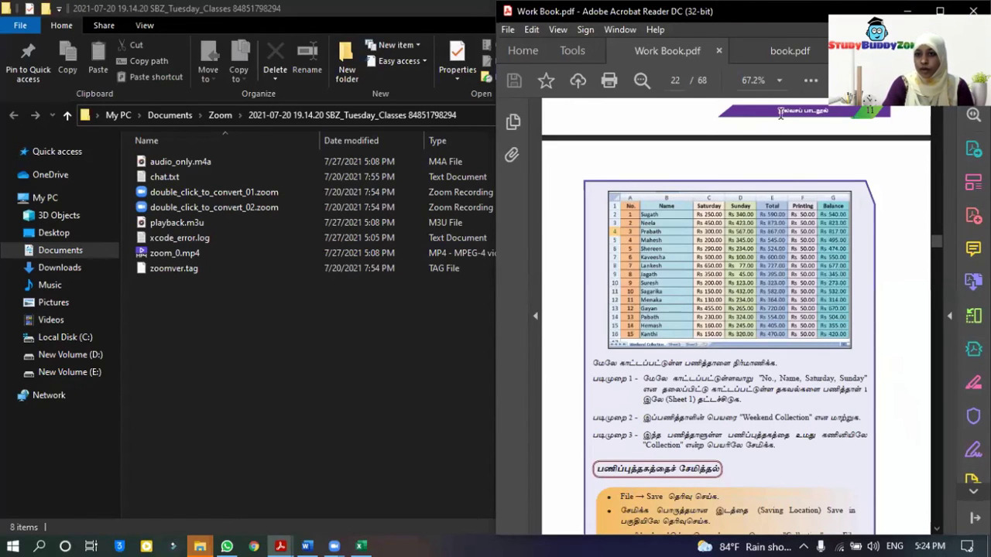
key("super+Left")
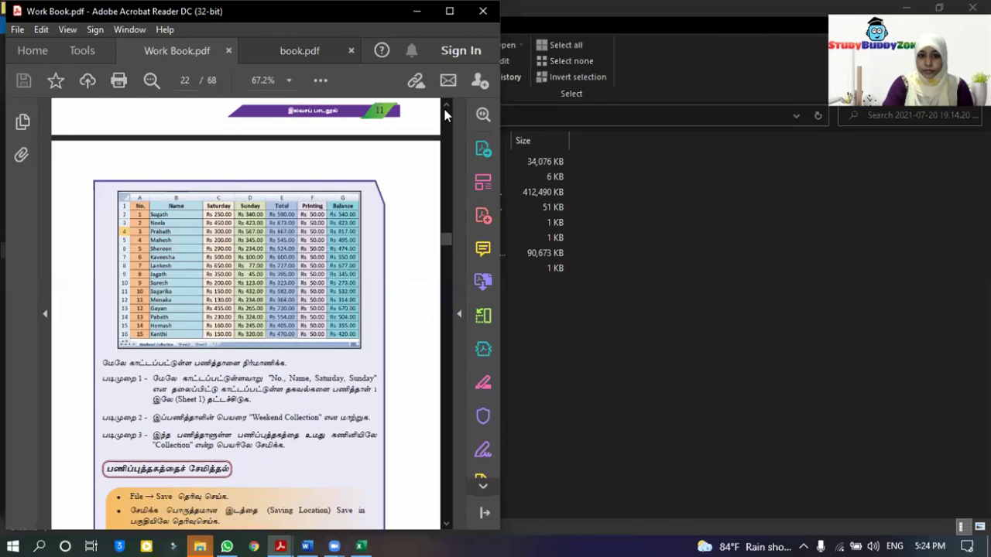
double_click(142, 11)
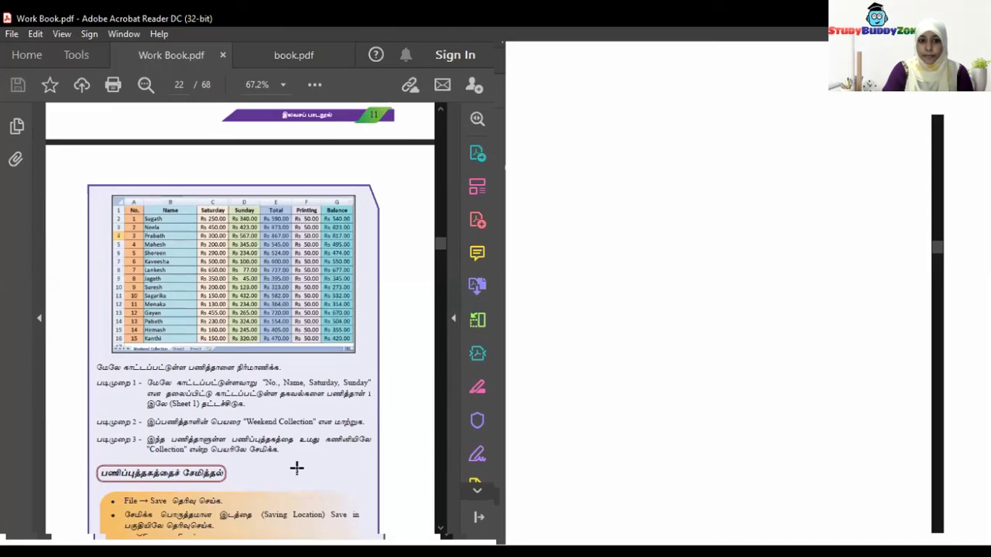
scroll(297, 463, "down", 10)
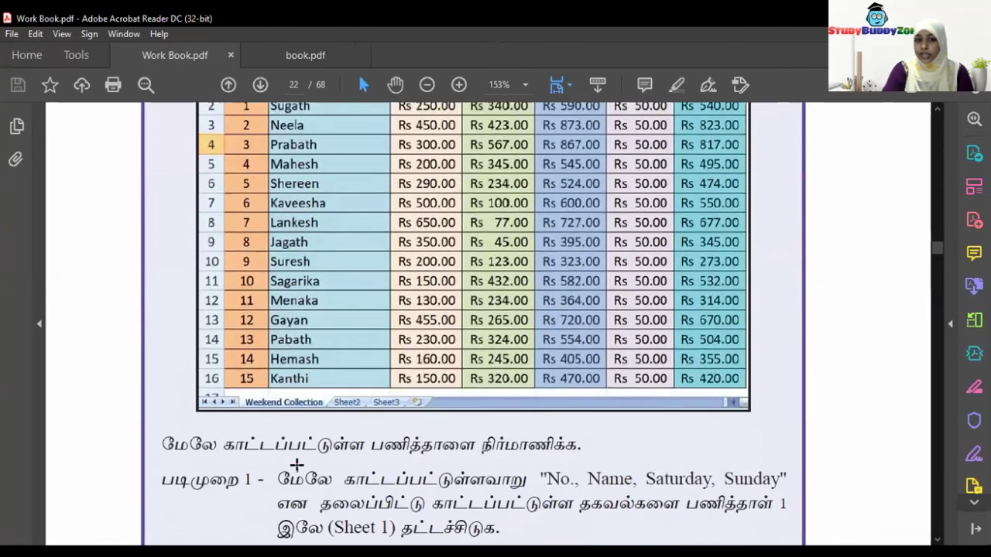
scroll(380, 277, "down", 20)
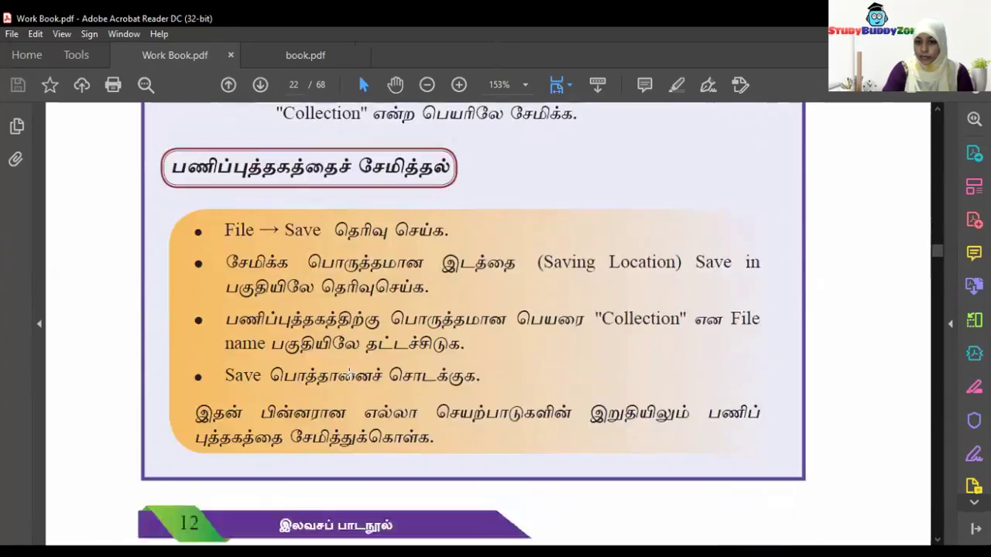
scroll(350, 374, "down", 20)
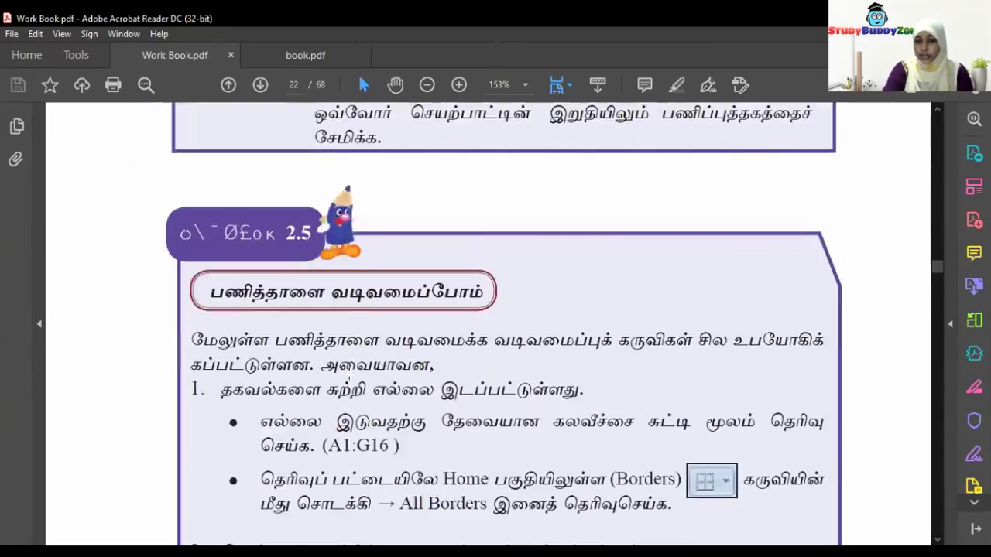
scroll(349, 373, "down", 20)
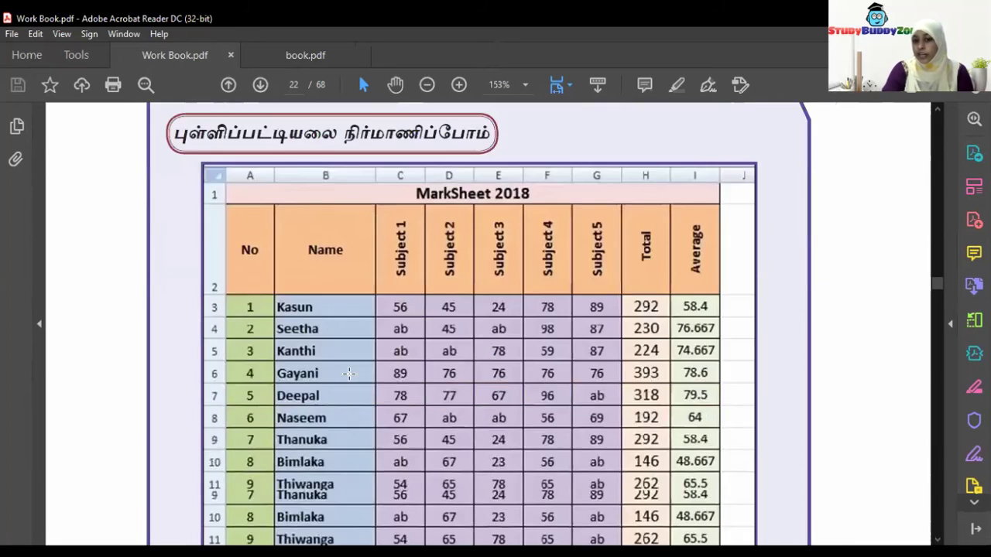
scroll(387, 234, "up", 4)
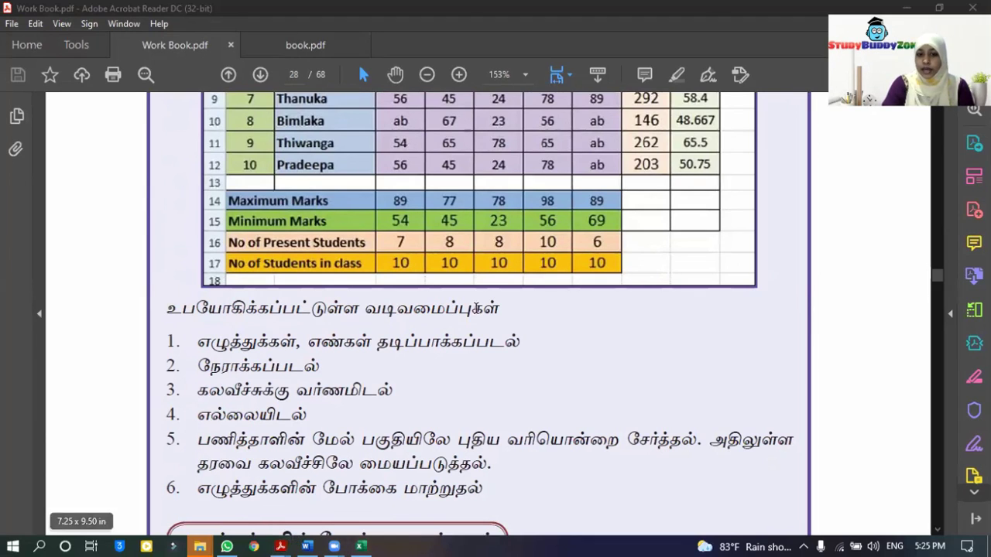
- Switch back to Excel and save the workbook to the Desktop as "grade 9tamil ex1" in Excel Workbook (*.xlsx) format
left_click(361, 547)
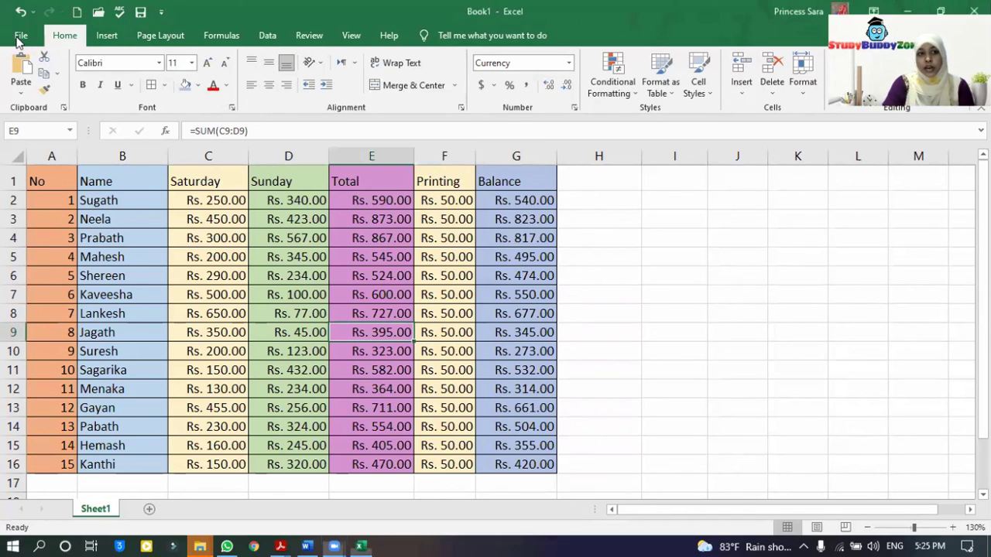
left_click(19, 37)
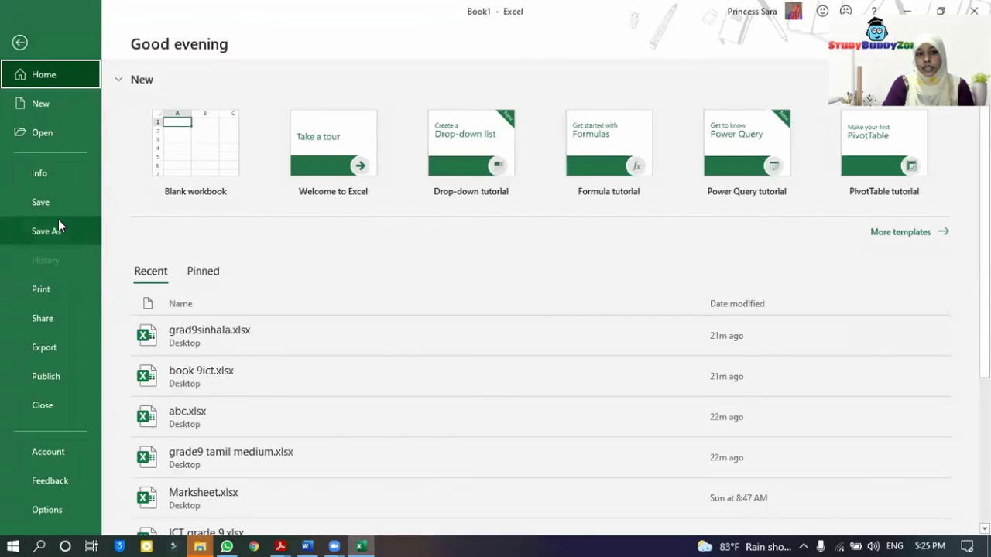
left_click(79, 202)
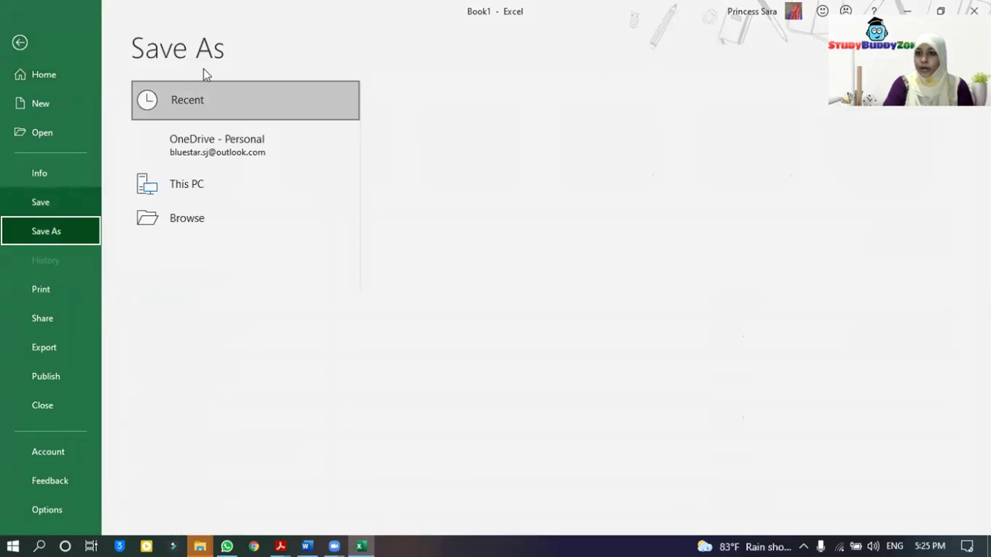
left_click(187, 263)
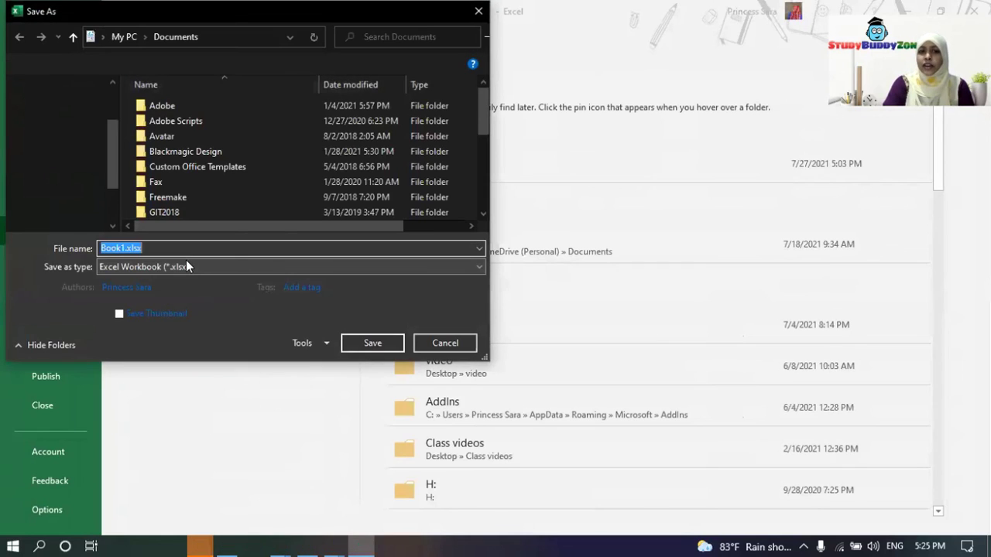
left_click(87, 120)
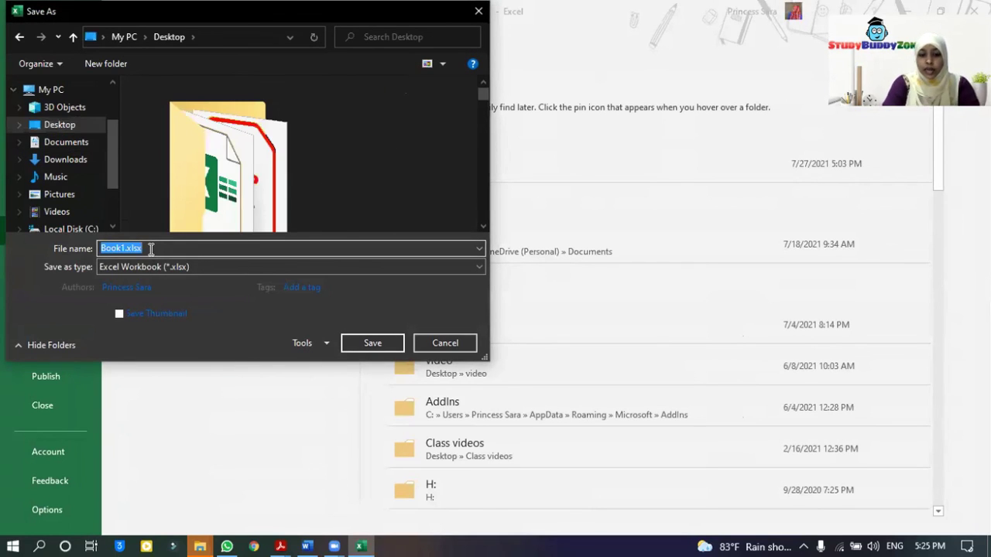
type("grade")
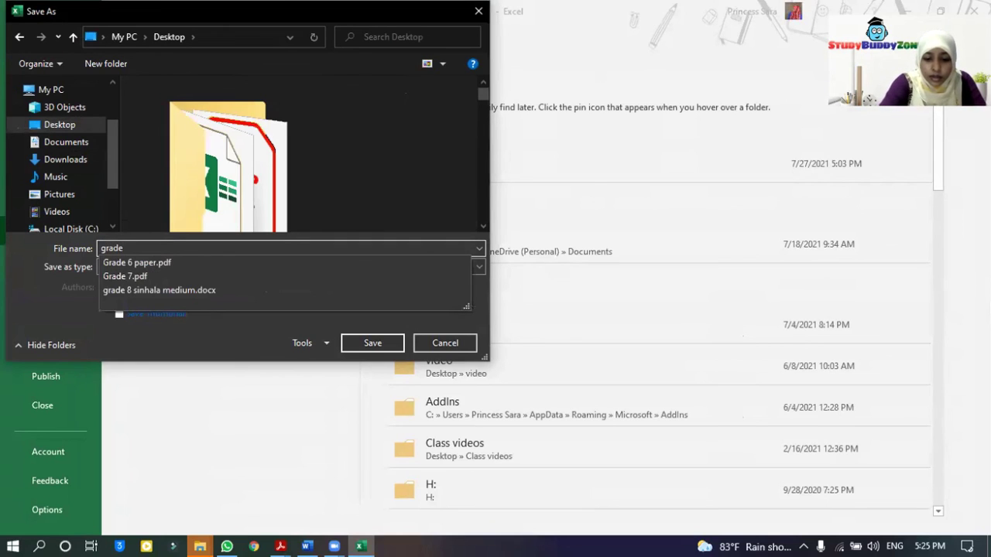
type(" 9tamil ")
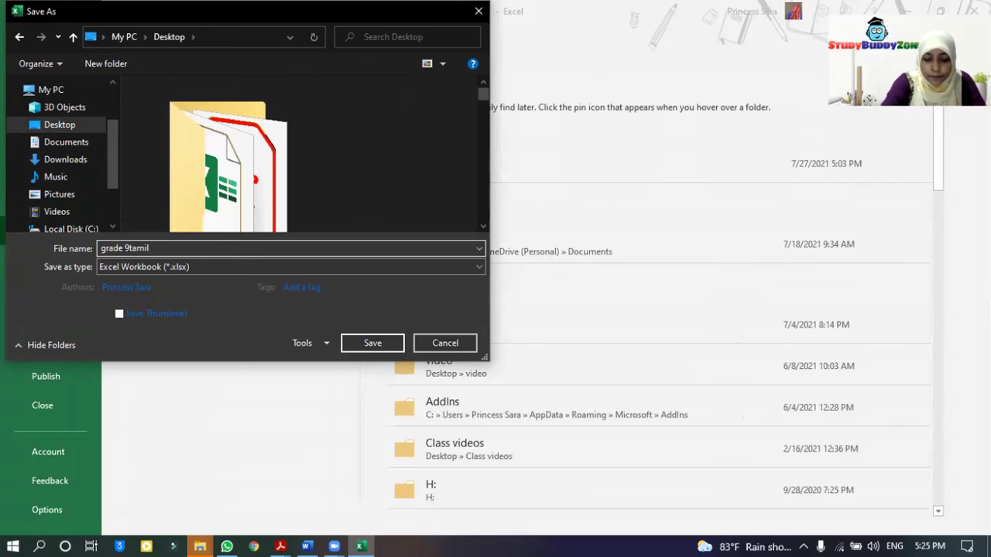
type("ex")
type("c")
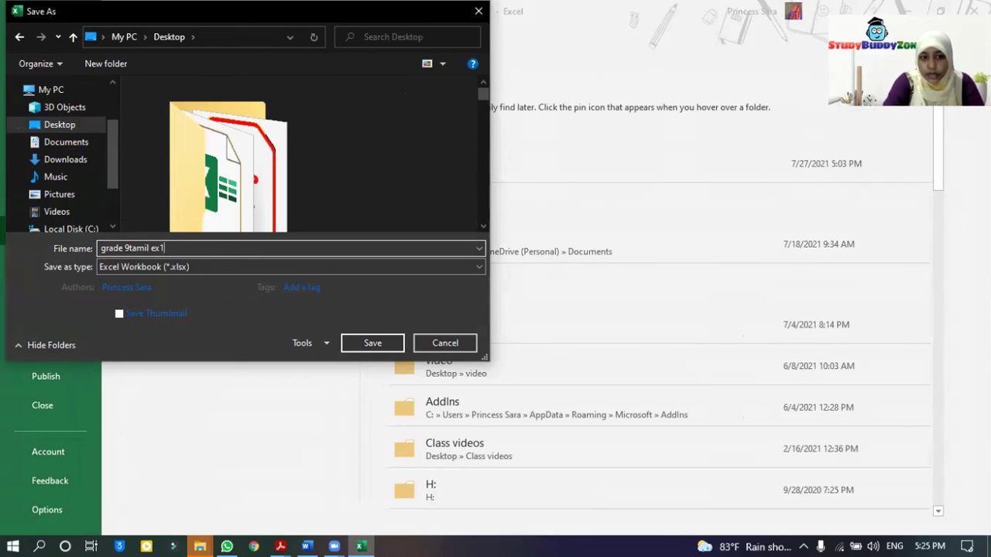
key("Return")
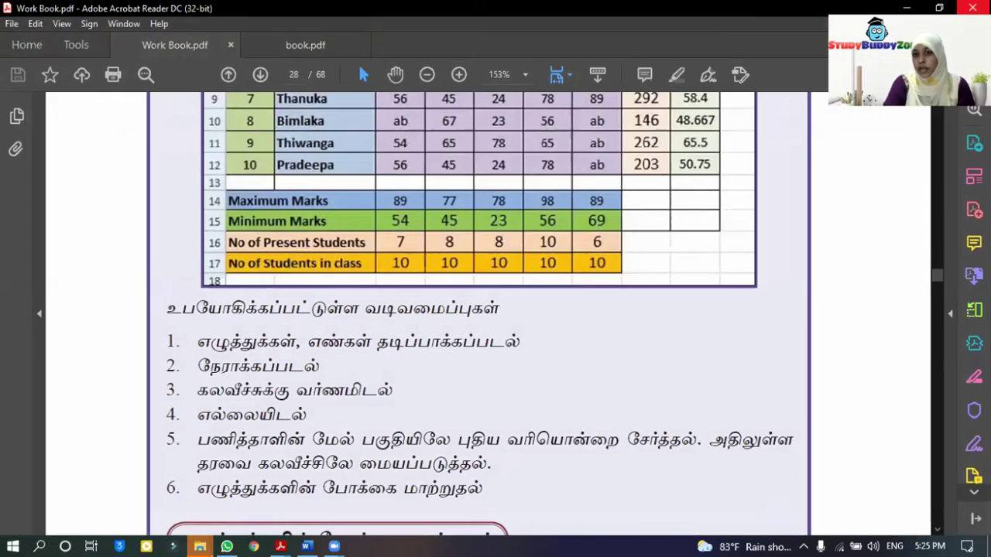
- Reopen the saved grade 9tamil ex1.xlsx workbook from the Windows desktop
key("super+d")
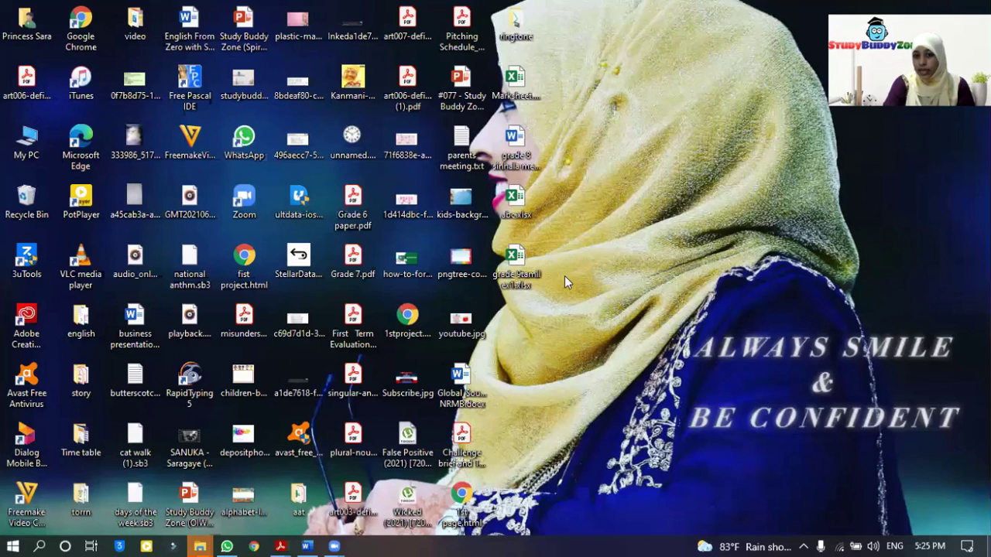
double_click(523, 283)
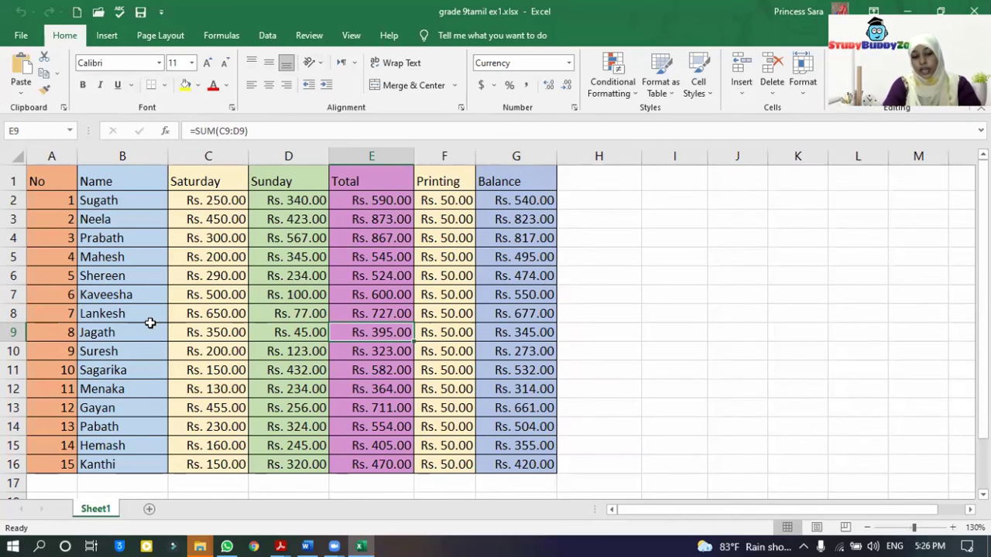
- Open the On-Screen Keyboard, place it over the upper part of the sheet, demonstrate the save shortcut on it and close it
left_click(6, 542)
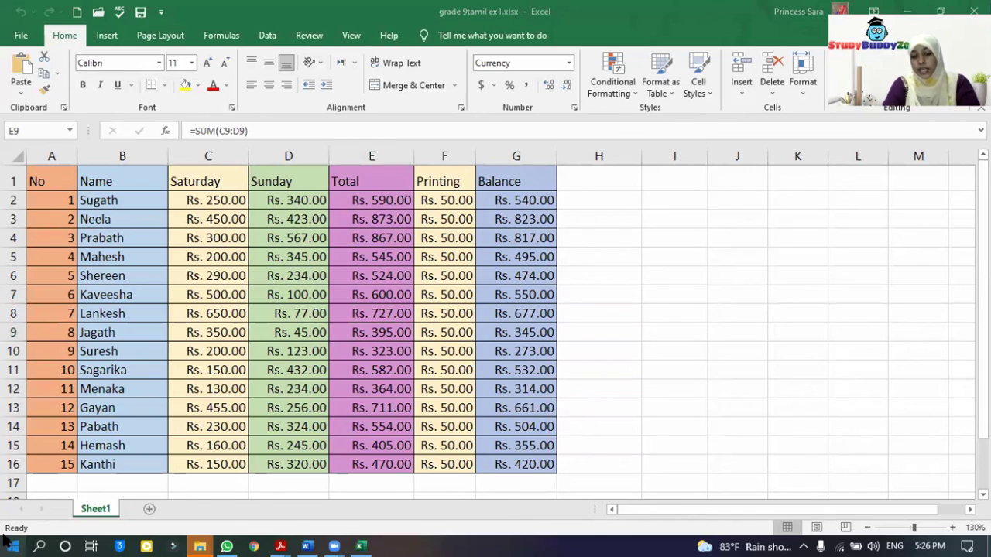
type("key")
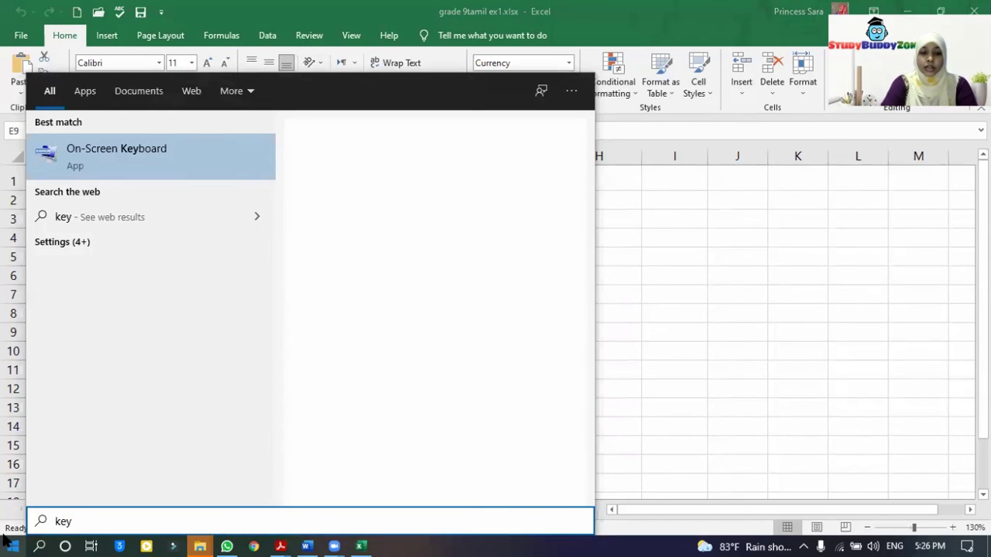
key("Return")
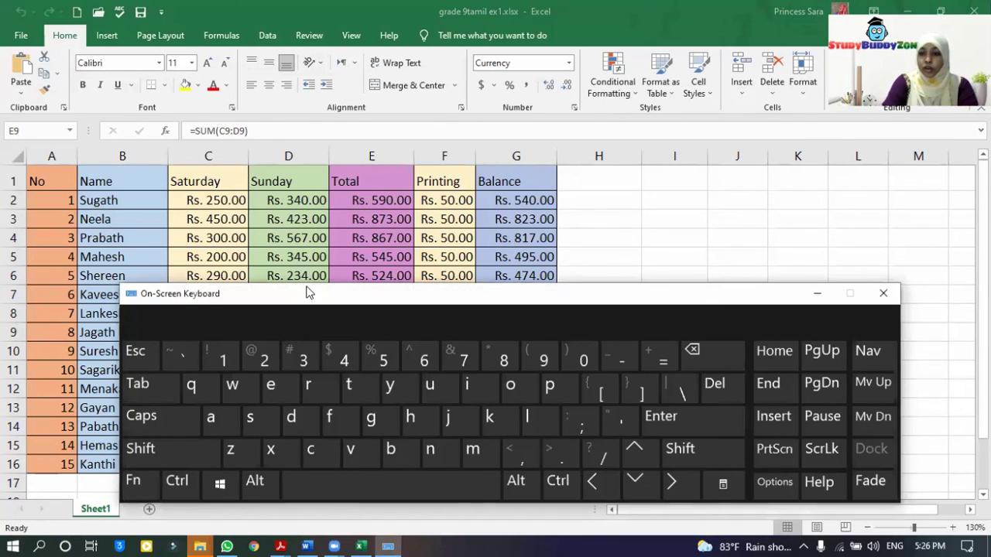
left_click_drag(307, 292, 325, 167)
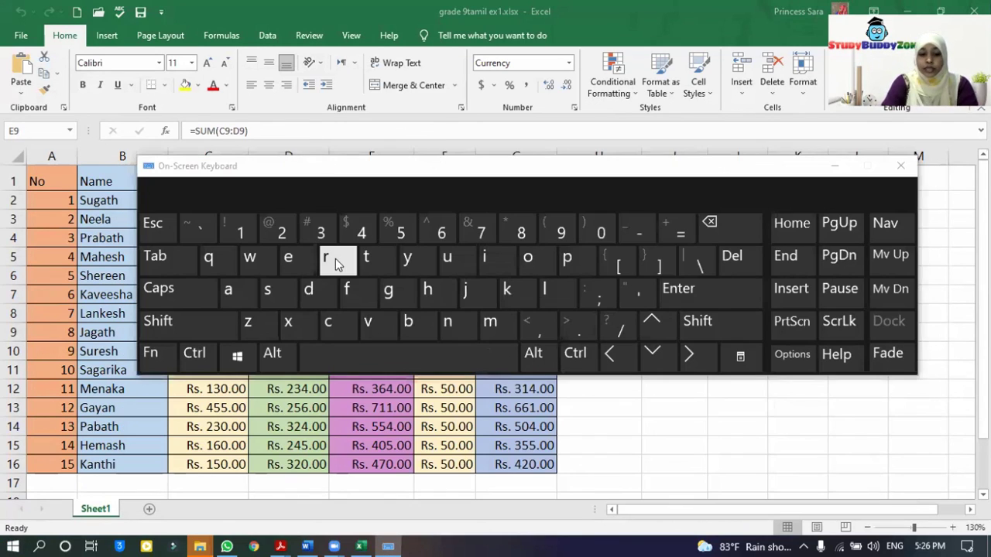
key("ctrl")
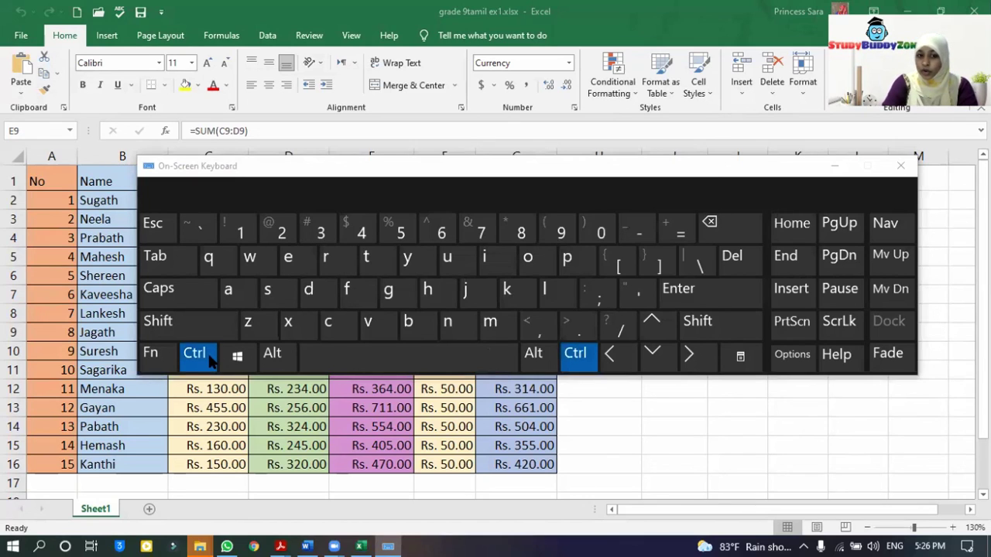
left_click(280, 291)
left_click(901, 166)
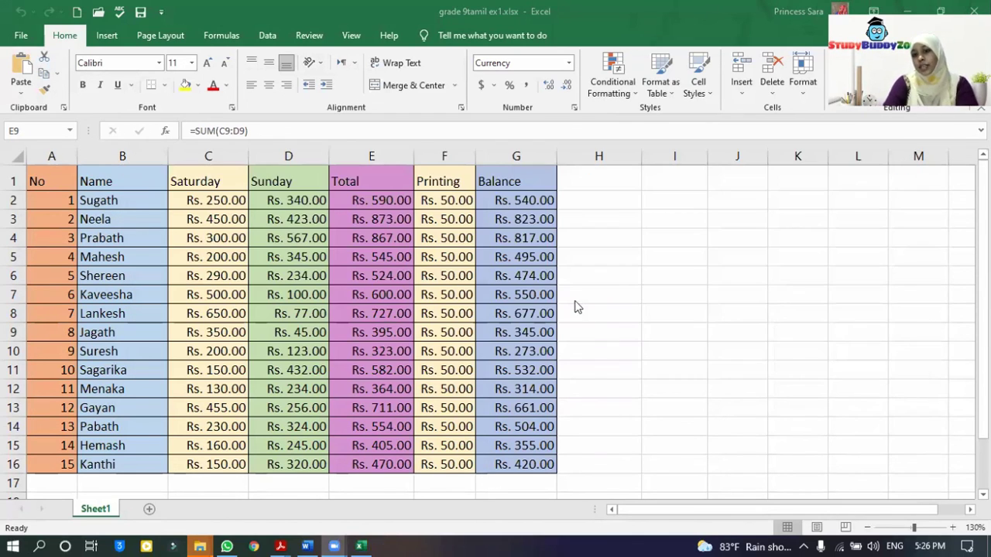